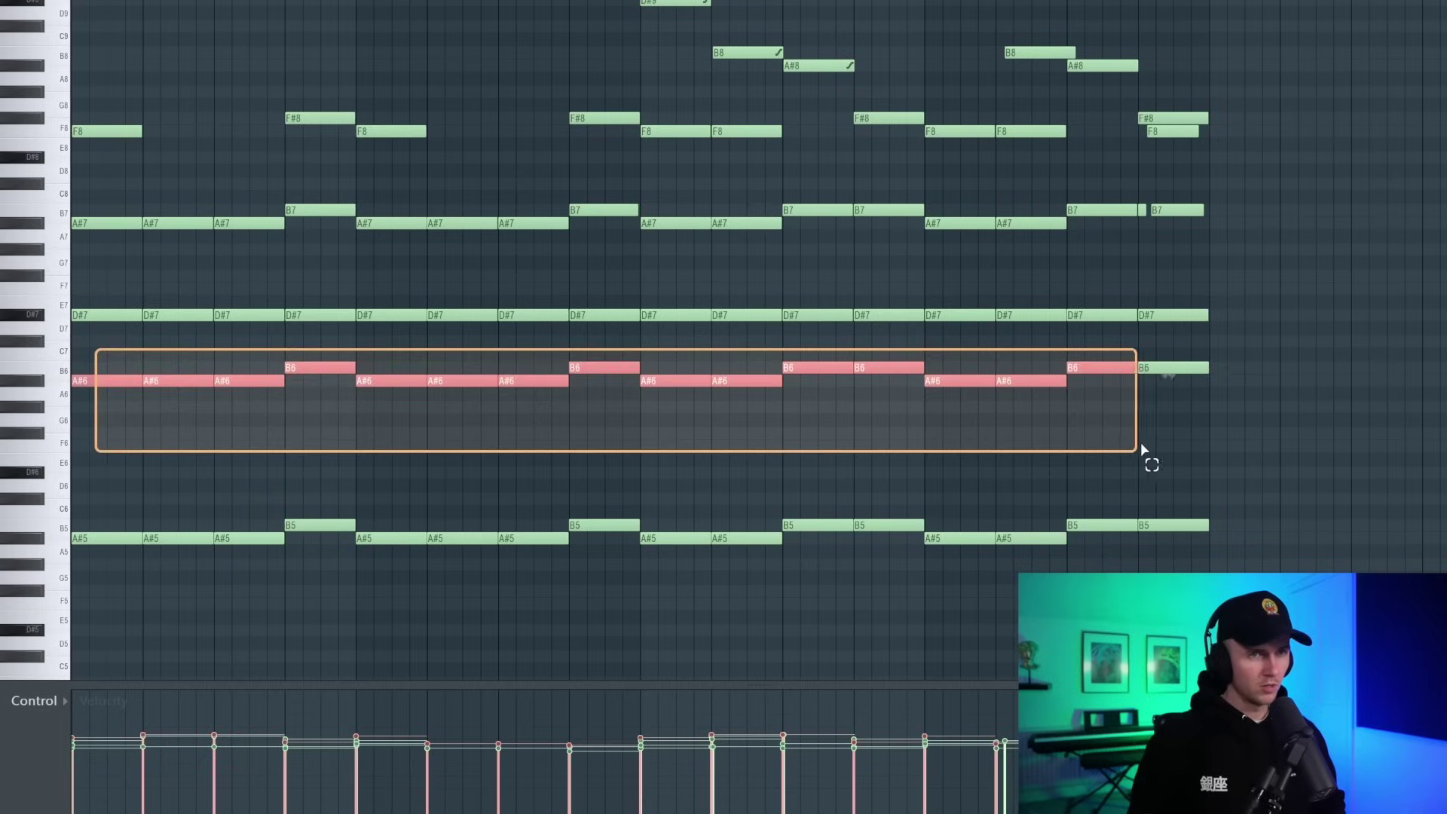
Delete the selected duplicate octave layers in the piano roll and transpose the remaining notes down one octave
key("Delete")
key("Delete")
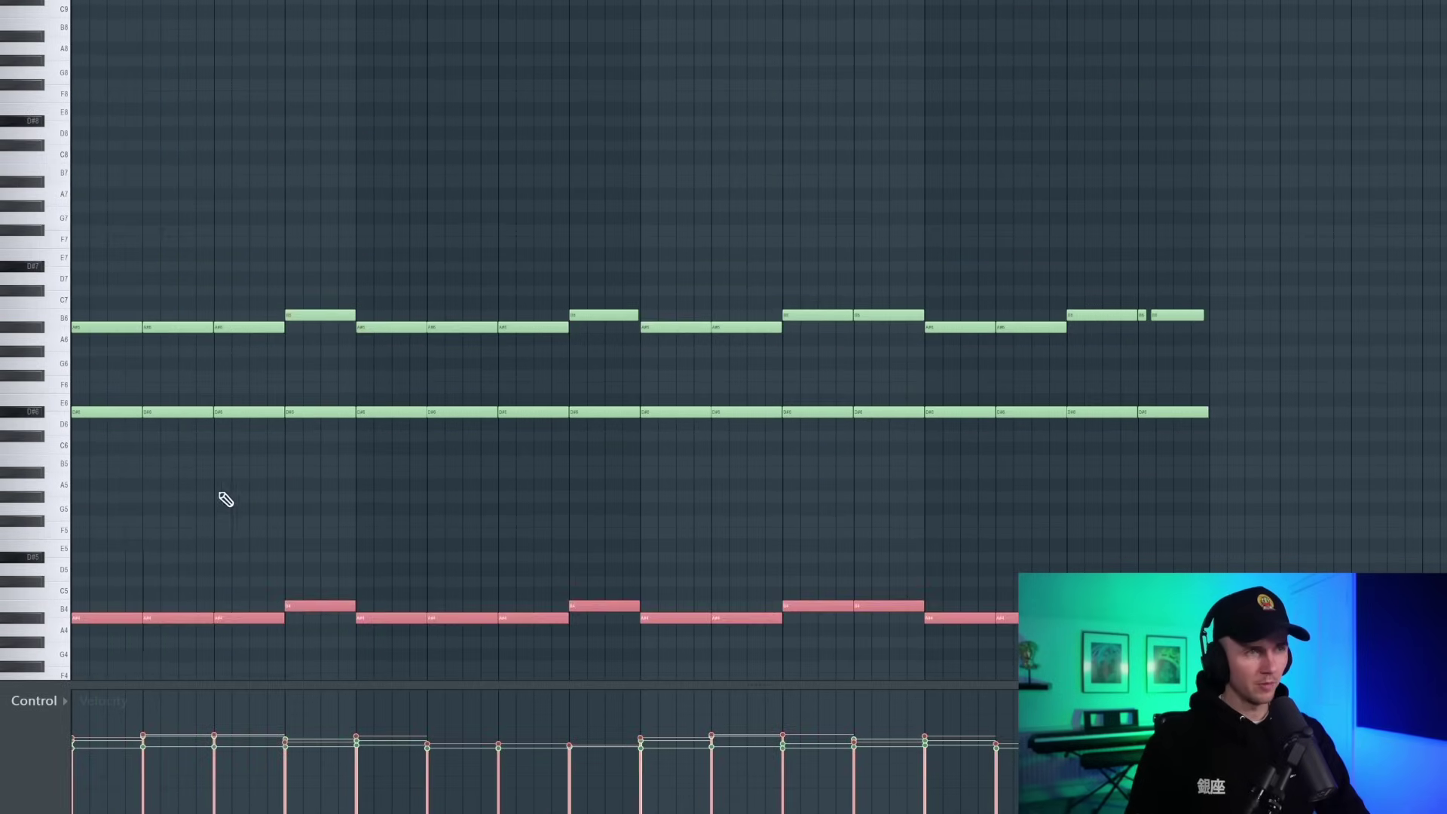
key("Delete")
key("space")
key("ctrl+Down")
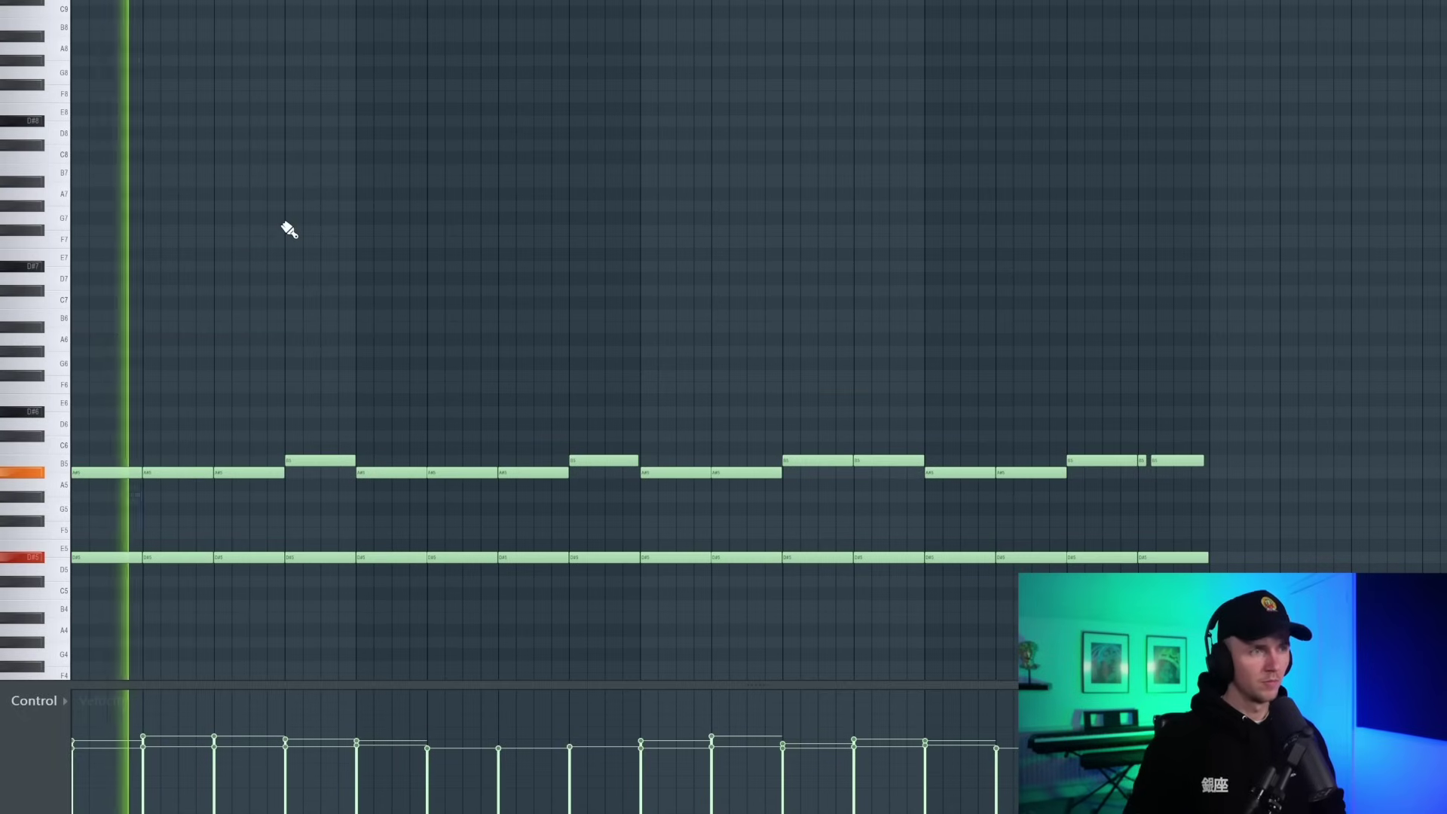
Render the mixer track as a full-song 32Bit float stereo WAV with Leave remainder and 32-point sinc resampling
key("space")
scroll(618, 195, "down", 3)
key("alt+y")
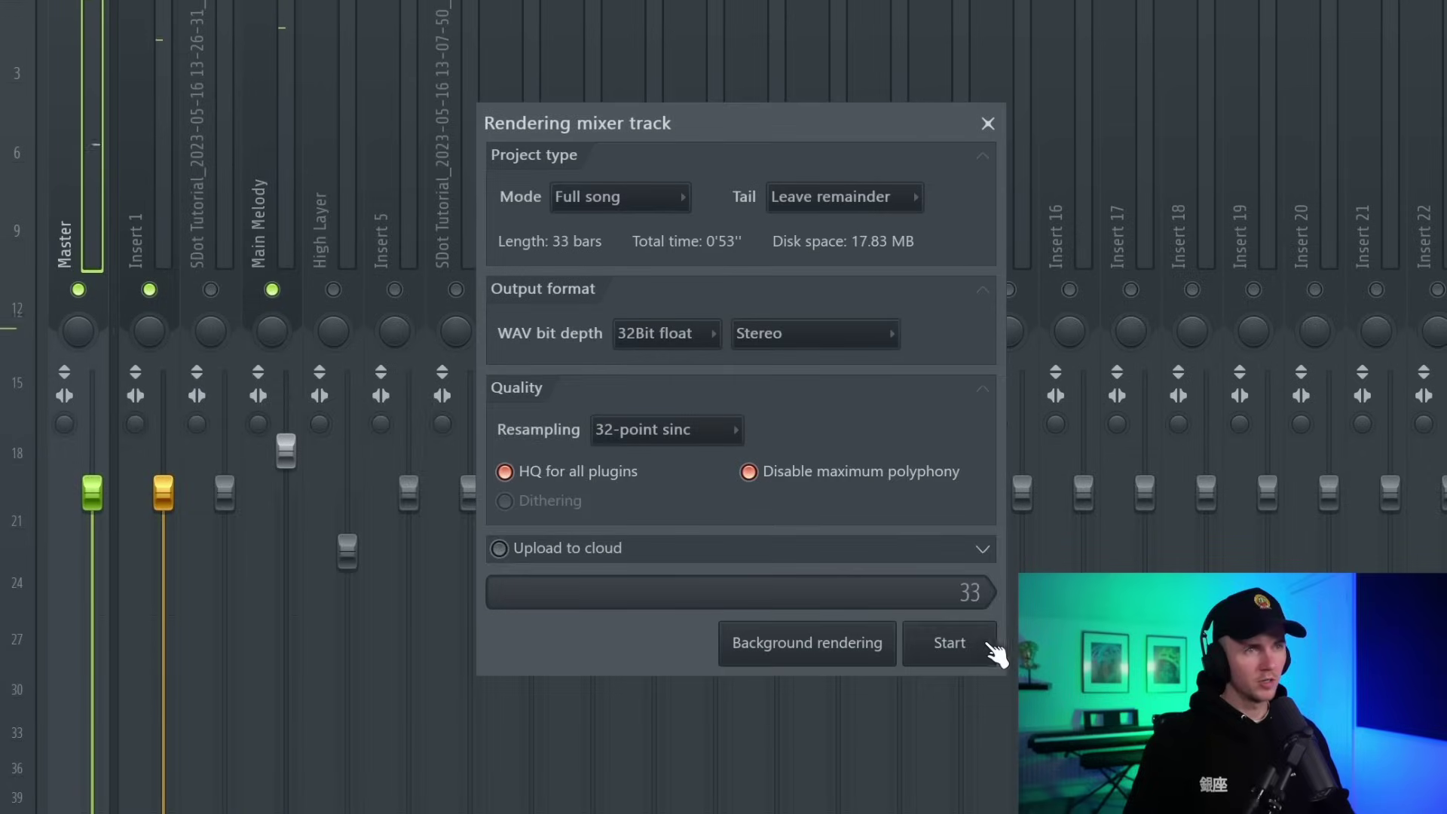
left_click(993, 642)
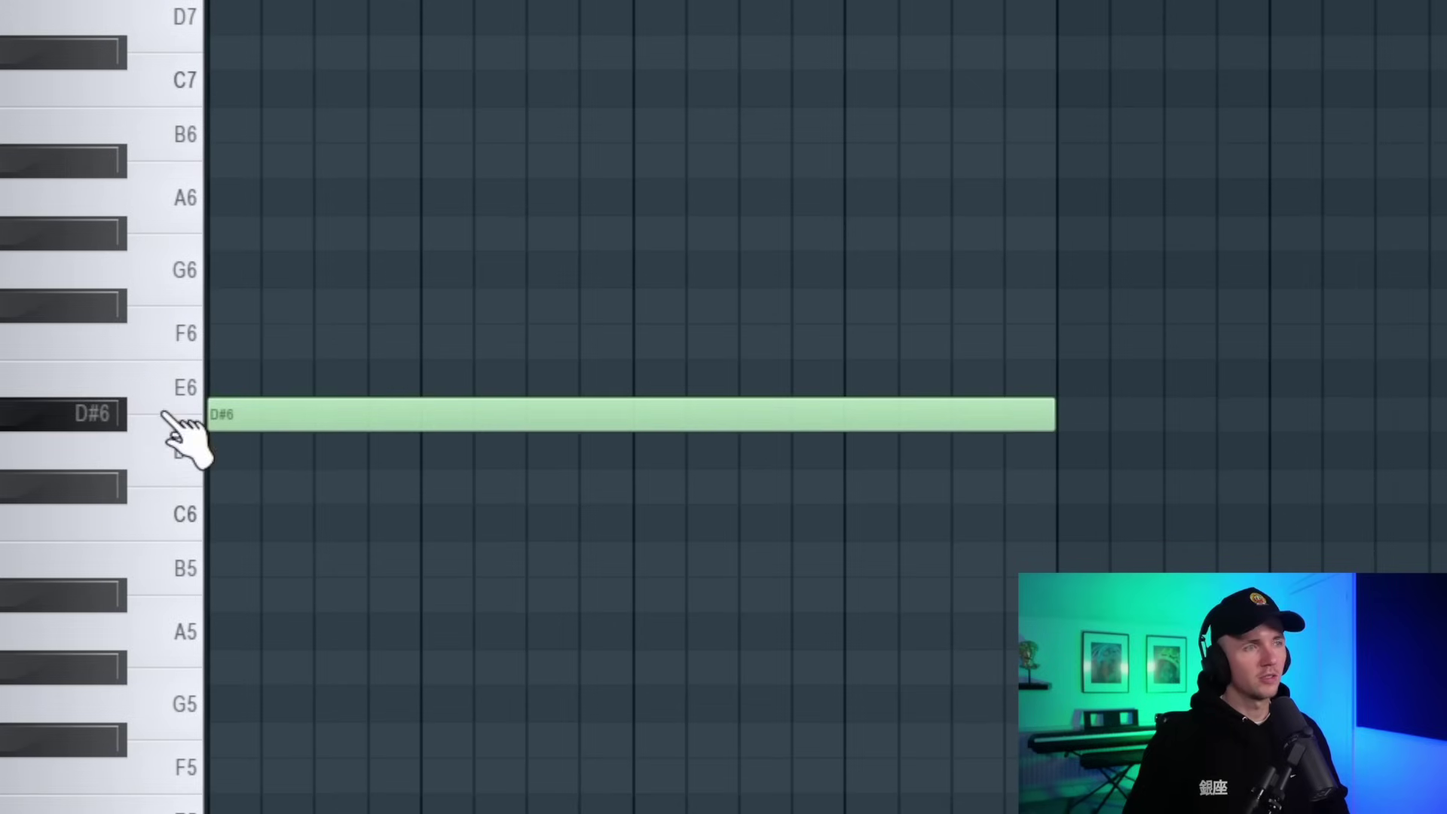
key("space")
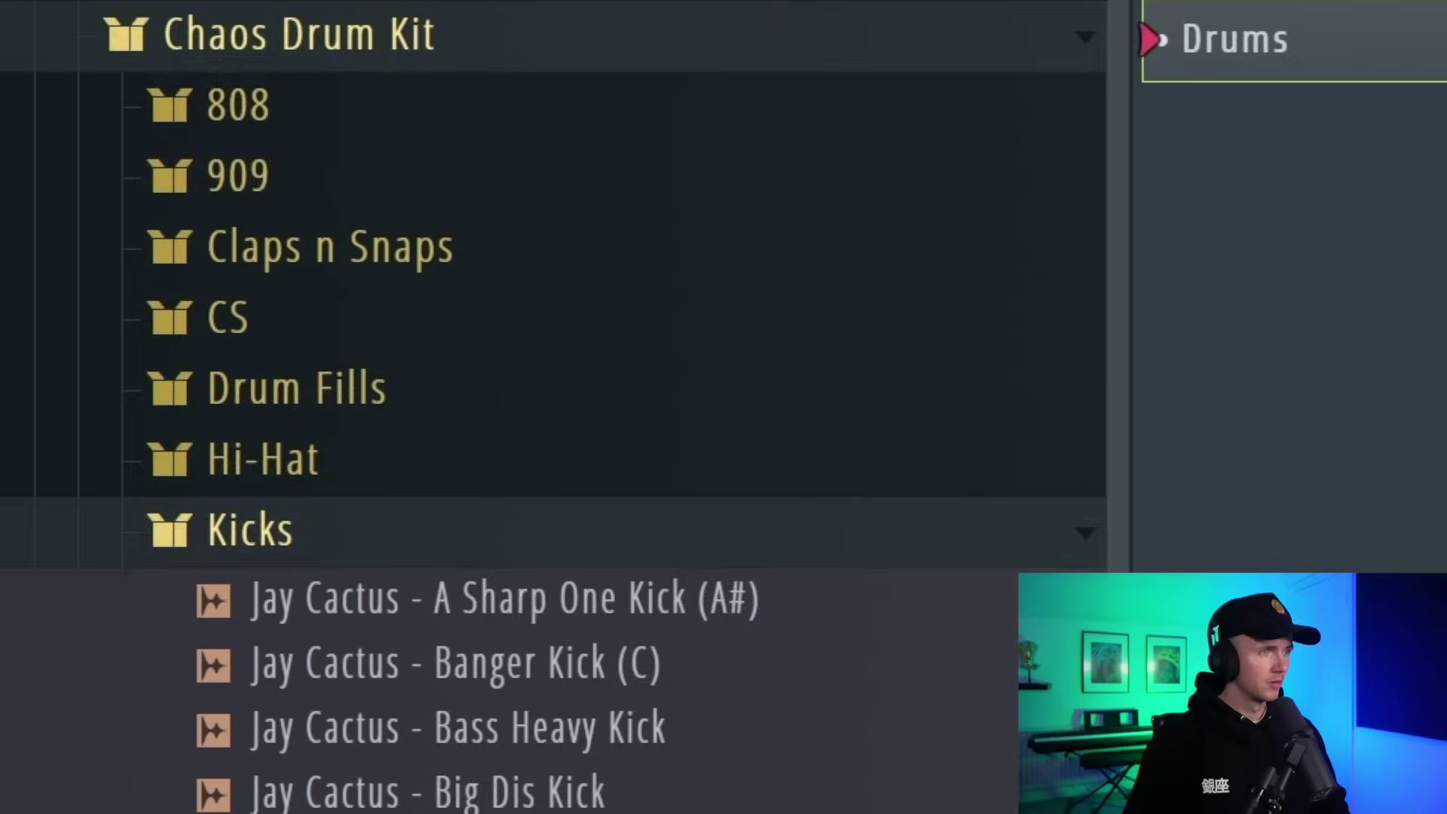
Add the Go-To Kick from the Chaos Drum Kit and build a repeating one-bar pattern of five hits
scroll(561, 573, "down", 5)
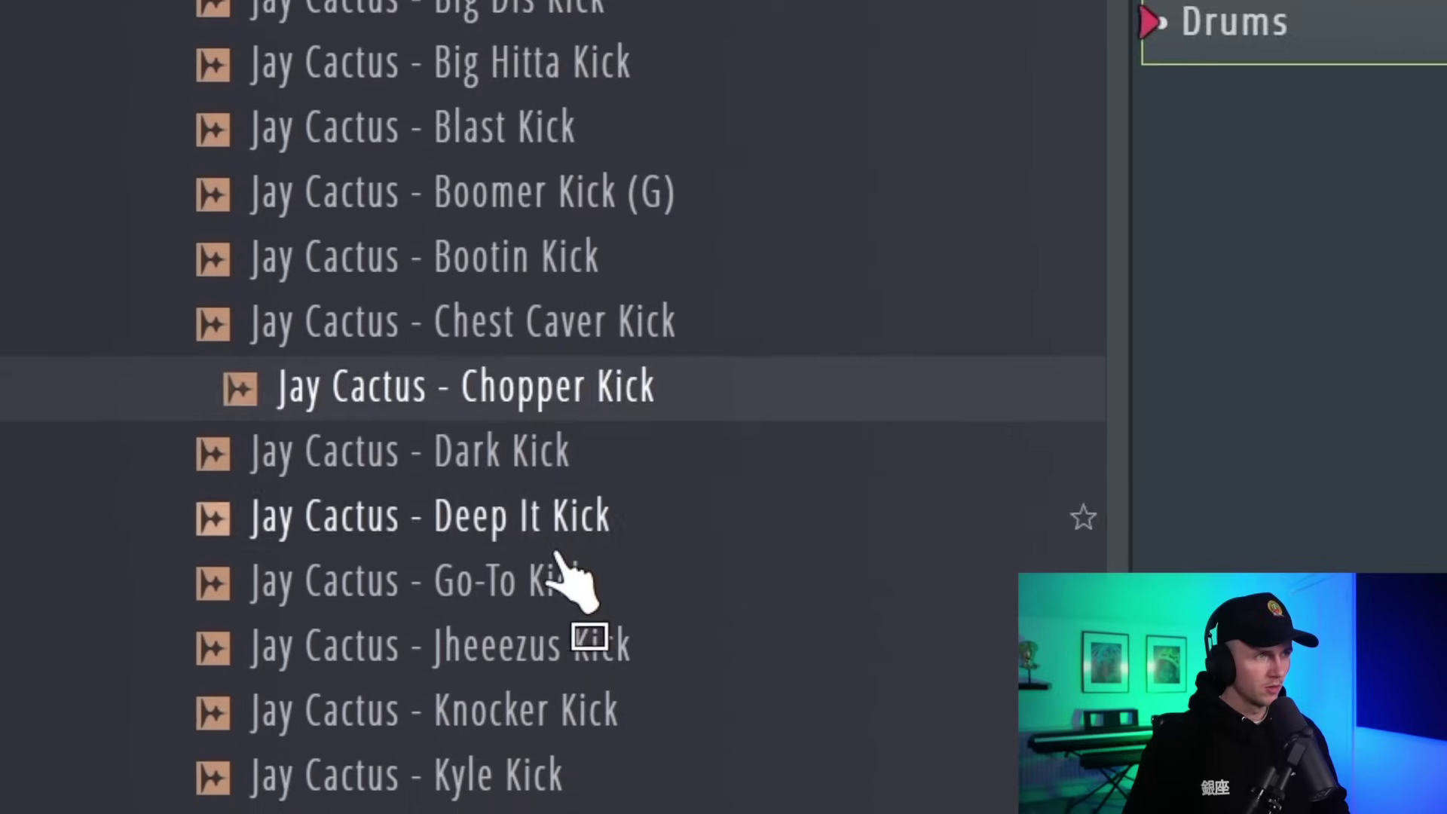
left_click_drag(411, 419, 691, 602)
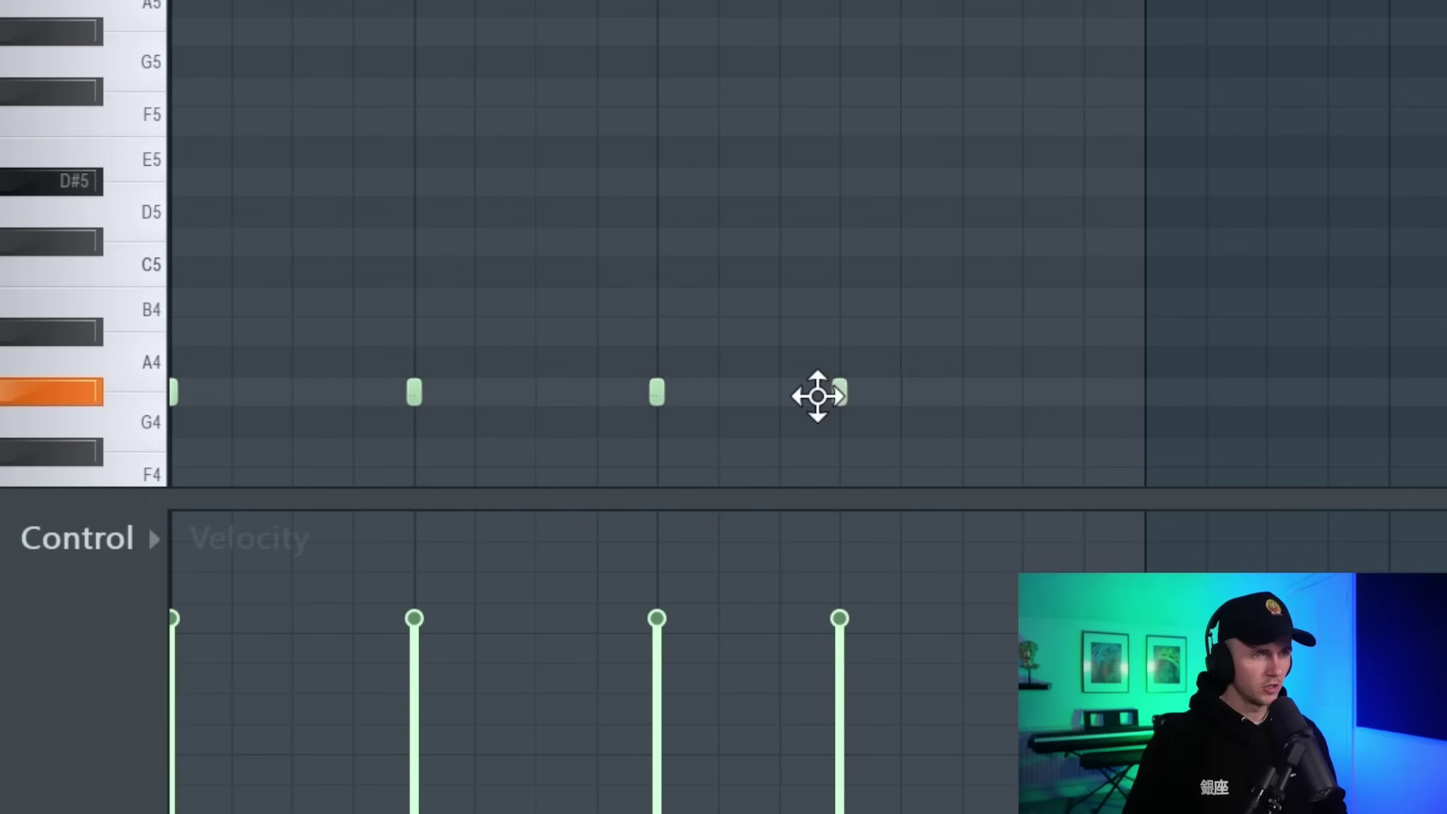
key("space")
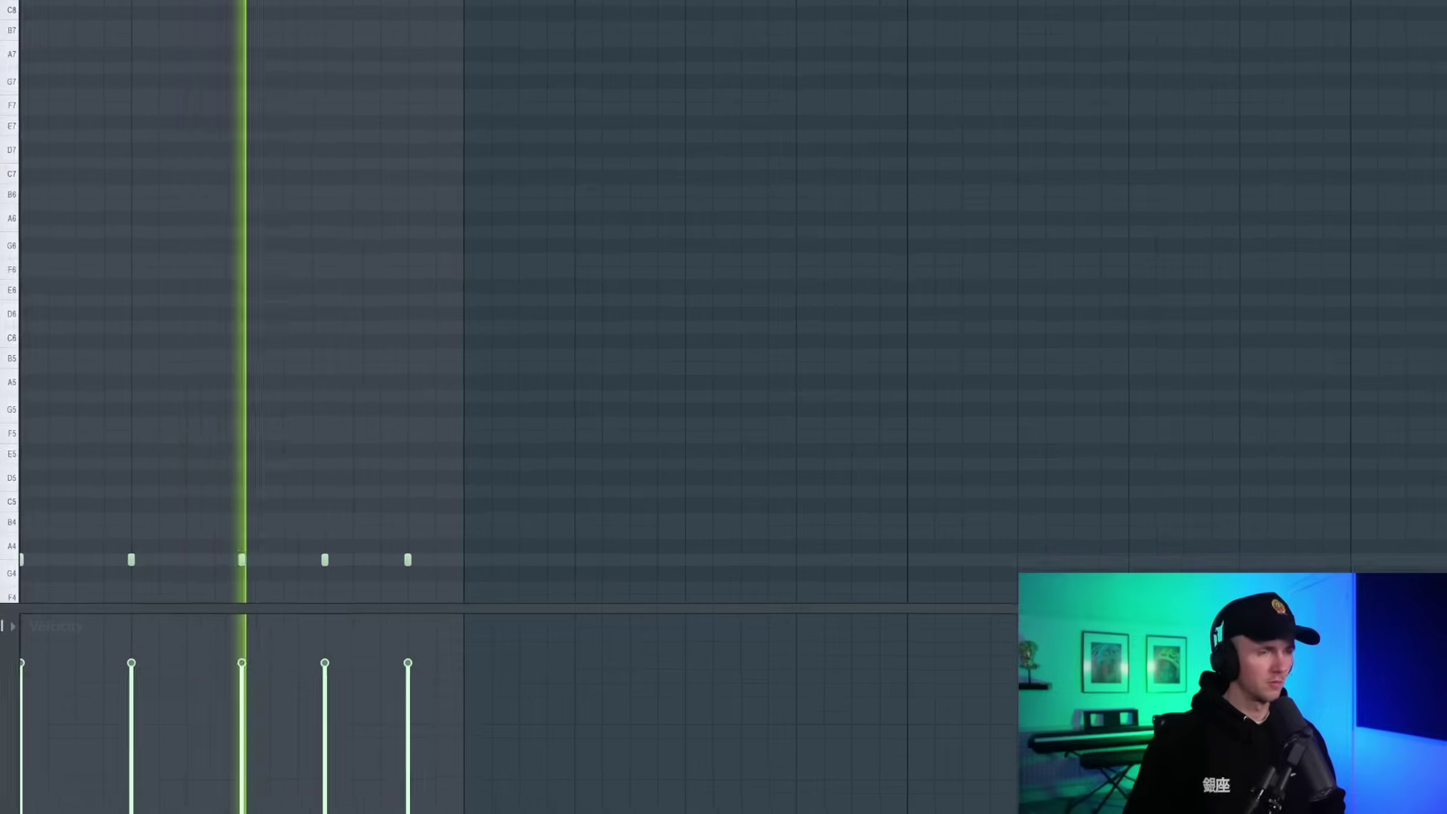
key("ctrl+b")
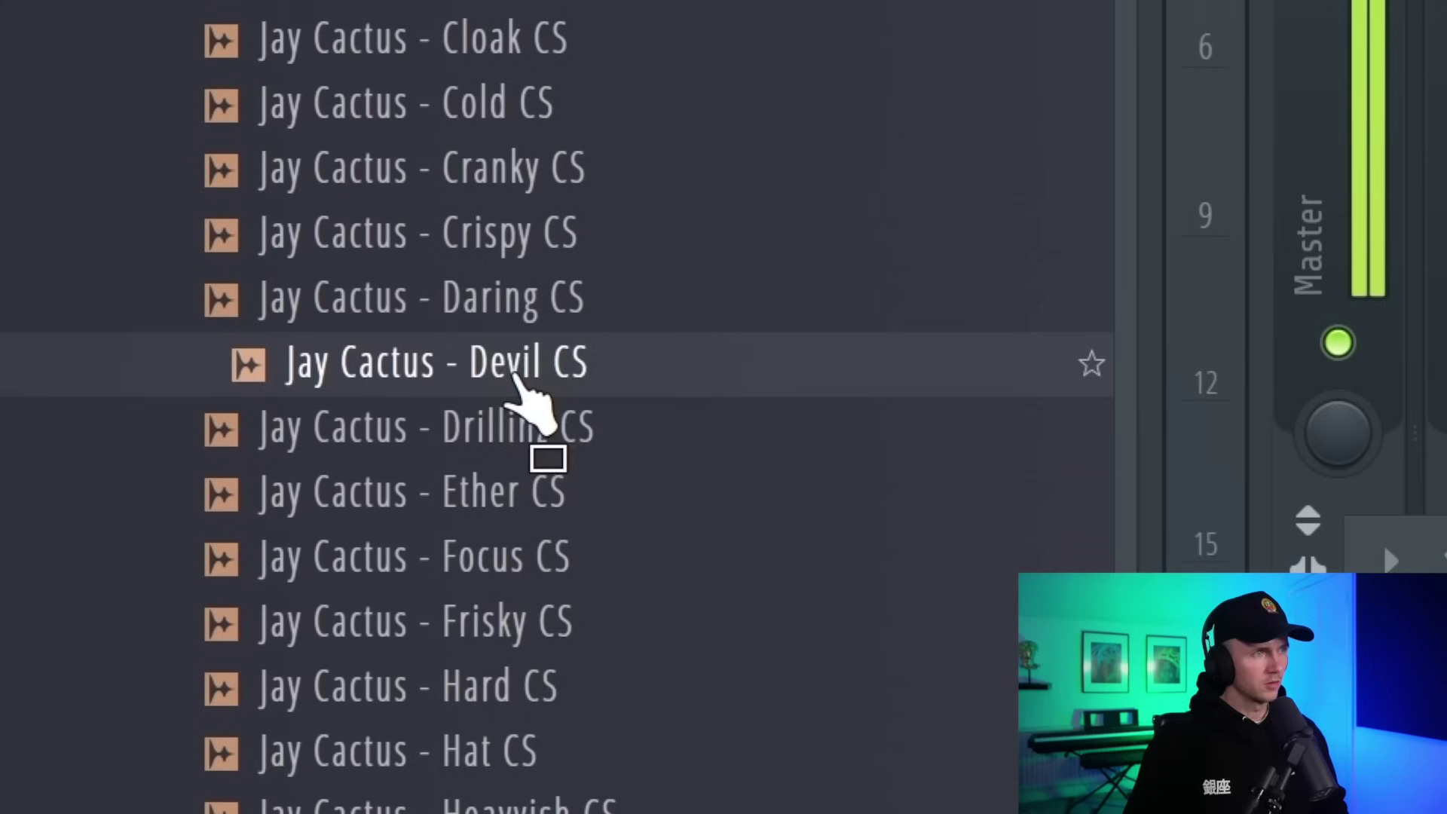
Add the Drillinz CS snare sample and lower the input and feedback volumes on its Fruity Delay 2
left_click_drag(517, 381, 1431, 807)
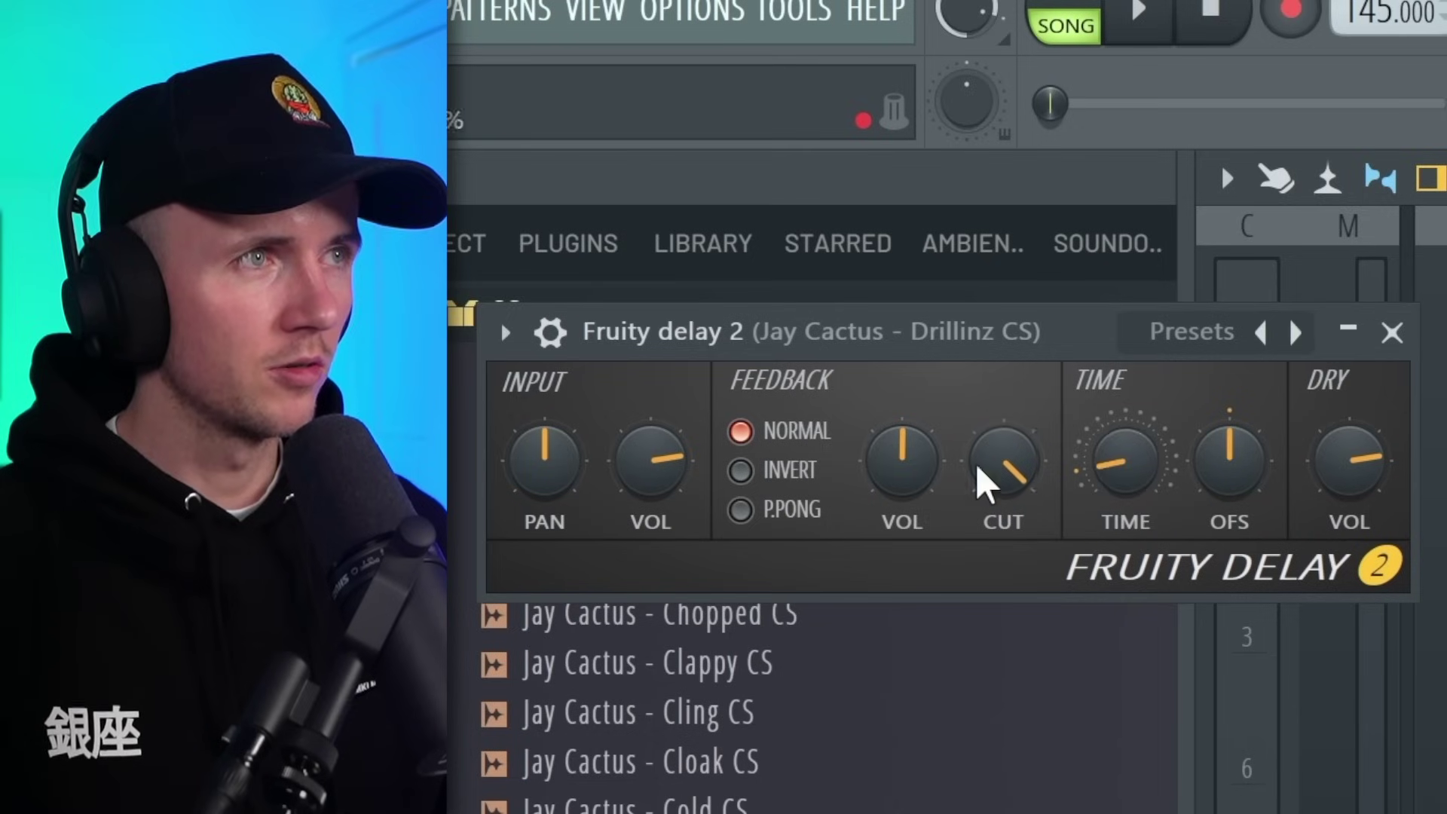
left_click_drag(1113, 485, 1113, 485)
left_click_drag(656, 484, 655, 535)
left_click_drag(892, 468, 897, 482)
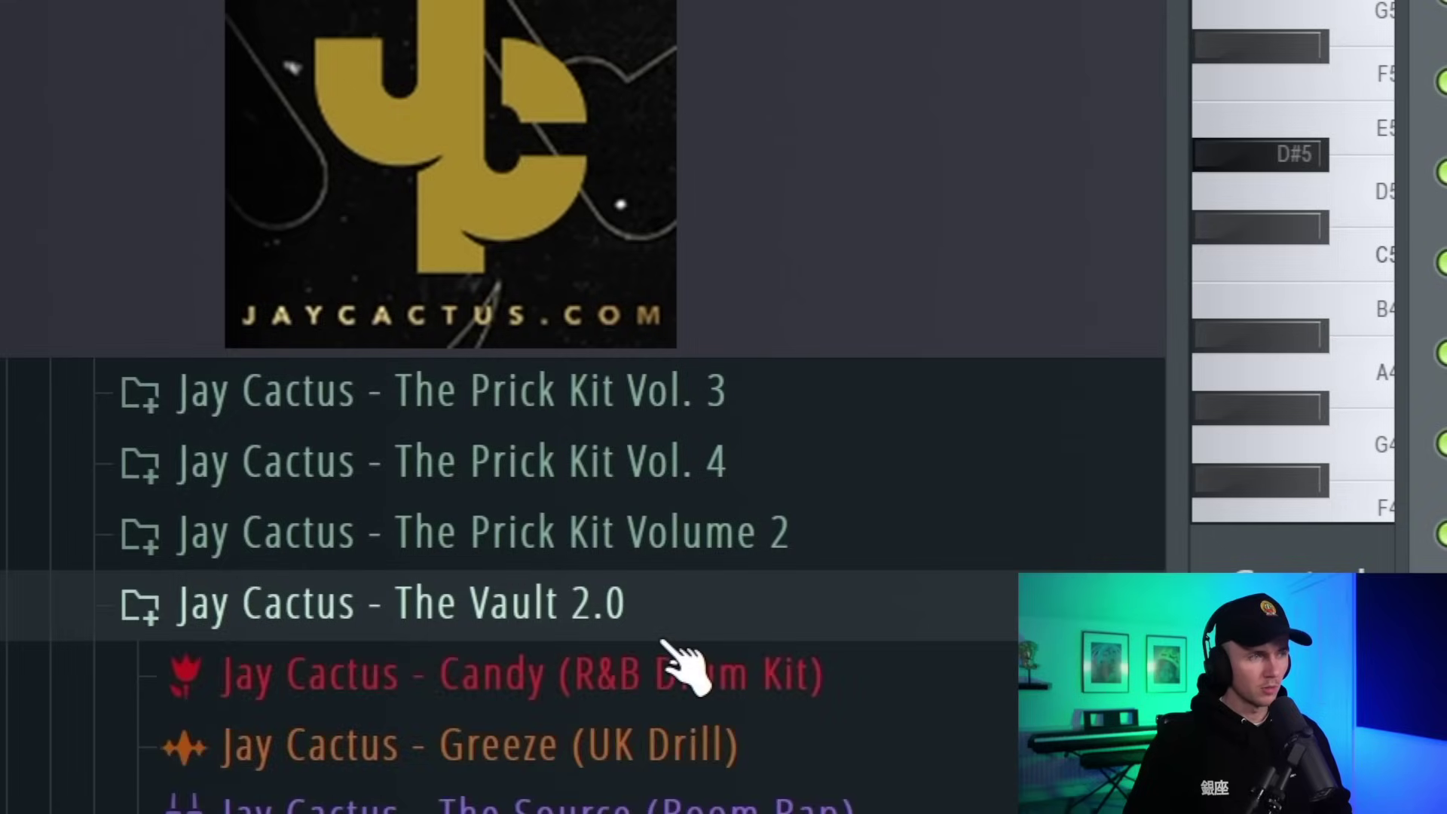
Add the TrapLordz Spinz 808 from the Trap Lordz kit's BONUS ESSENTIALS folder as a new channel
scroll(679, 662, "down", 5)
left_click(625, 520)
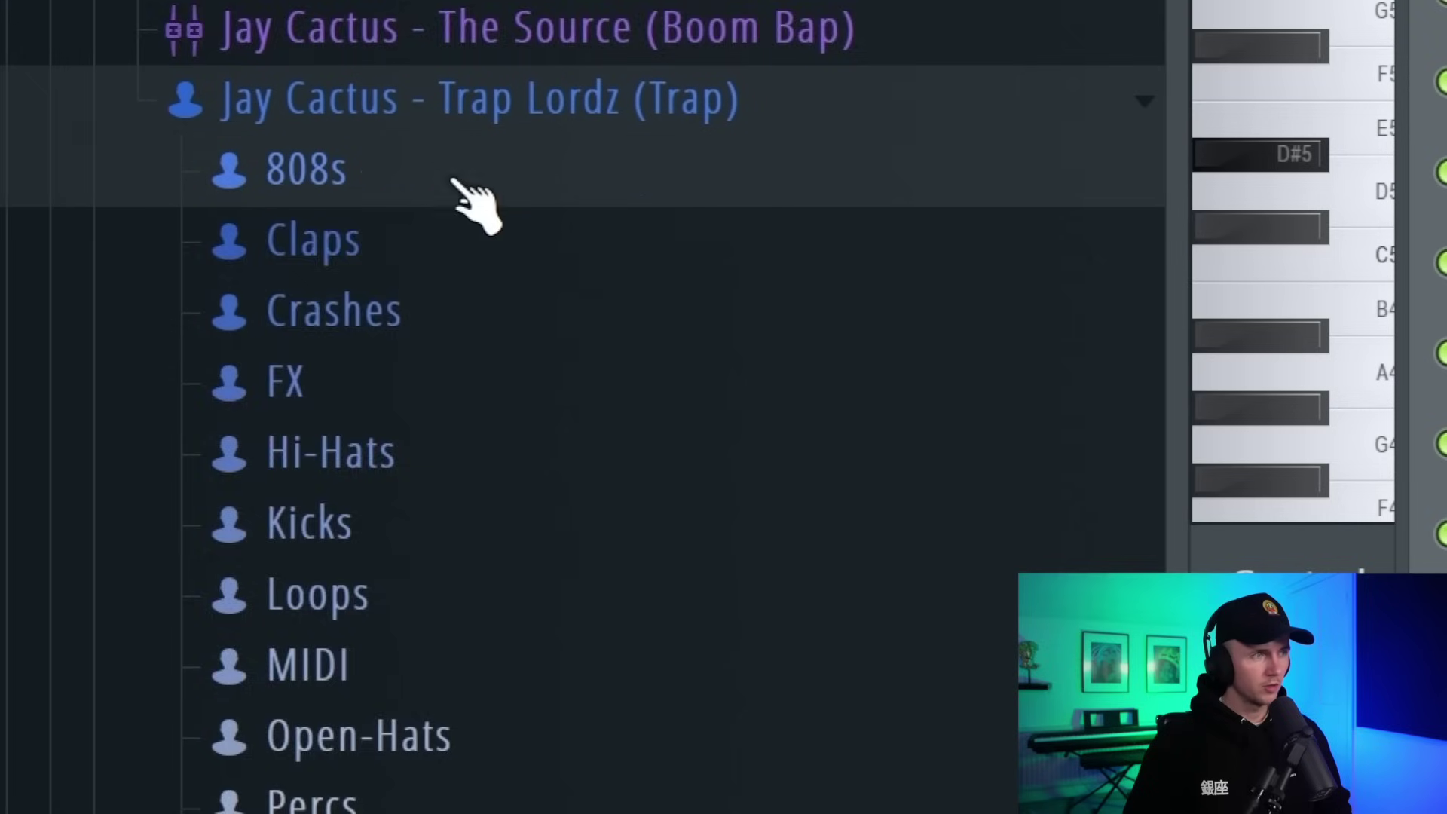
left_click(456, 177)
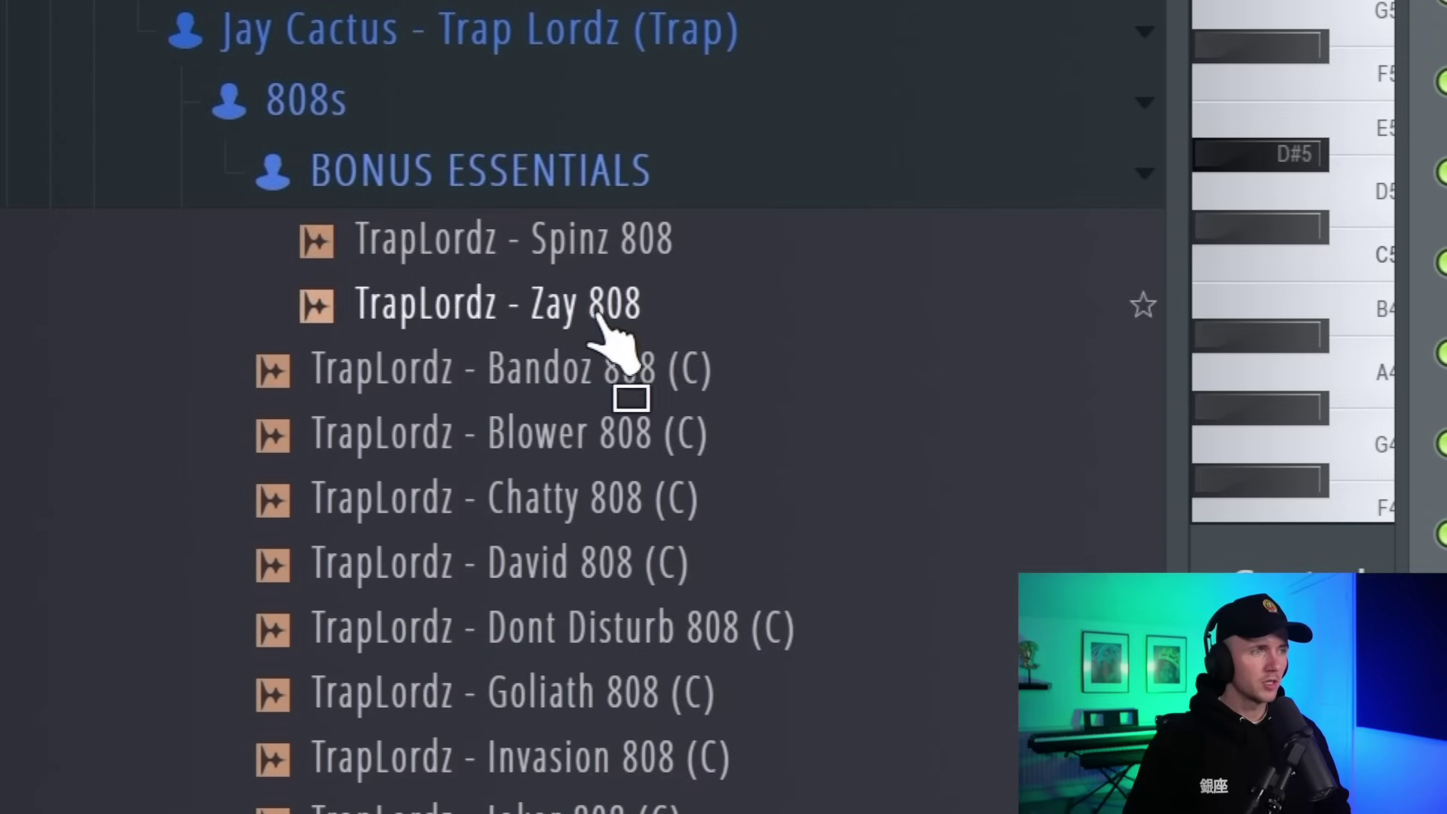
left_click_drag(595, 239, 685, 641)
left_click(555, 305)
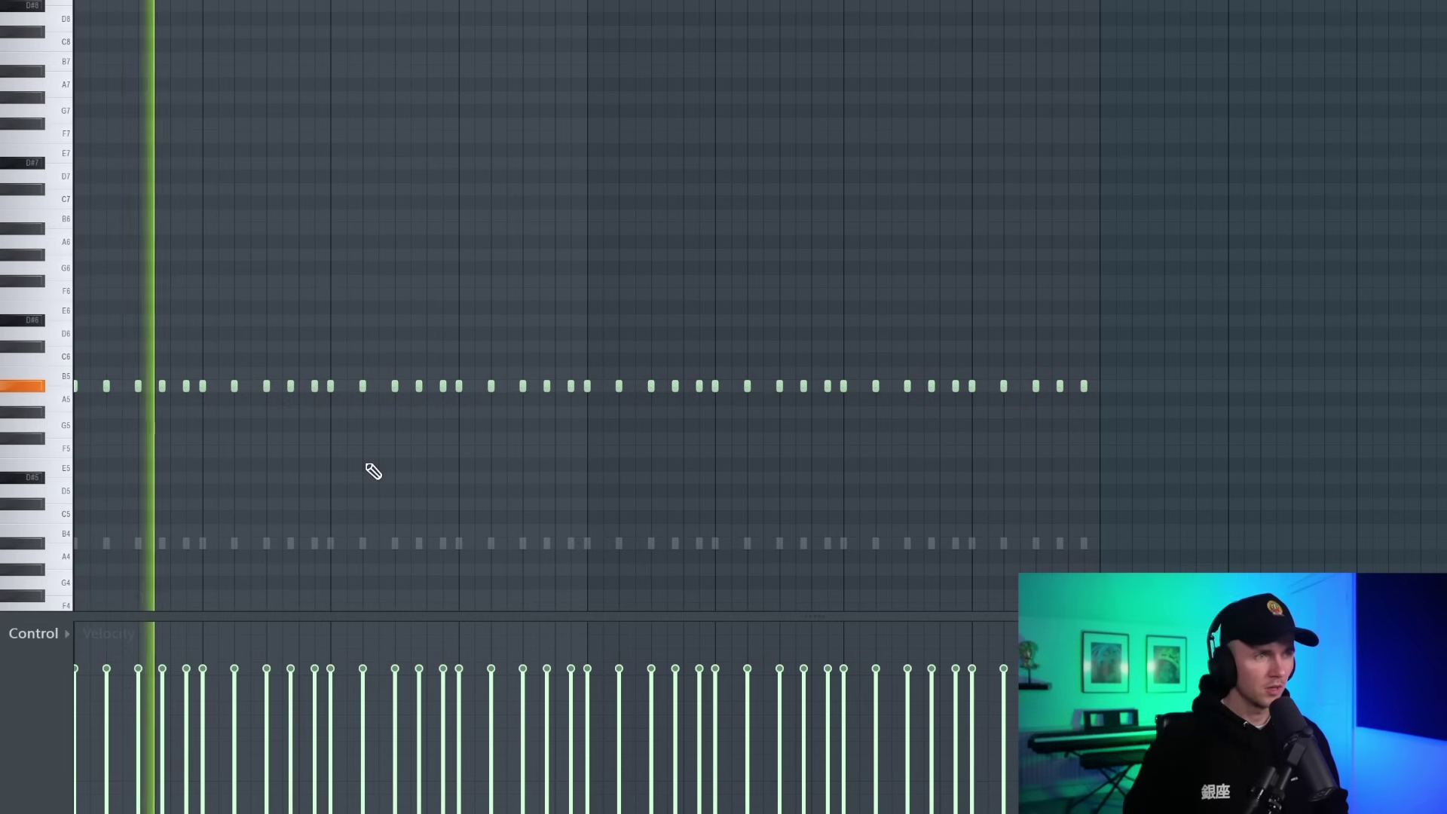
Transpose all the Spinz 808 notes down one octave and mute the Go-To Kick channel
key("ctrl+Down")
key("ctrl+a")
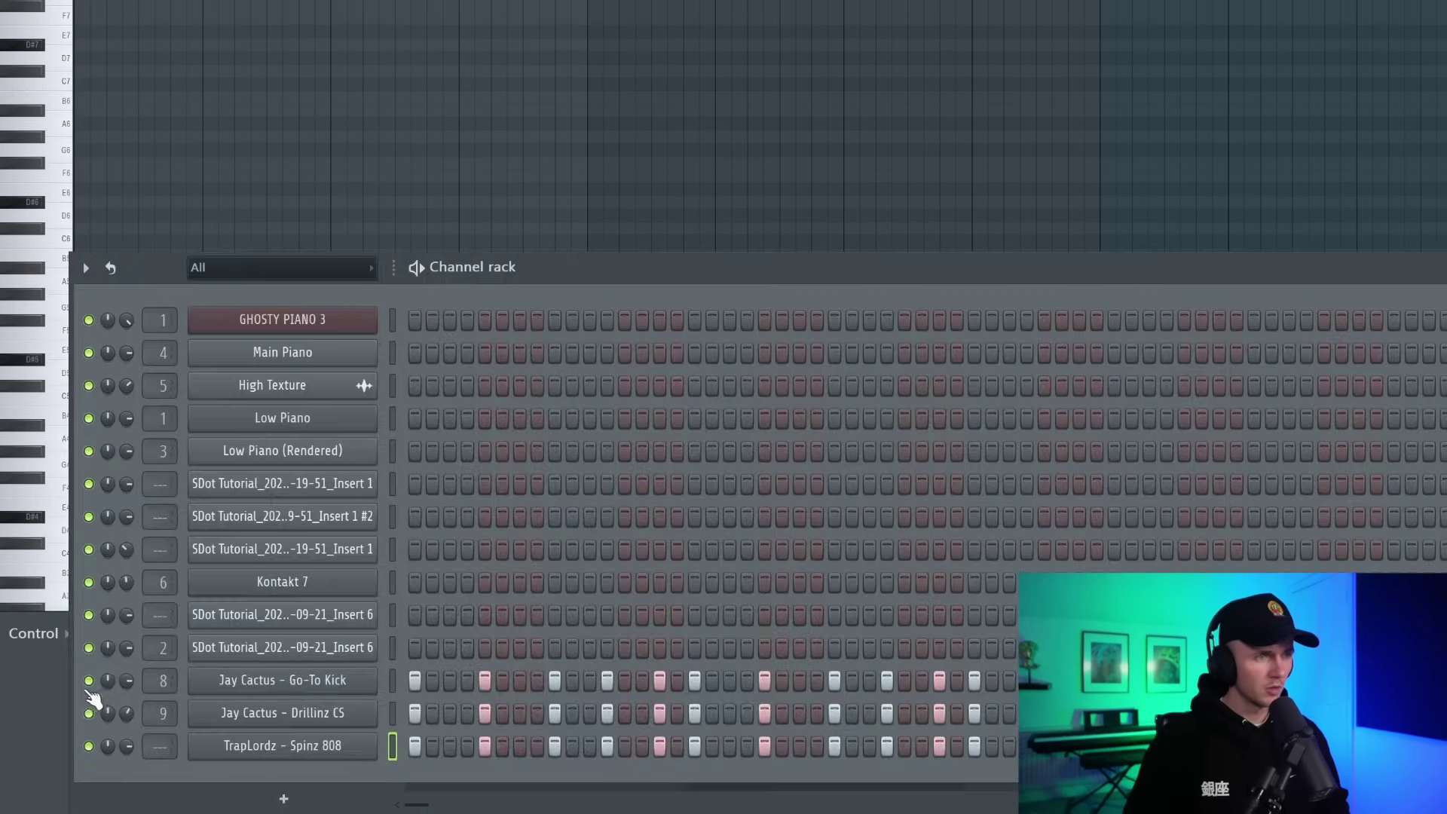
left_click(89, 682)
key("space")
key("F6")
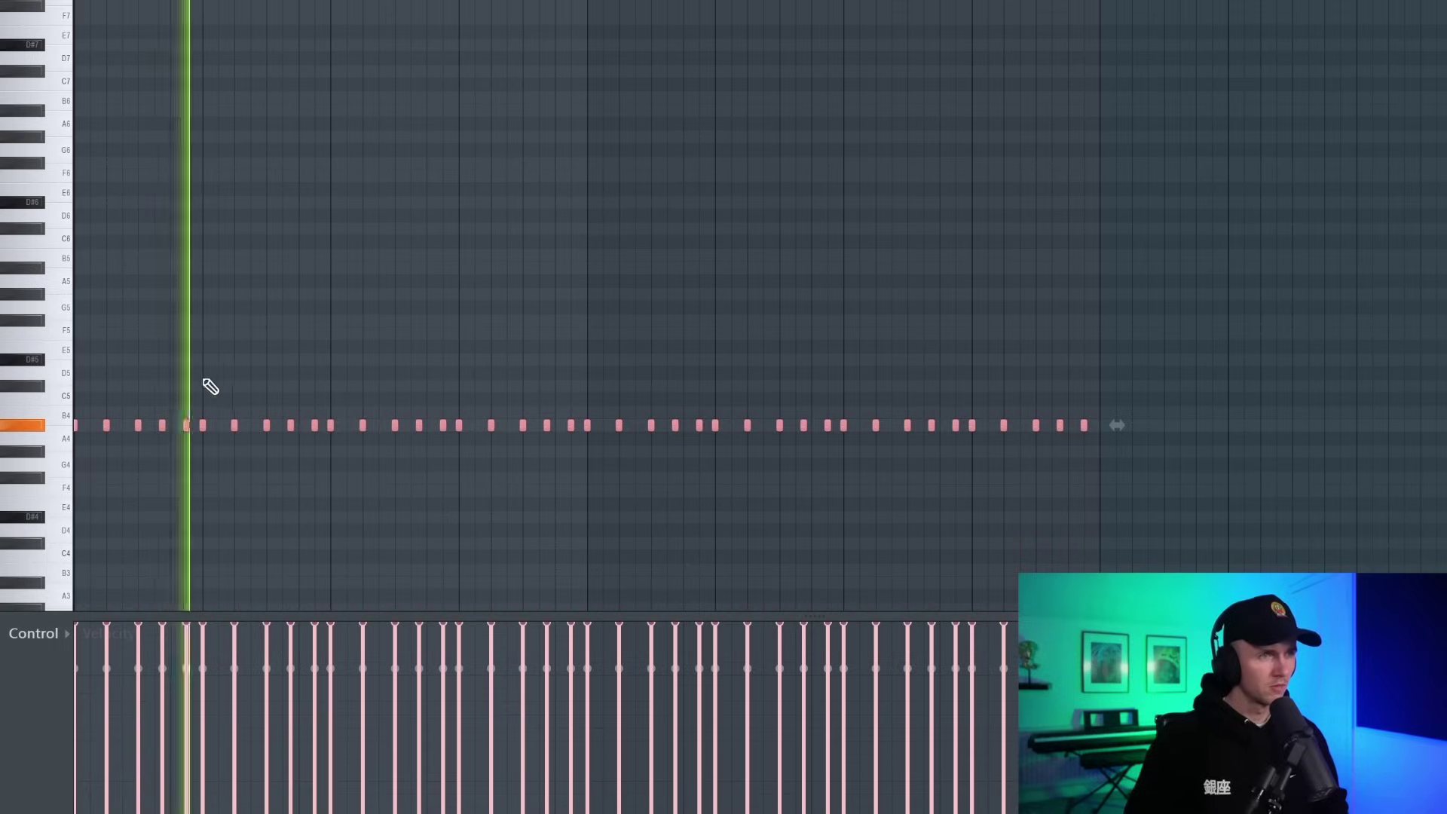
Deselect the 808 notes and raise those in the fourth and eighth bars to B4
scroll(207, 383, "up", 1)
key("ctrl+d")
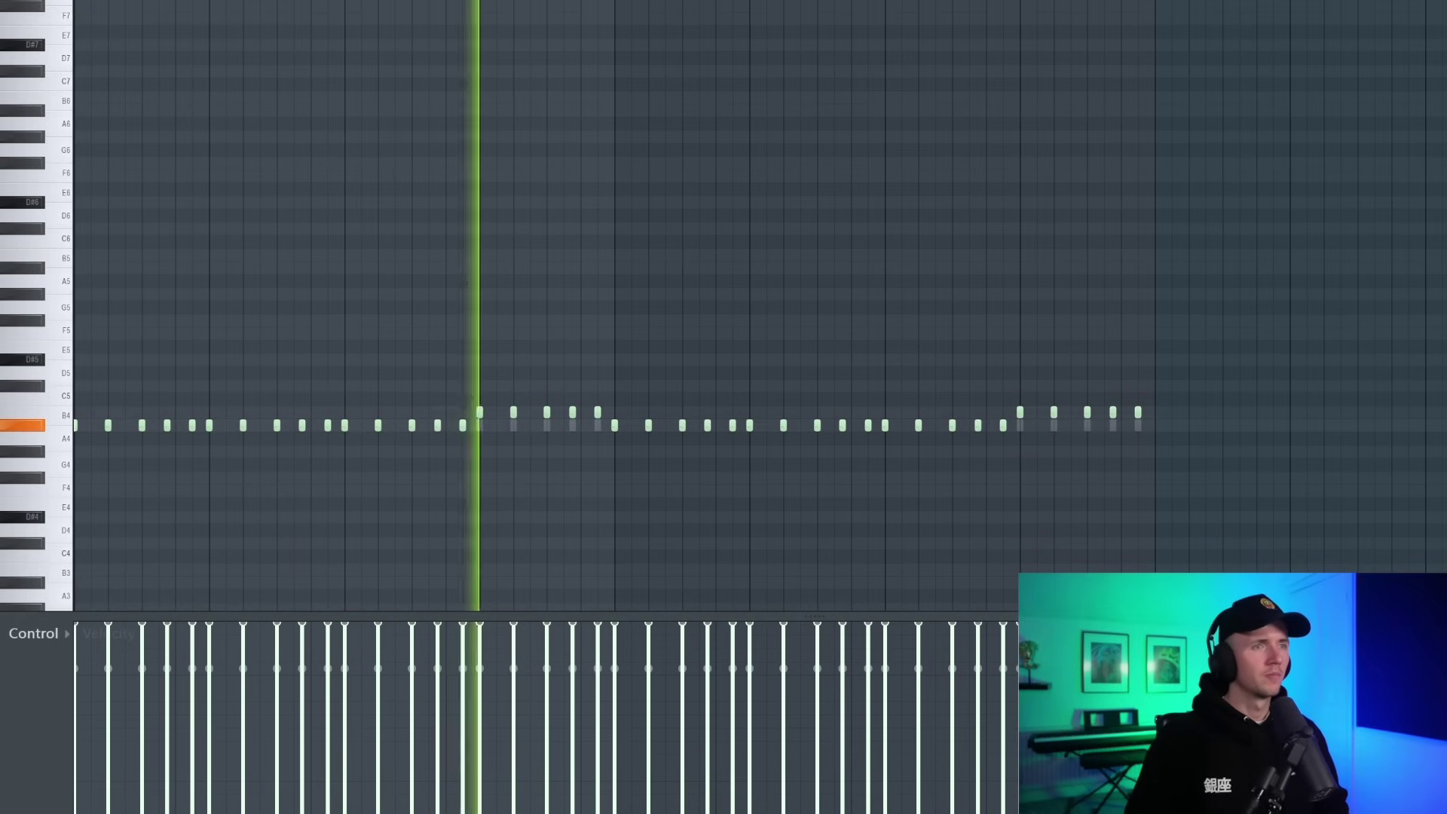
key("F6")
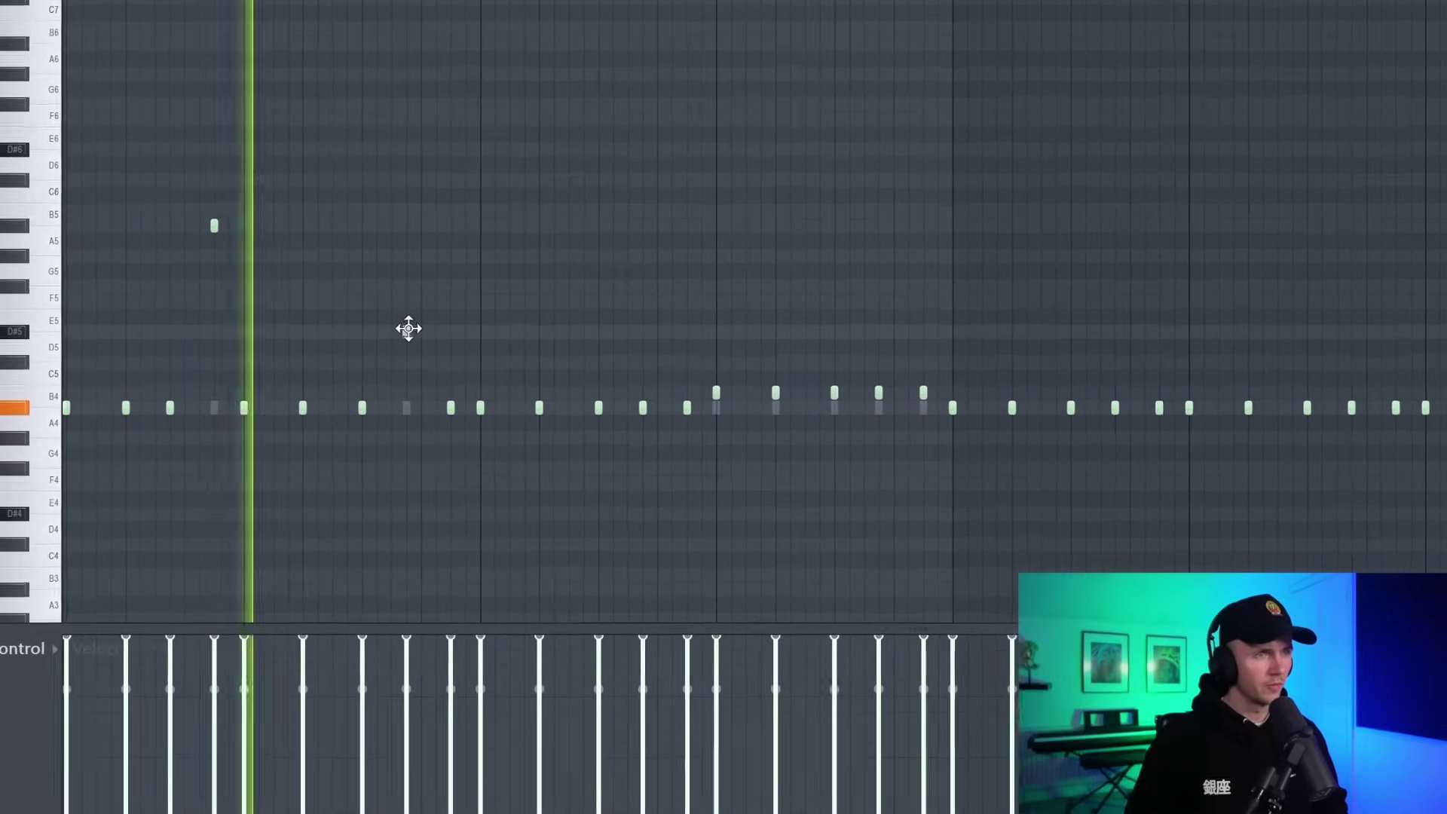
Move single 808 notes up to D#5 and A#5 as accents and duplicate the edited bass pattern
left_click(405, 332)
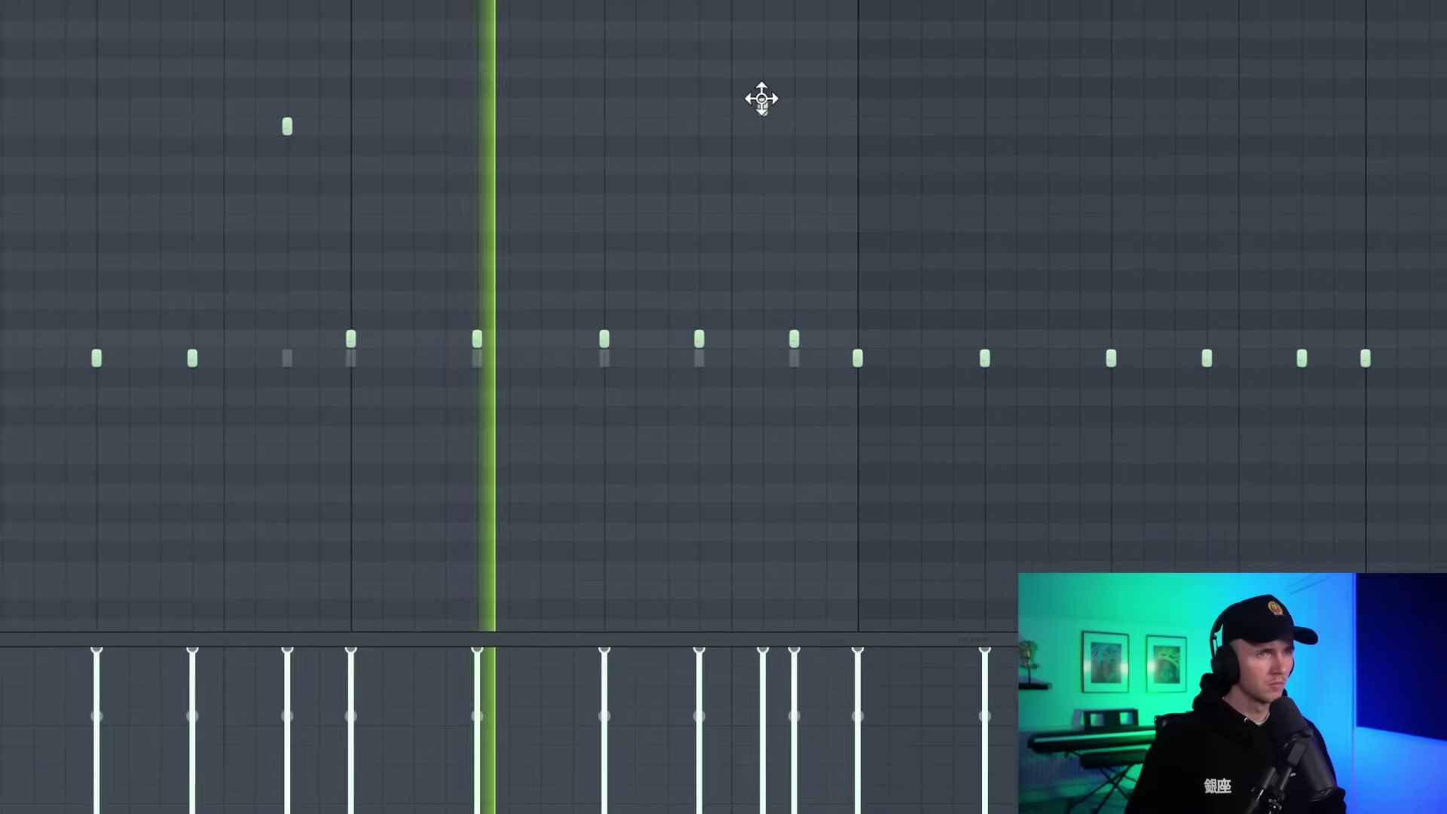
scroll(762, 97, "down", 5)
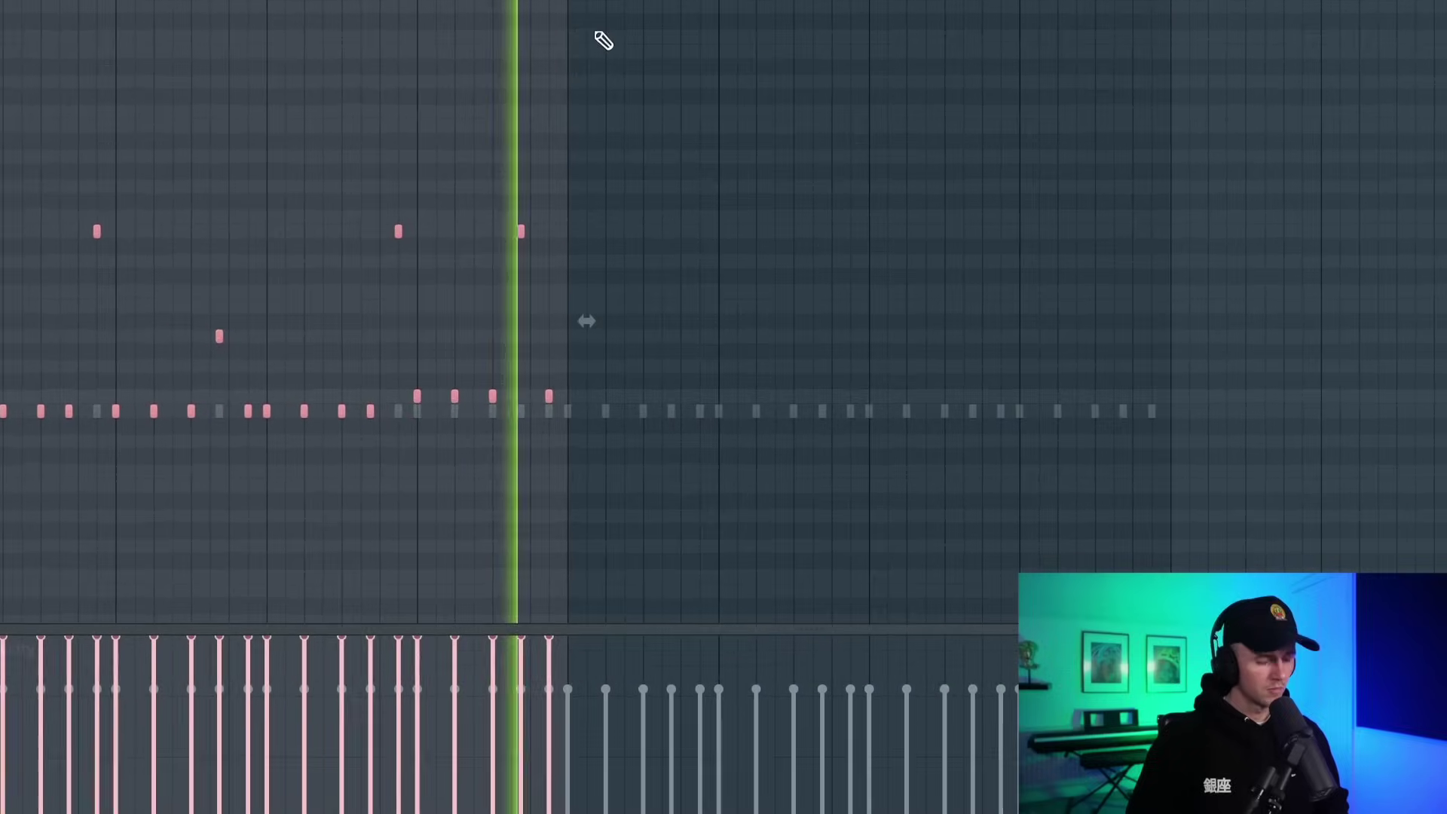
key("ctrl+b")
key("ctrl+a")
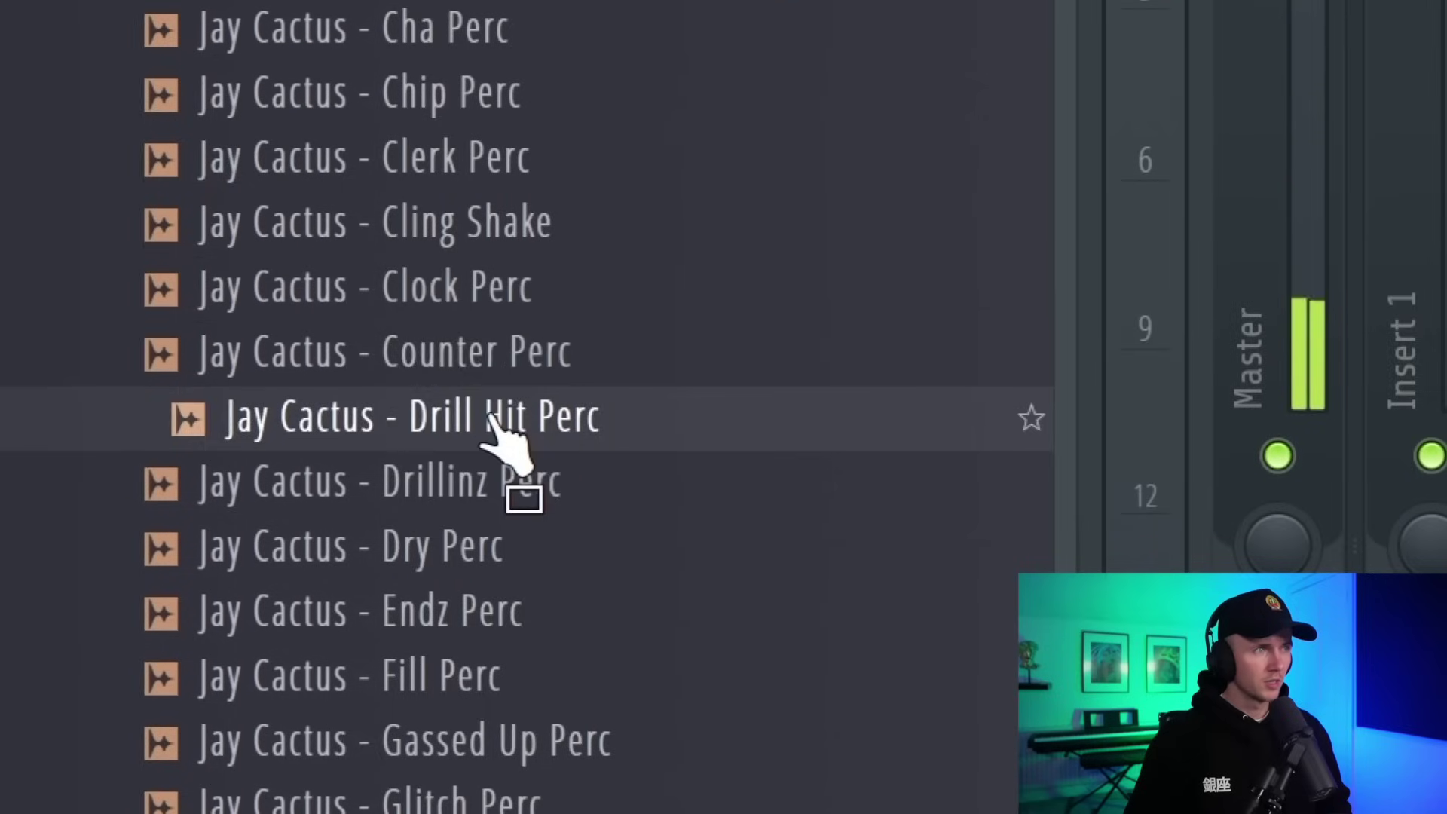
Add the Drill Hit Perc sample and build a repeating pattern of C5 notes with a shortened last note
left_click_drag(490, 416, 687, 673)
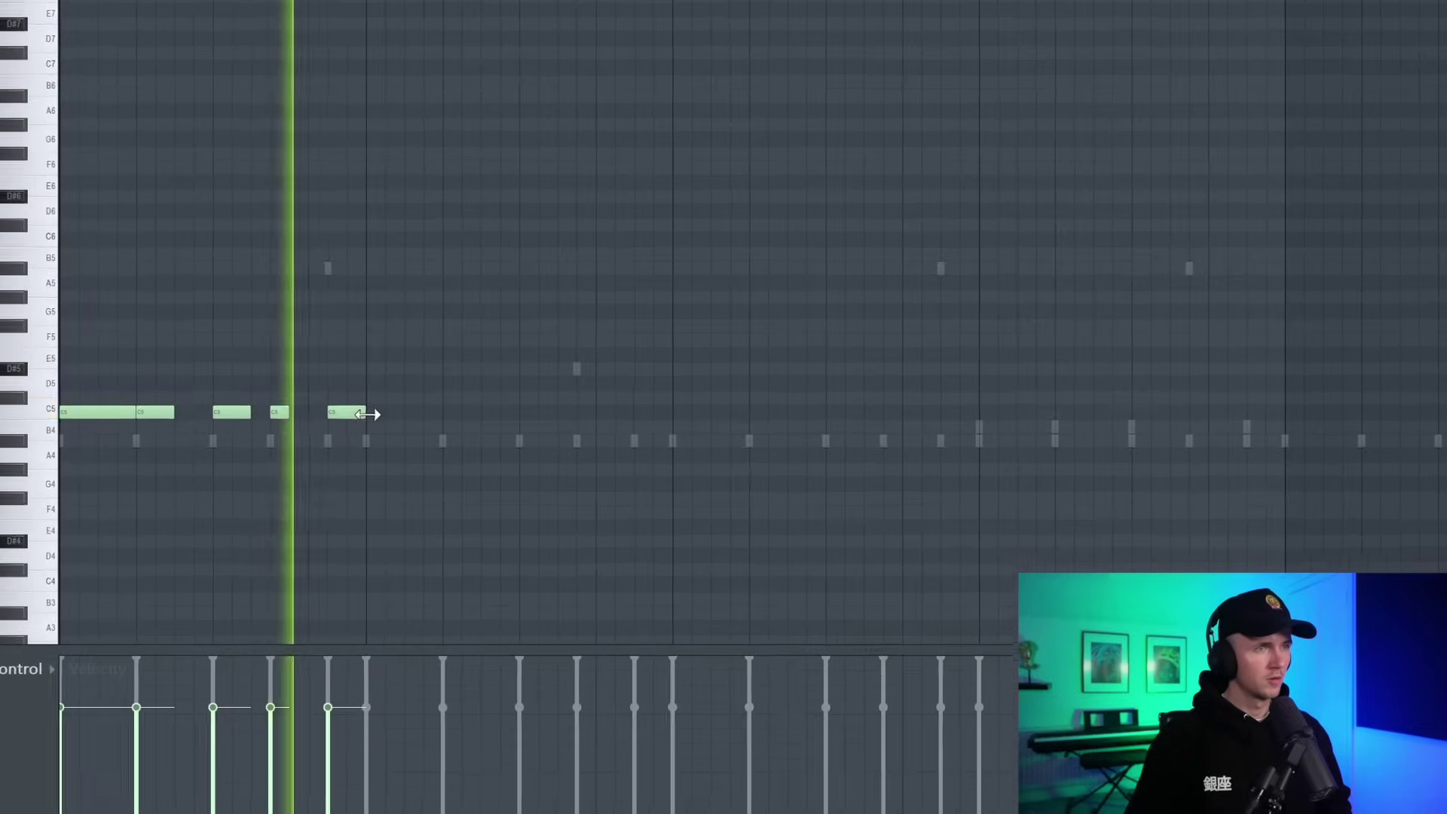
left_click_drag(367, 413, 346, 413)
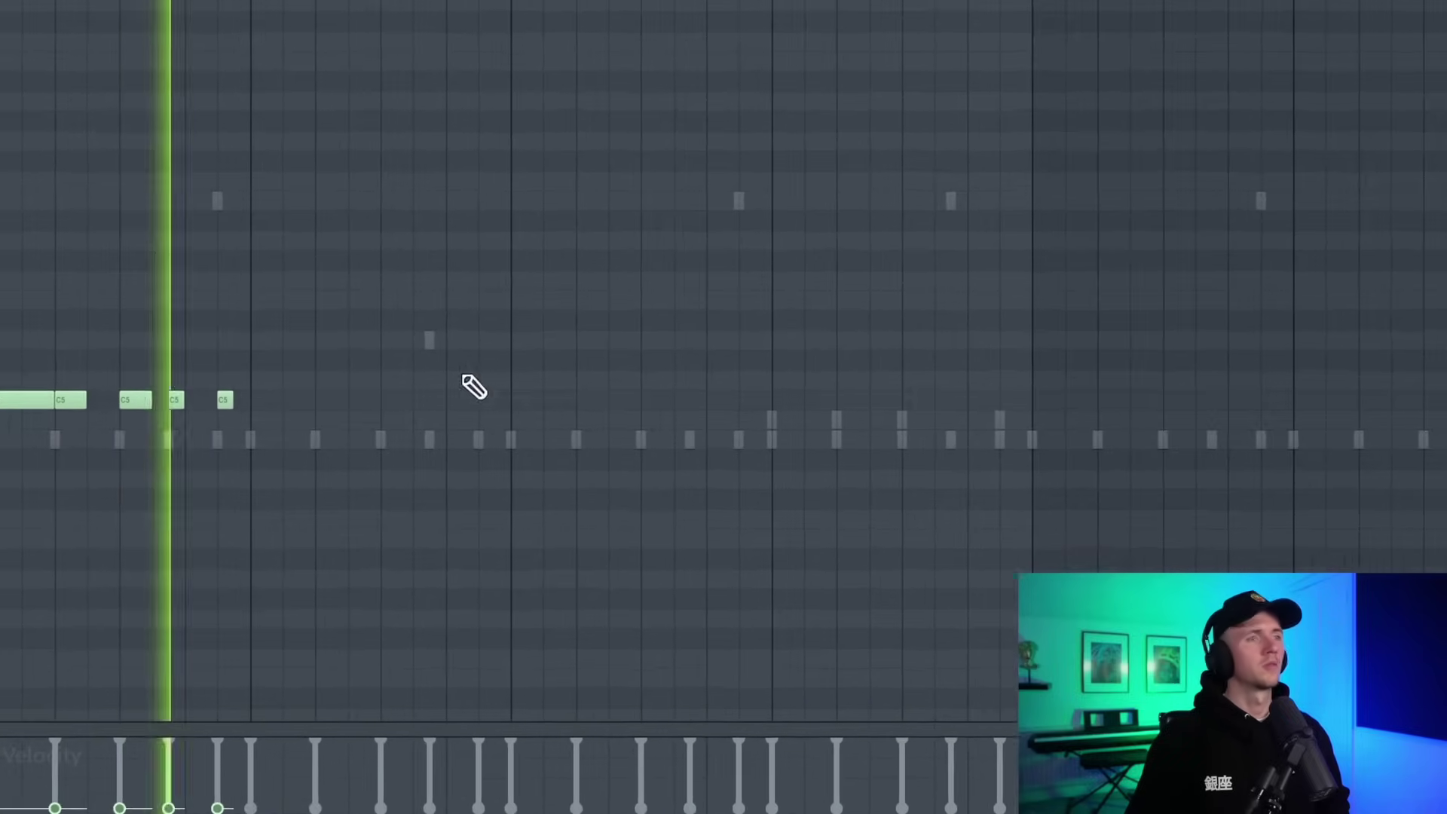
key("ctrl+b")
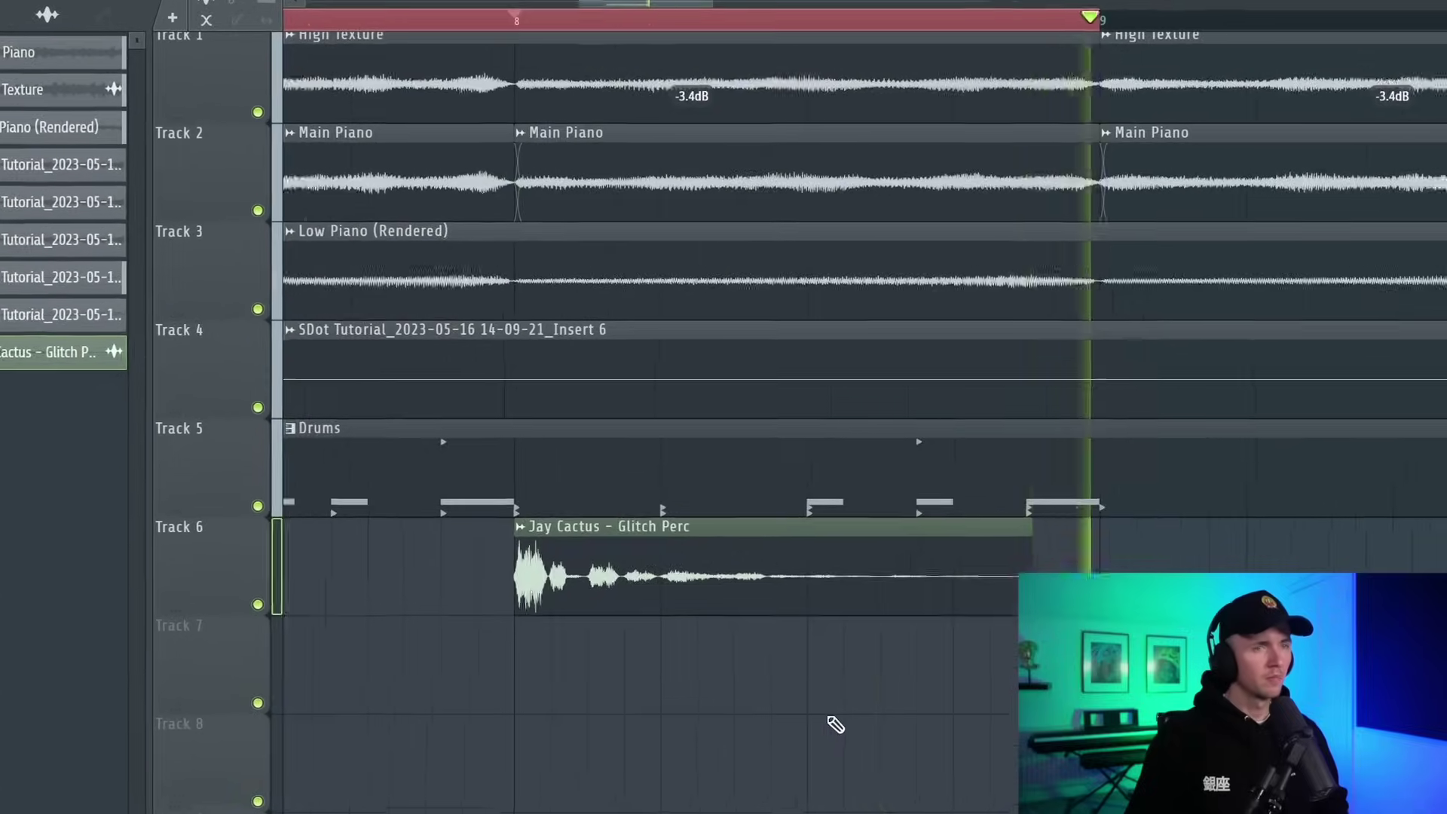
Lengthen the Clock Perc clip on Track 7 and repeat its consolidated clips every two bars
scroll(834, 722, "down", 8)
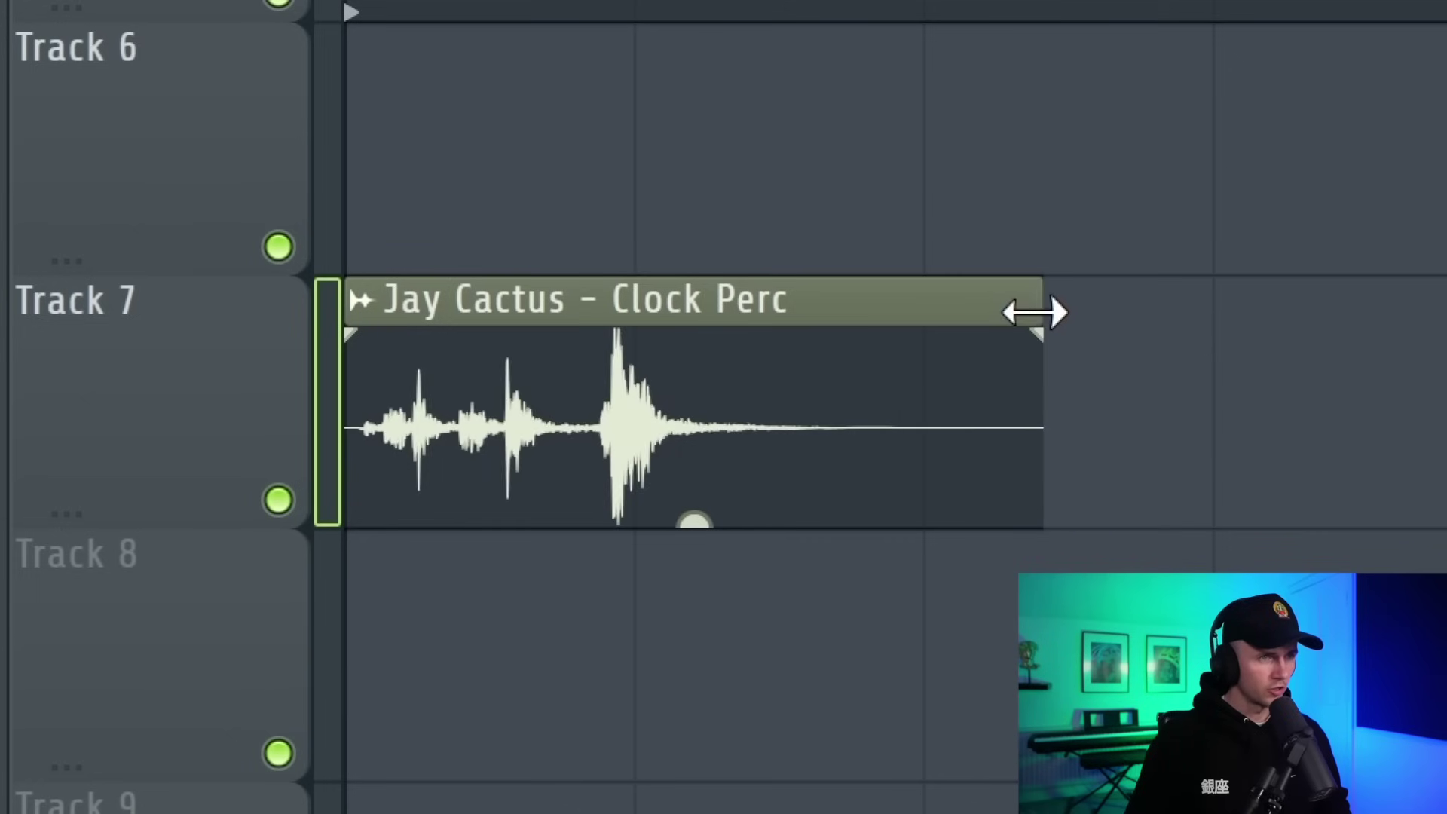
left_click_drag(1033, 313, 1098, 313)
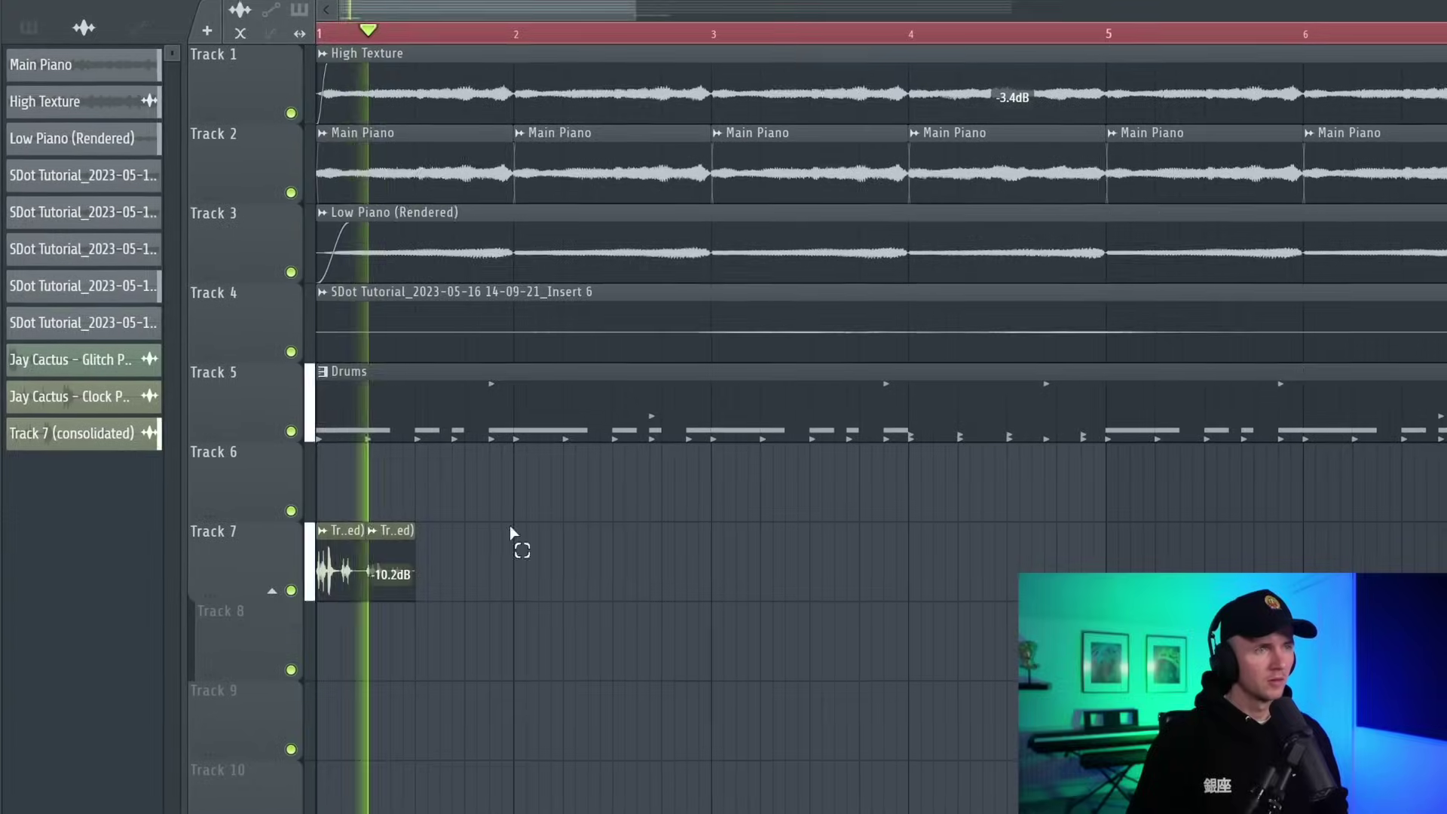
left_click_drag(322, 527, 1119, 501)
scroll(743, 559, "down", 1)
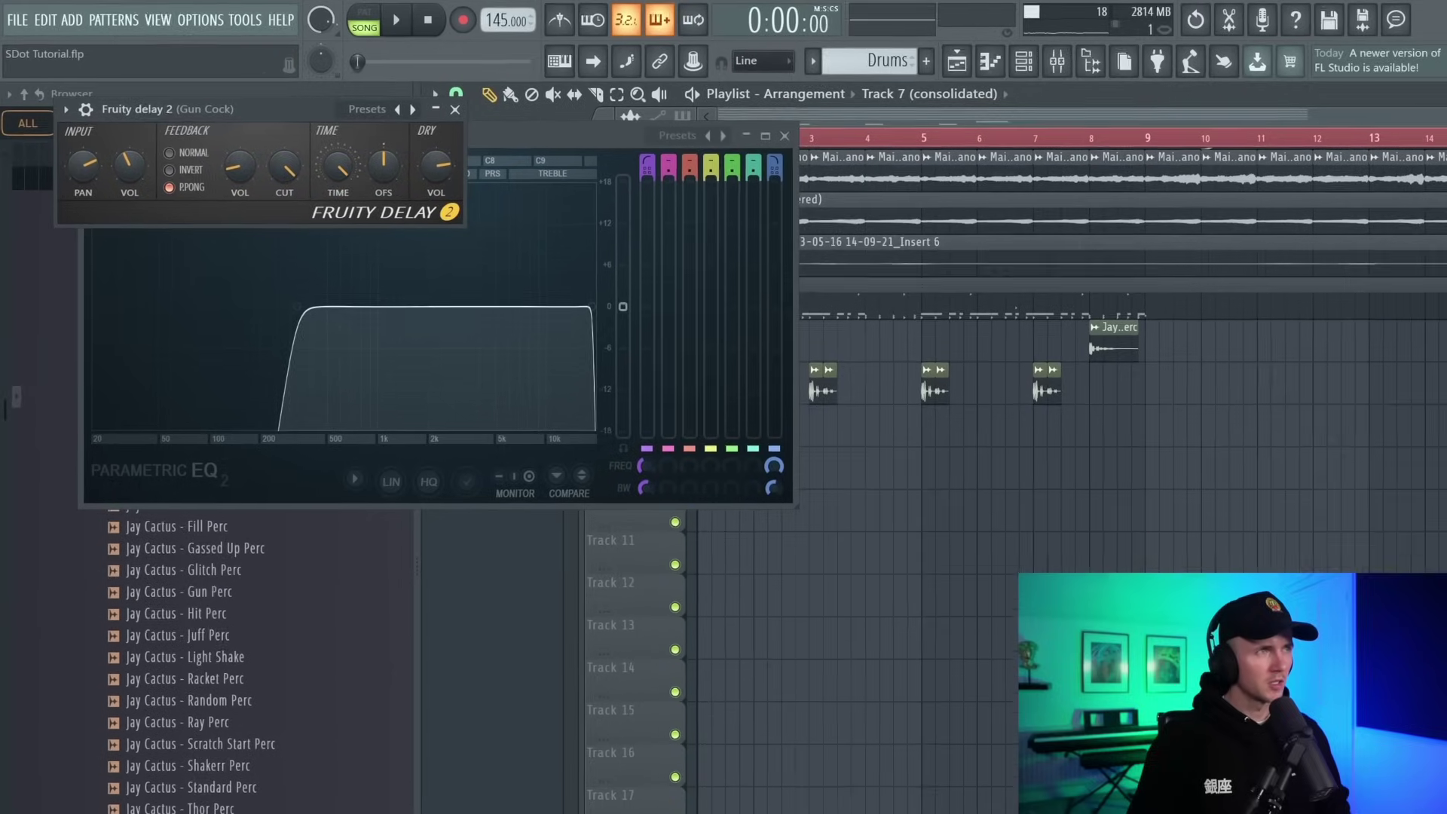
key("space")
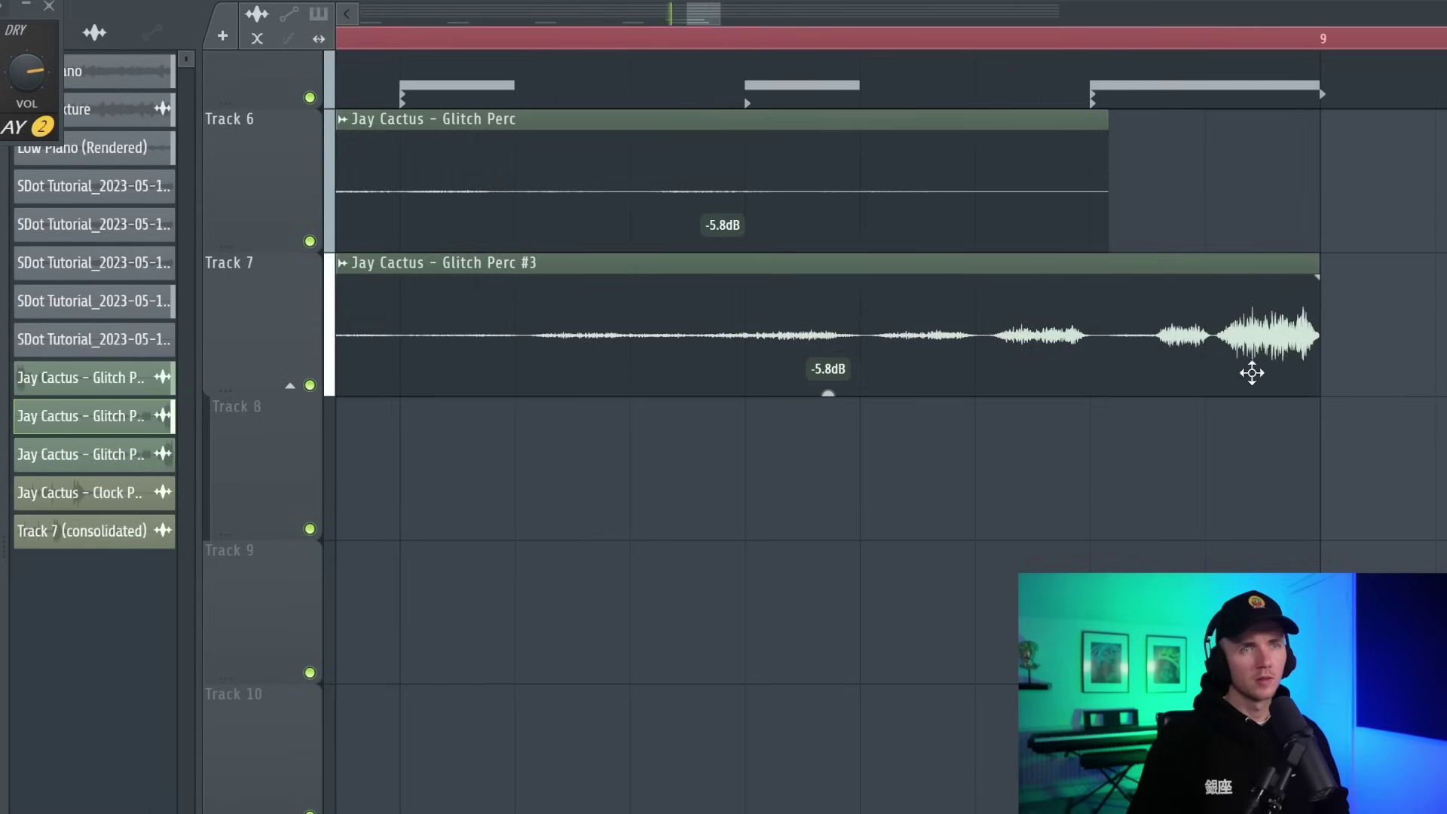
Fit the Bed Squeak clip to the grid from bar 1 and repeat it across the following bars
scroll(1185, 478, "down", 3)
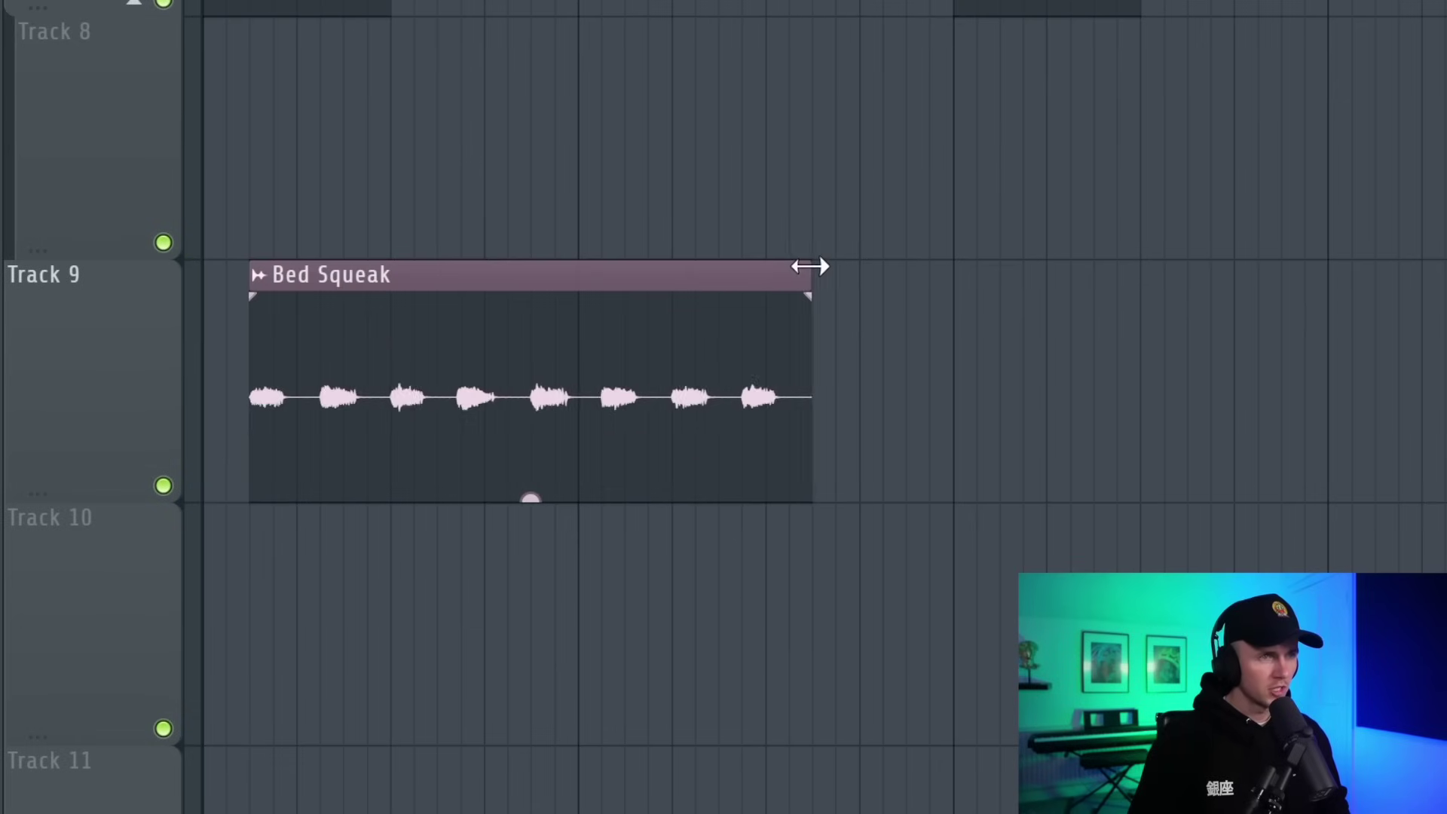
key("space")
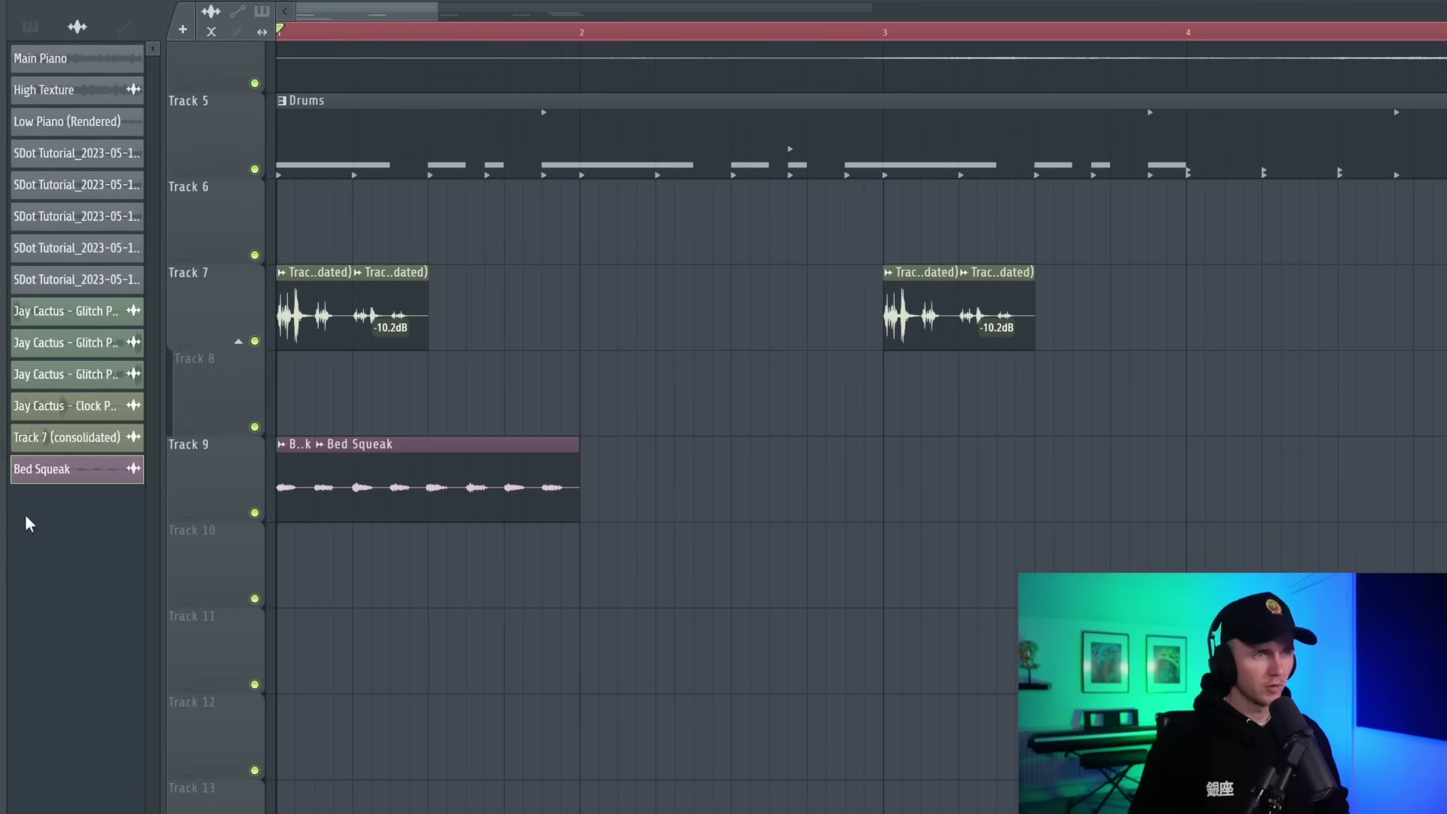
key("space")
scroll(993, 478, "down", 2)
scroll(941, 477, "down", 2)
left_click_drag(761, 441, 915, 499)
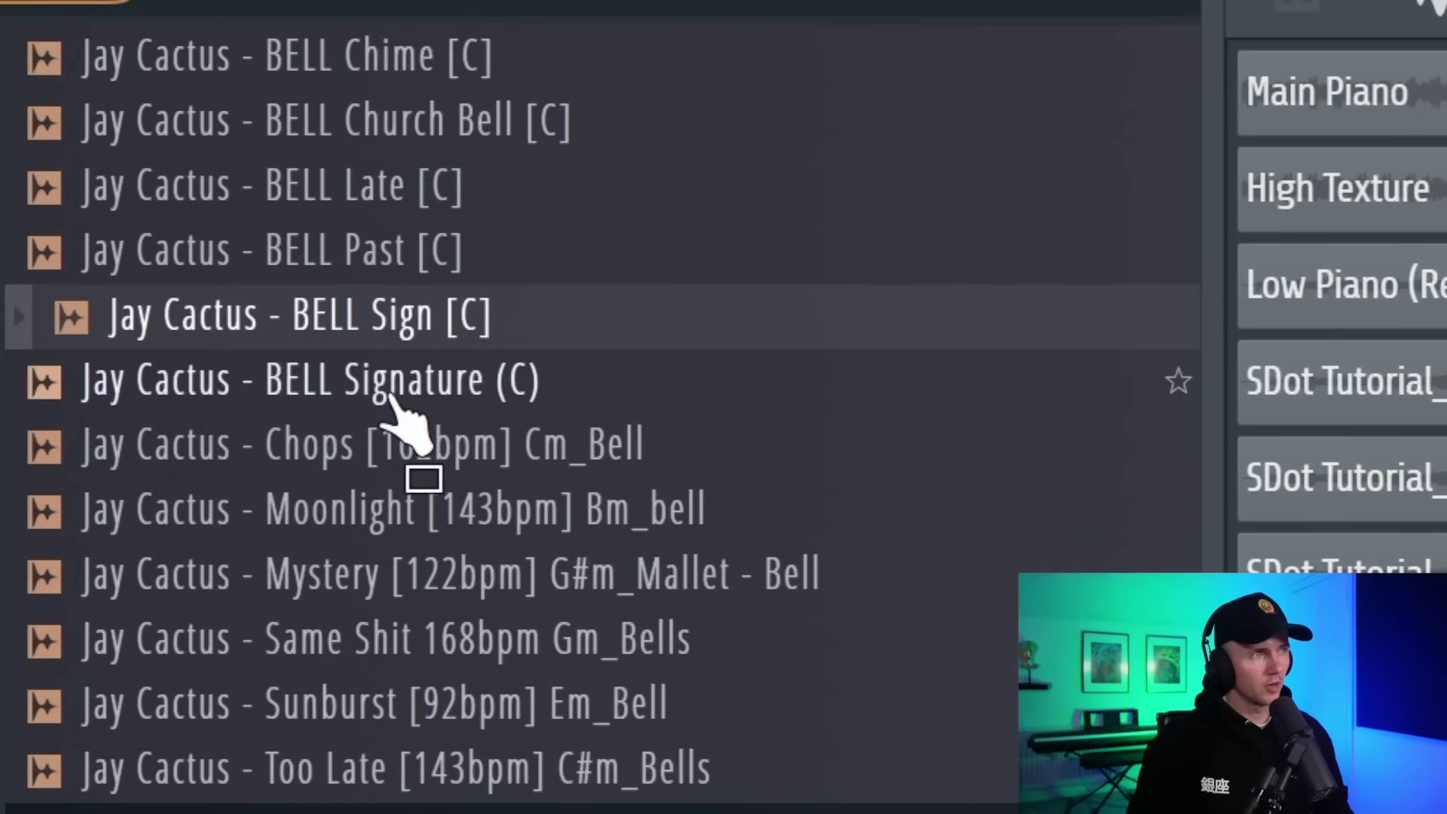
Place the BELL Signature (C) sample on Track 9 at bar 1 and chop it into short rhythmic slices with gaps
mouse_move(381, 386)
left_mouse_down()
mouse_move(878, 396)
mouse_move(509, 405)
left_mouse_up()
left_click_drag(509, 405, 509, 406)
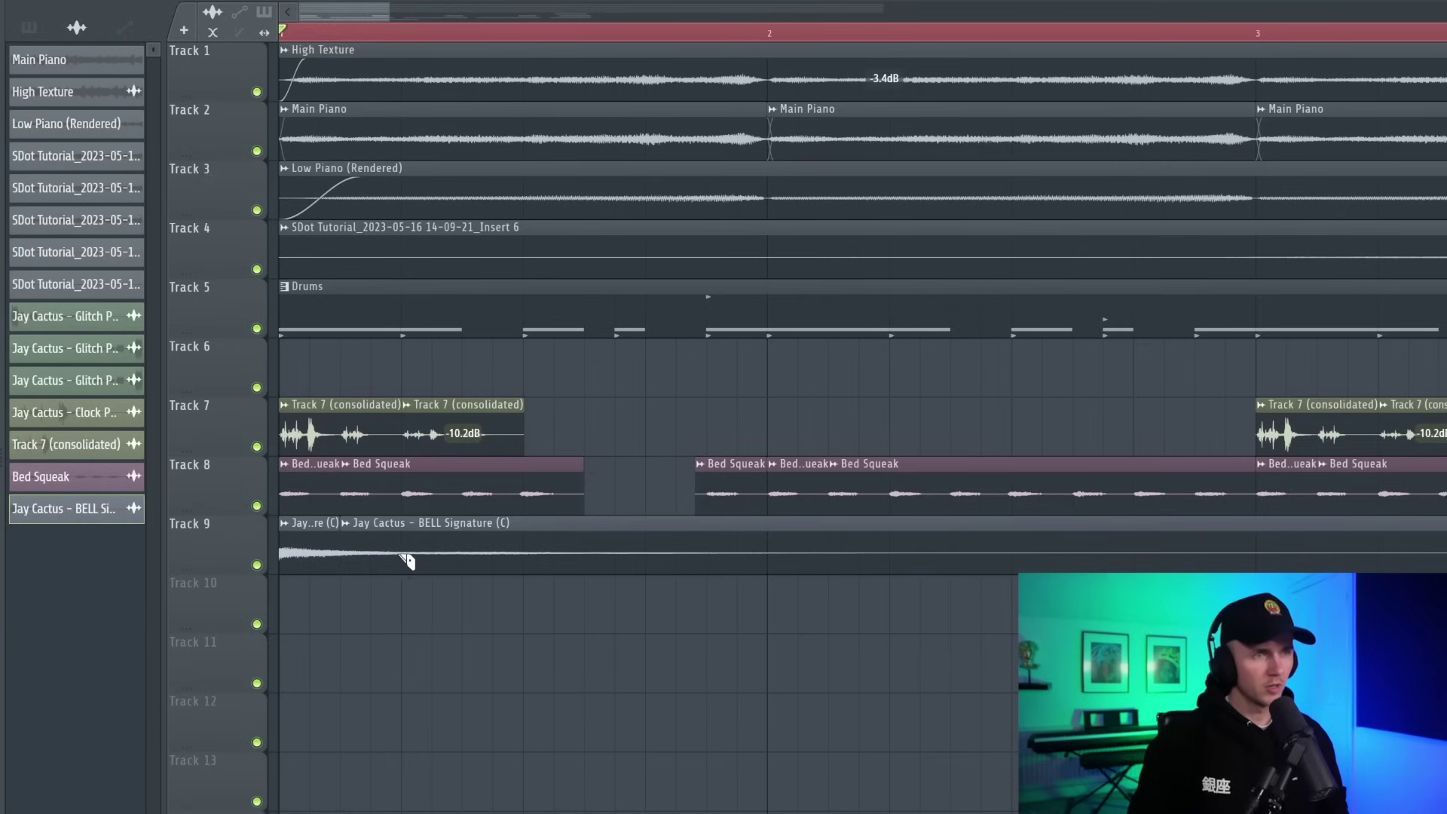
right_click(530, 559)
key("space")
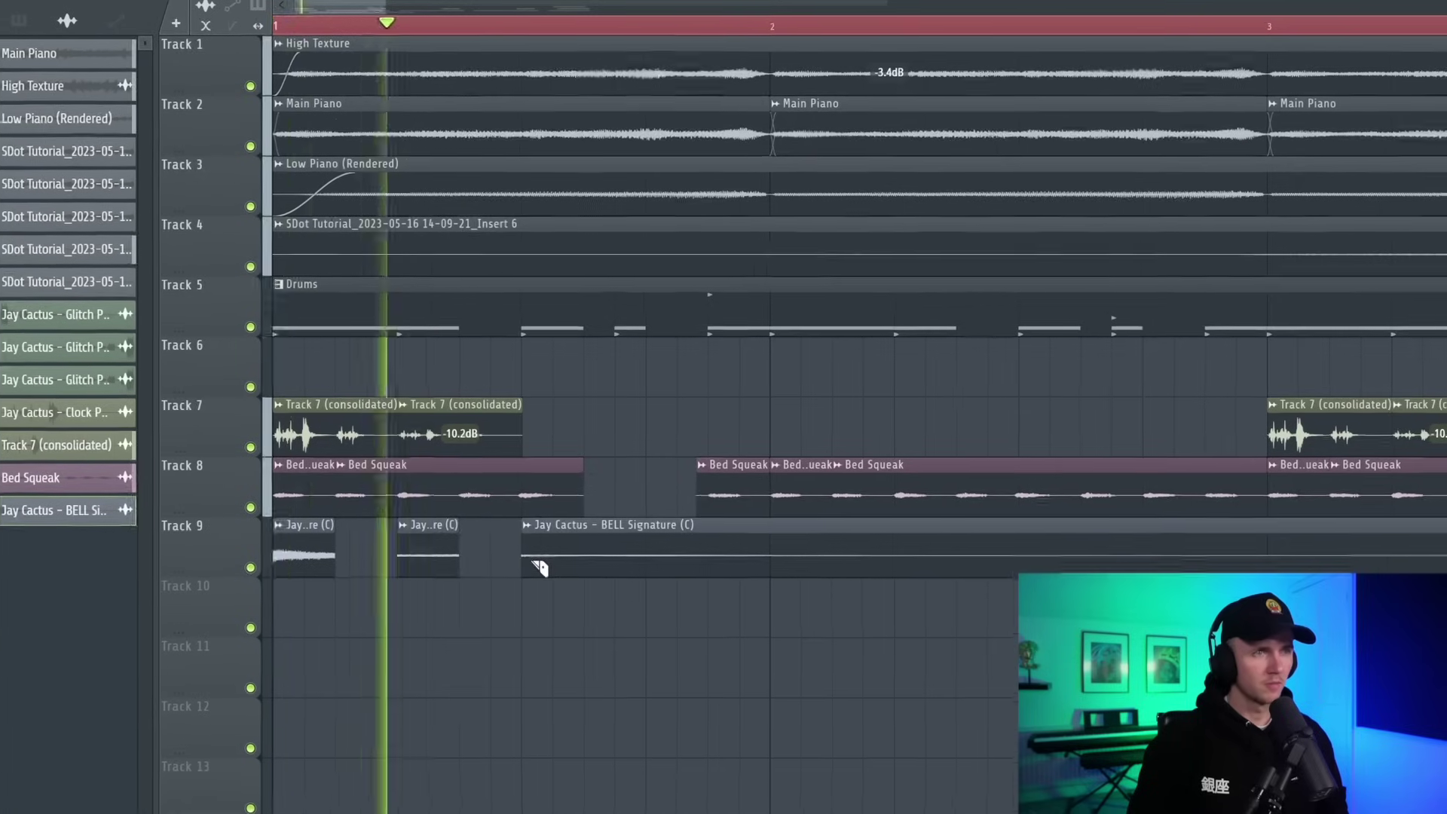
key("space")
key("space")
left_click(587, 556)
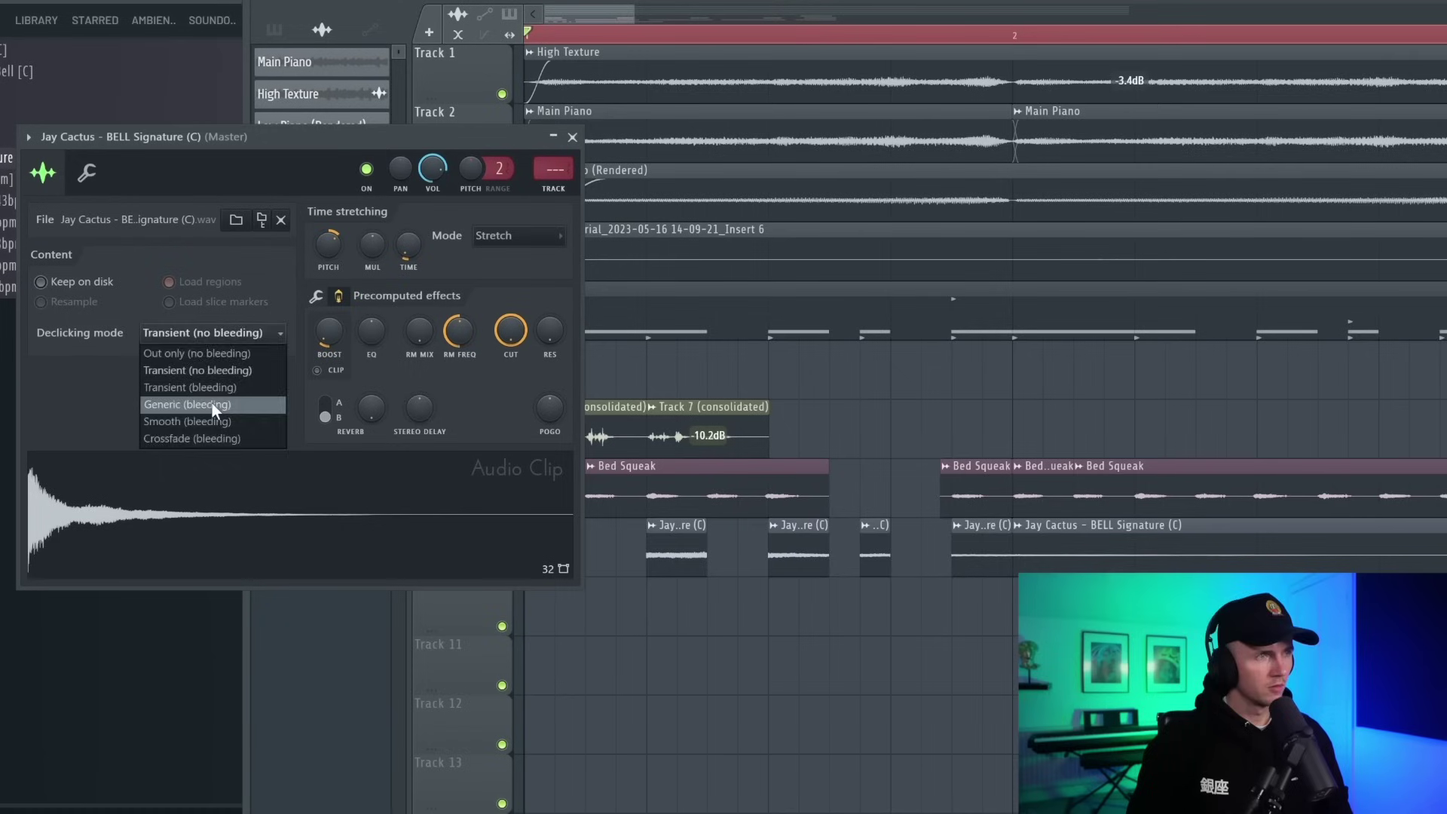
Set the BELL Signature clip's declicking mode to Generic (bleeding) and play back the chopped bell
left_click(211, 403)
key("space")
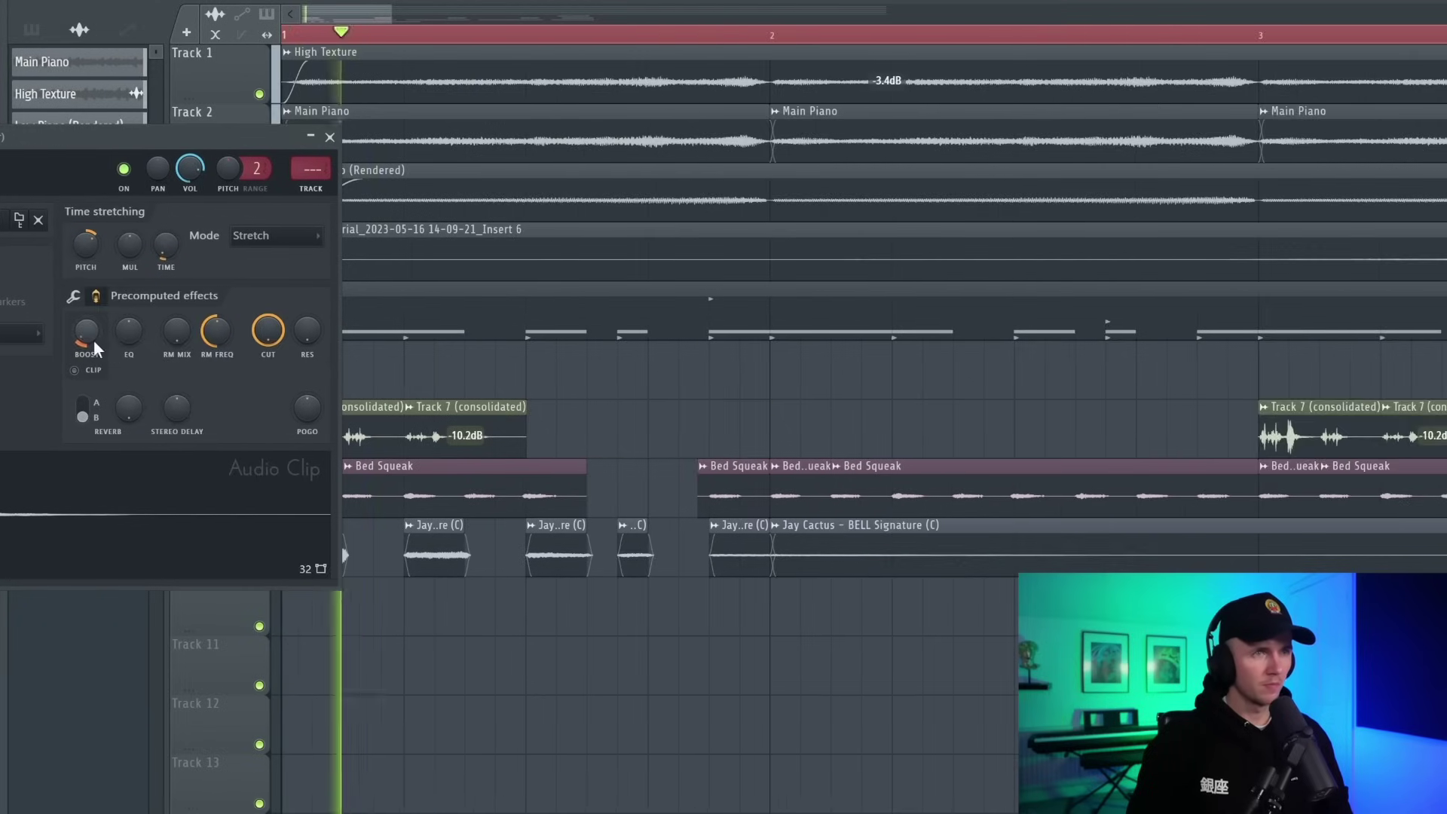
Adjust the ValhallaVintageVerb mix, decay and low cut on the BELL Signature mixer insert
left_click(334, 137)
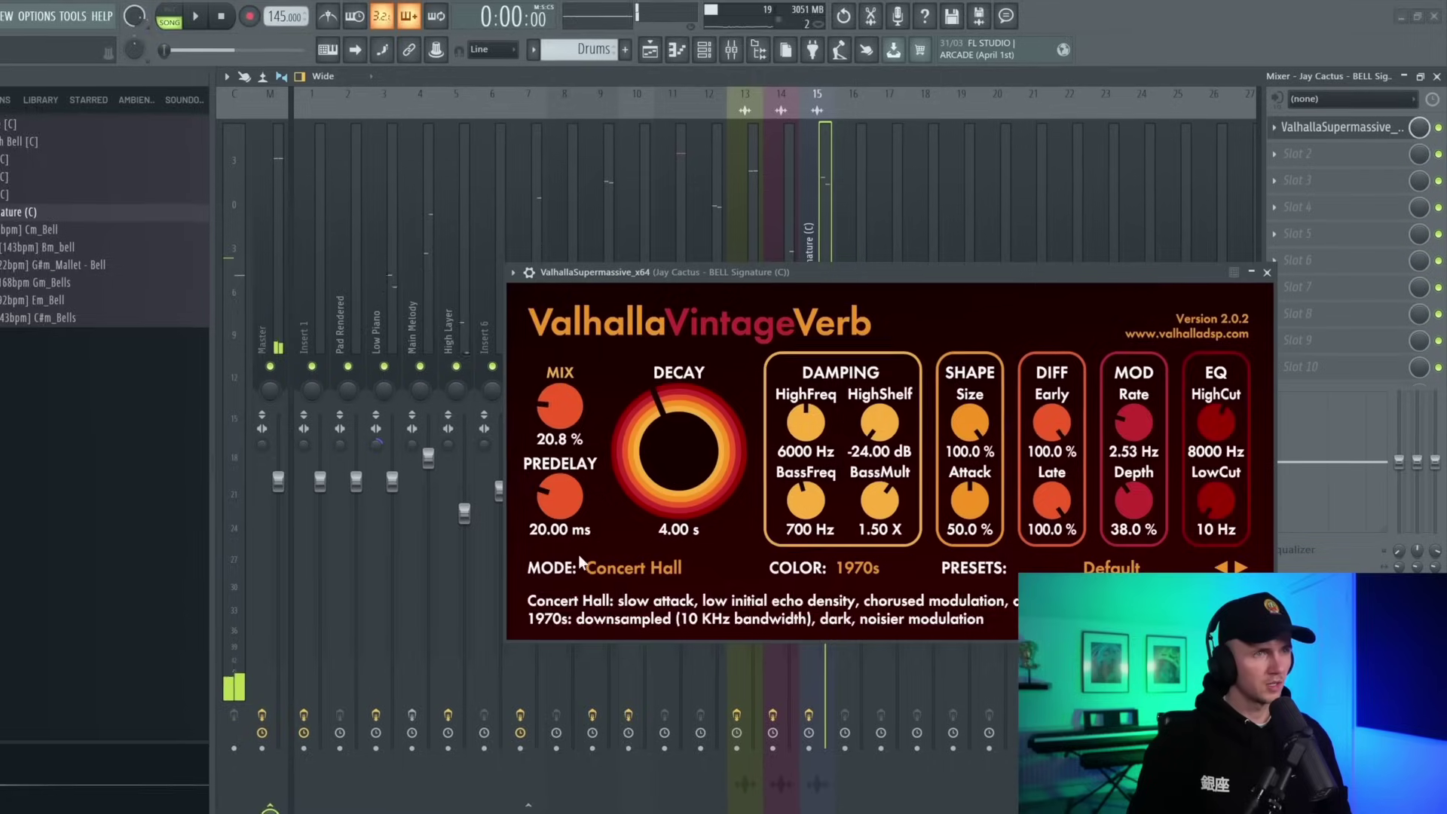
left_click_drag(550, 404, 549, 421)
left_click_drag(510, 494, 522, 556)
left_click_drag(1215, 501, 1219, 481)
left_click_drag(652, 414, 654, 432)
left_click_drag(470, 404, 512, 399)
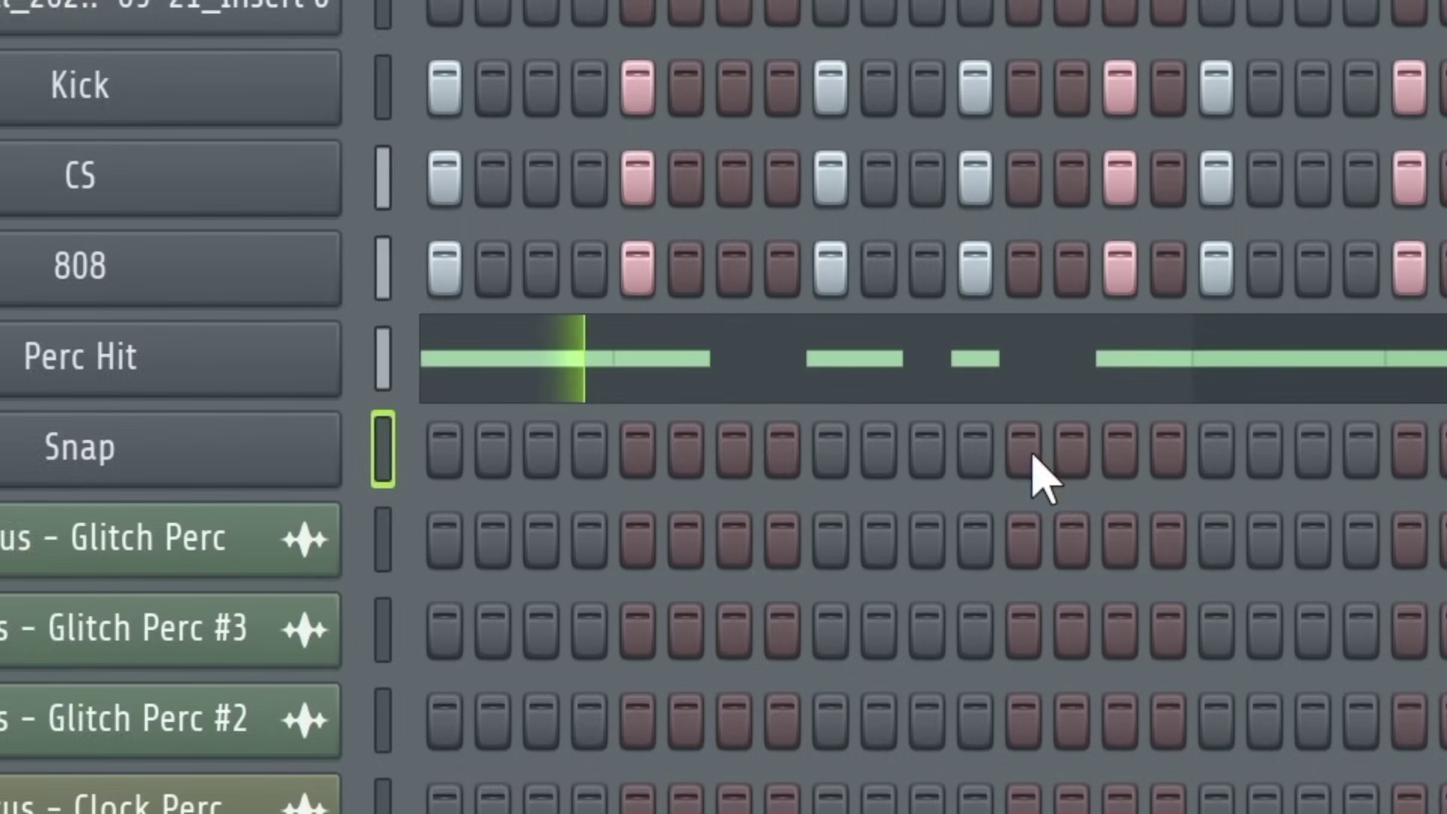
Program sparse snap hits across the Snap channel's steps in the Drums pattern
left_click(1026, 450)
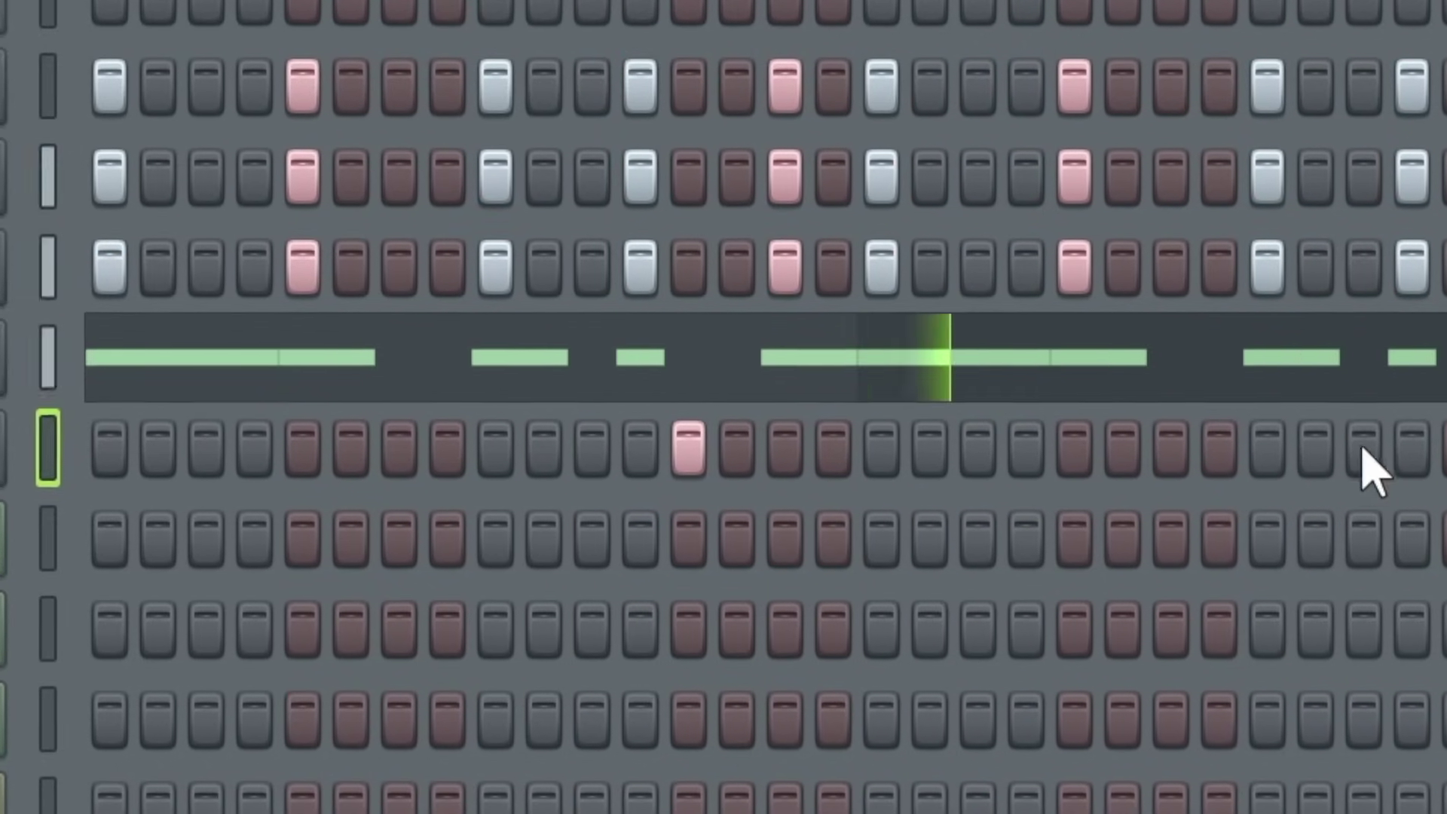
left_click(1365, 452)
left_click(1319, 451)
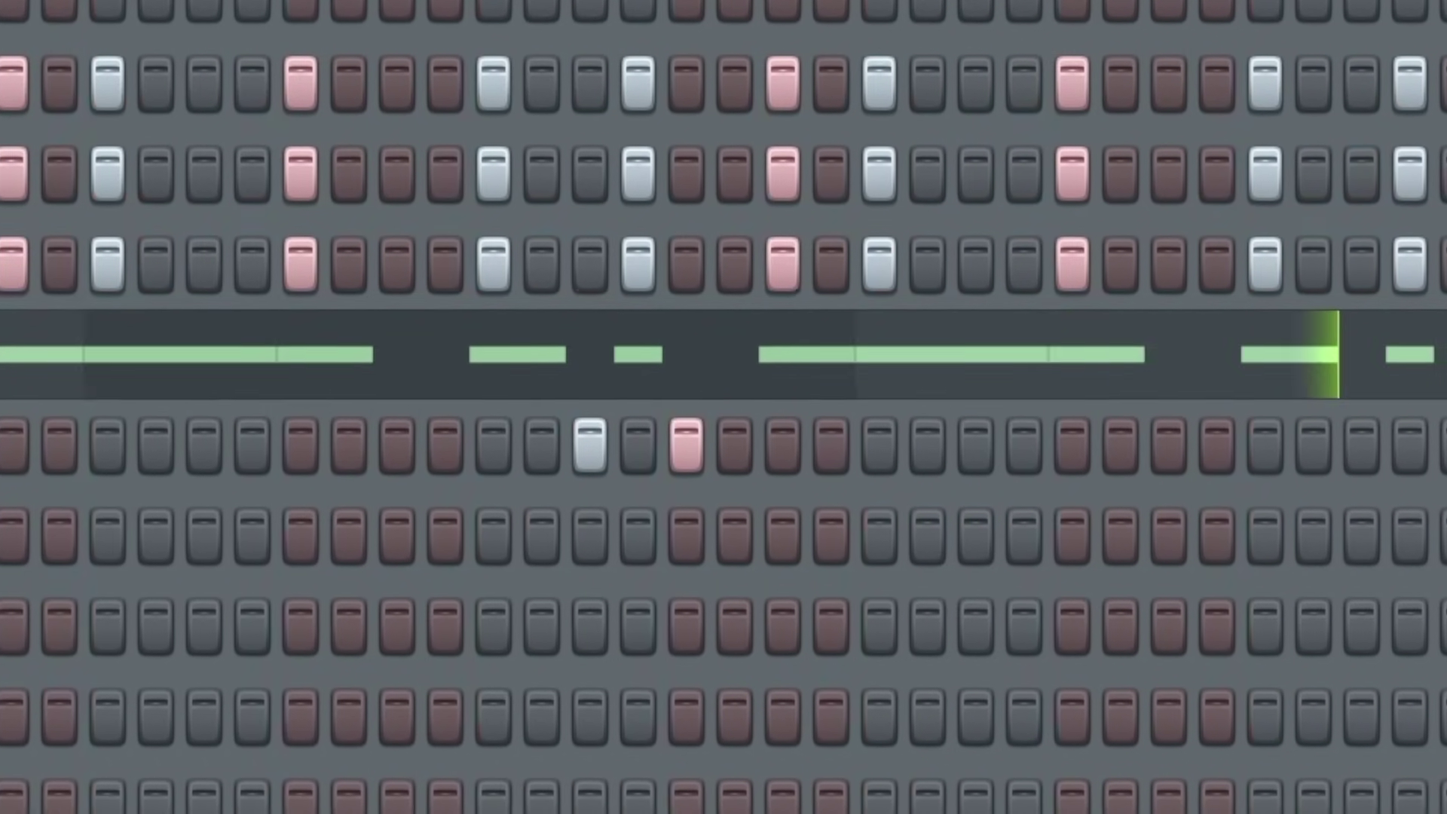
left_click(1307, 444)
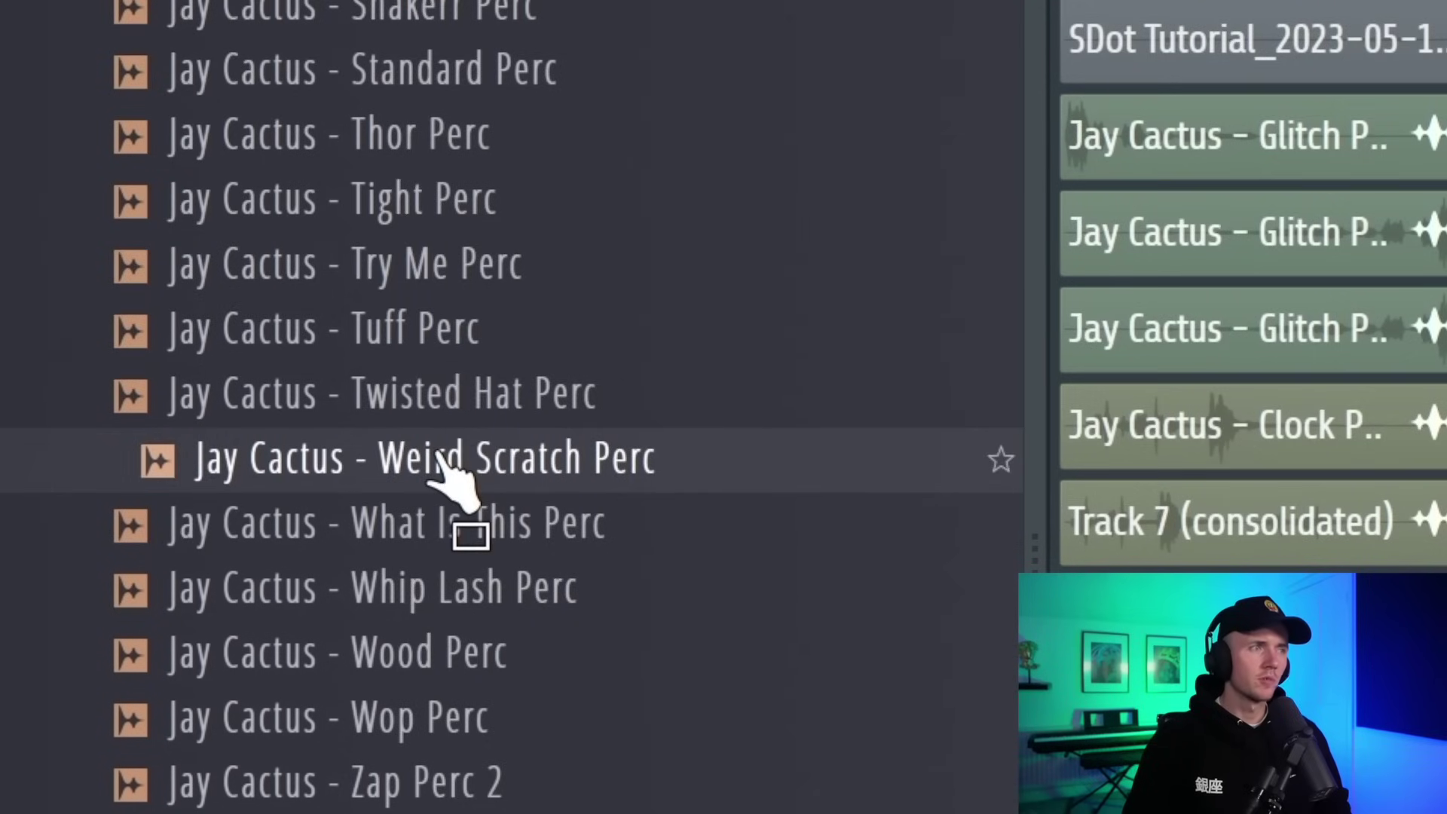
Place the Weird Scratch Perc sample on Track 10 at its embedded 140 BPM tempo, and position Shots Perc Fill on Track 12 near bar 9
left_click_drag(452, 489, 663, 452)
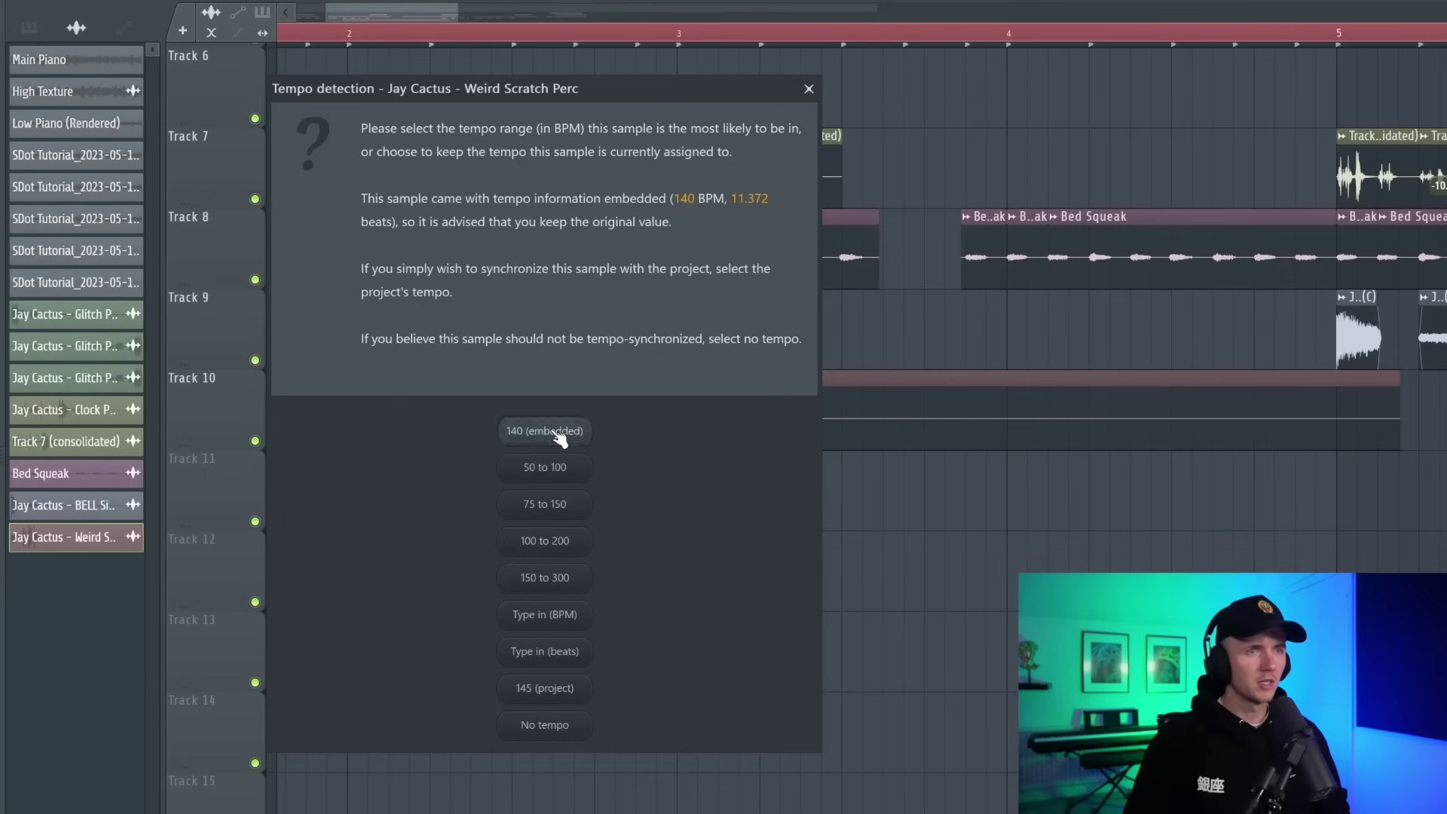
left_click(557, 435)
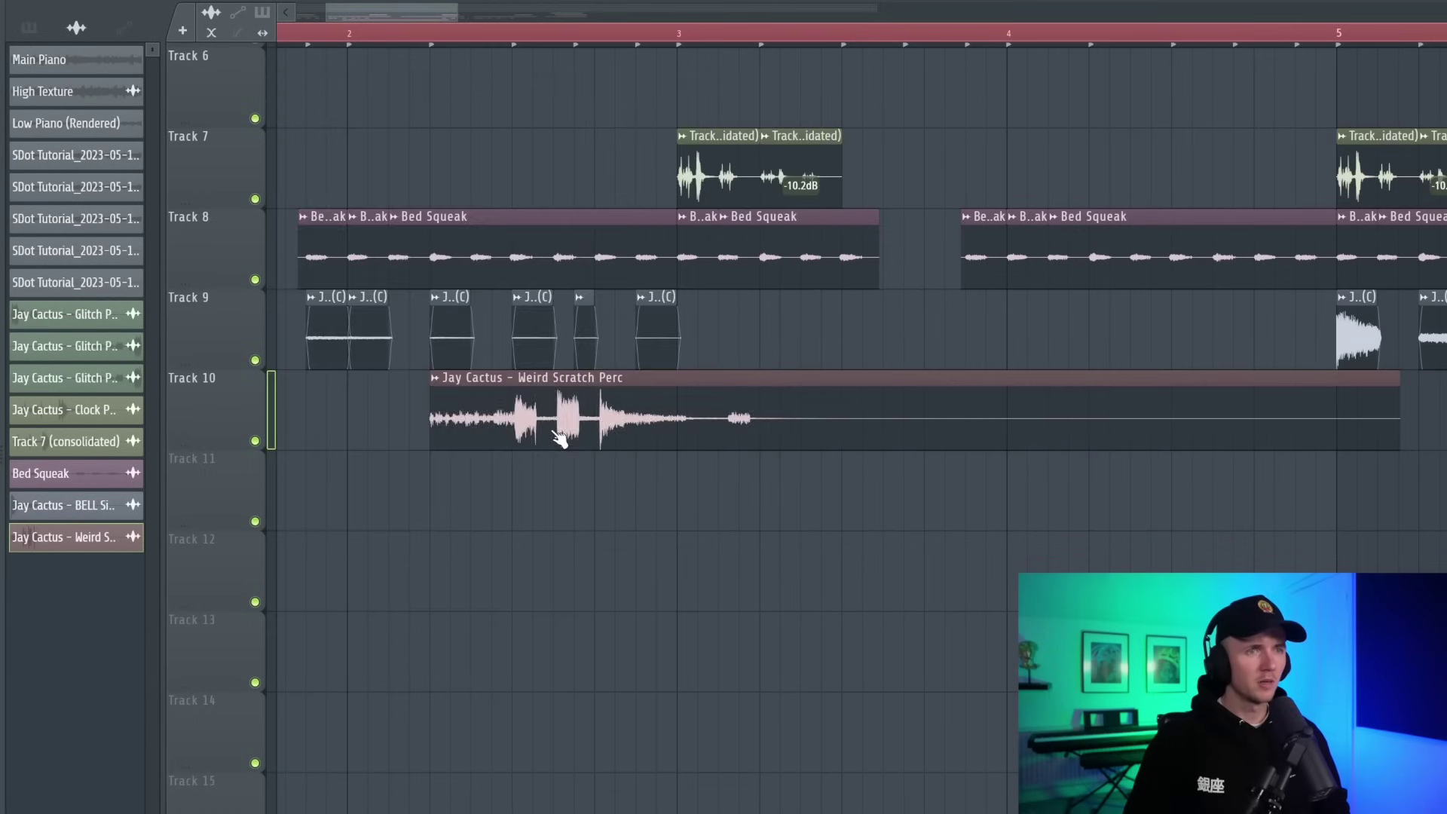
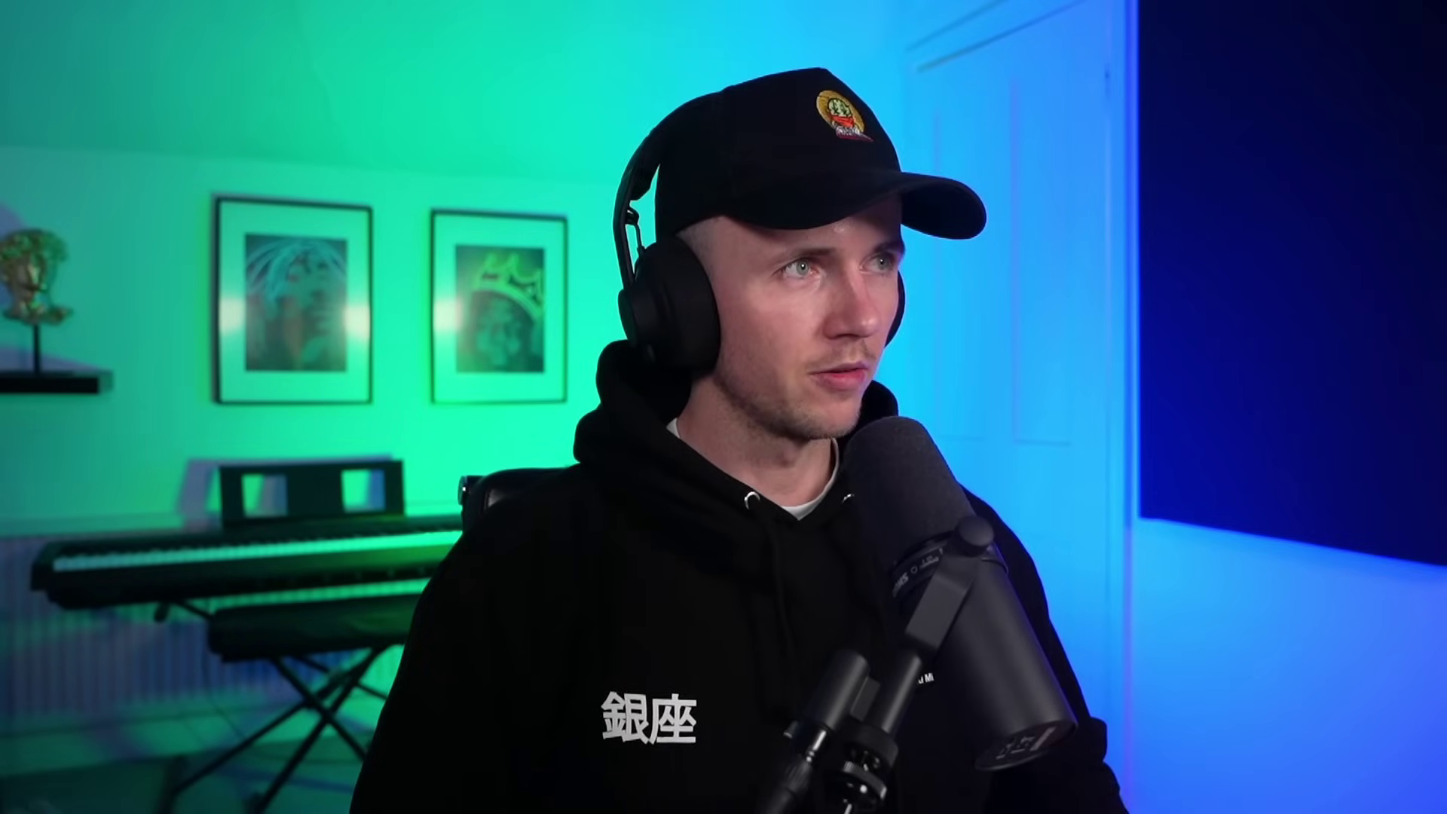
left_click_drag(484, 394, 302, 539)
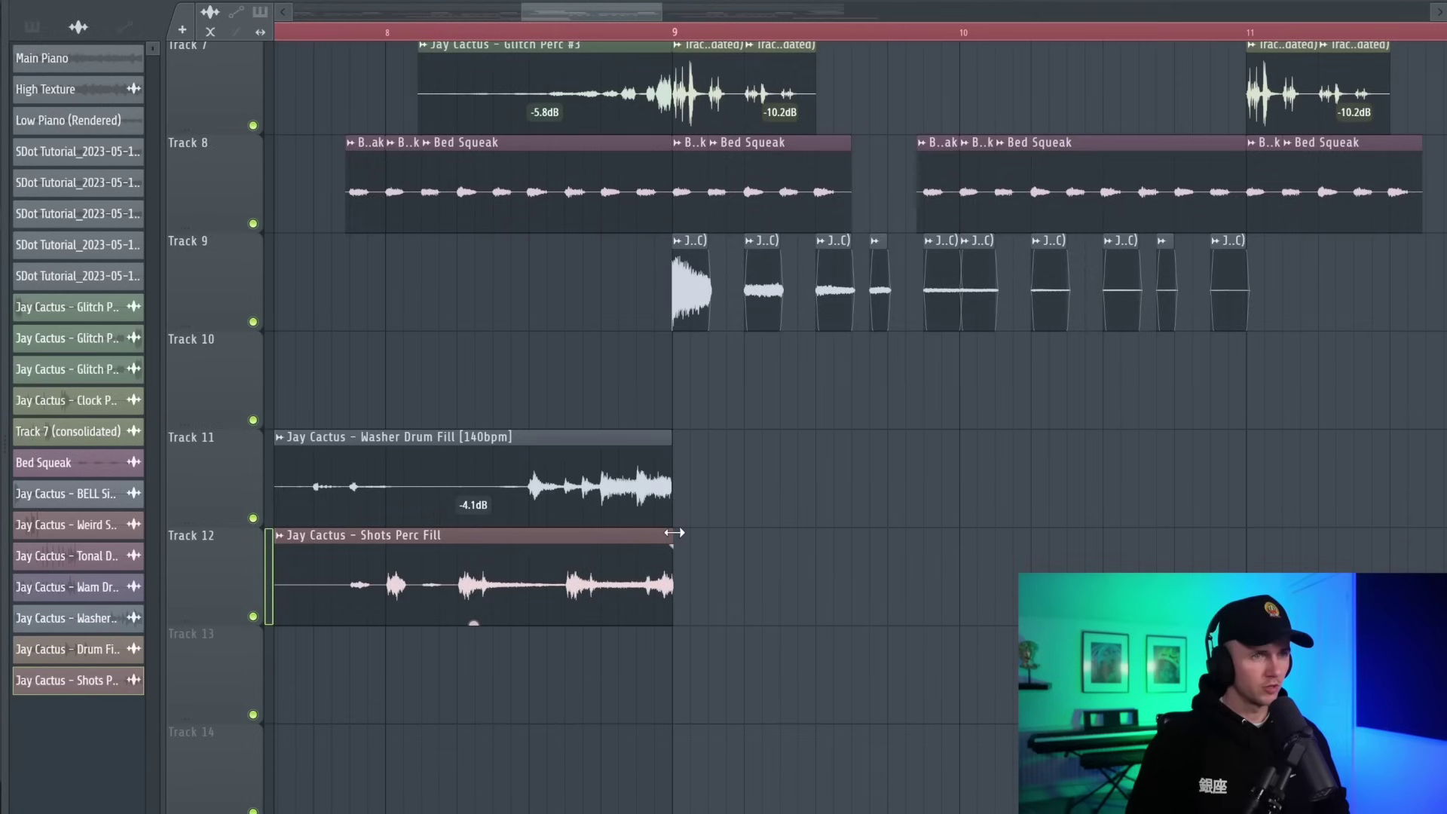
left_click_drag(459, 581, 762, 593)
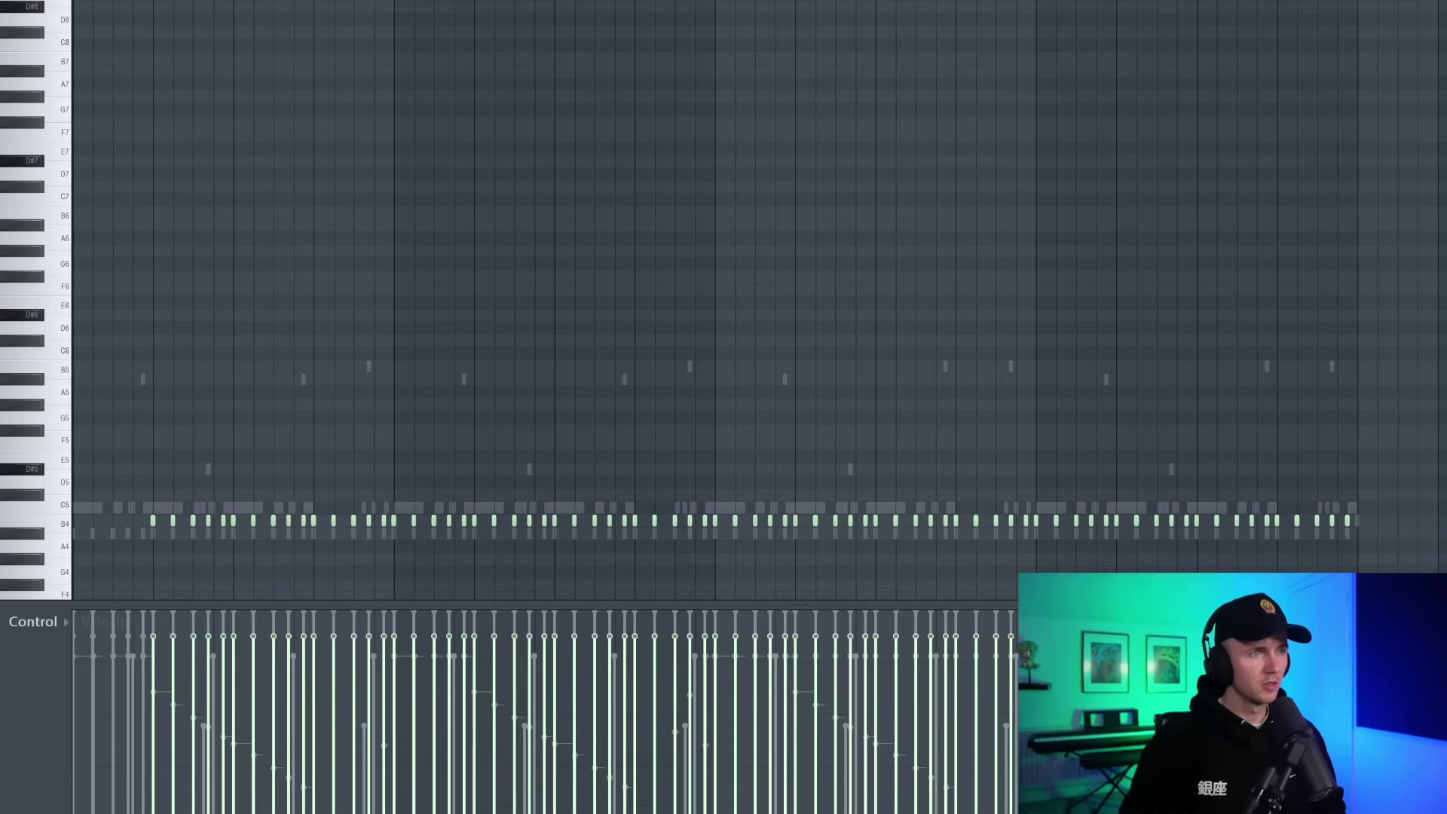
Split the Drums pattern by channel and lay the separate drum patterns out on their own playlist tracks
key("space")
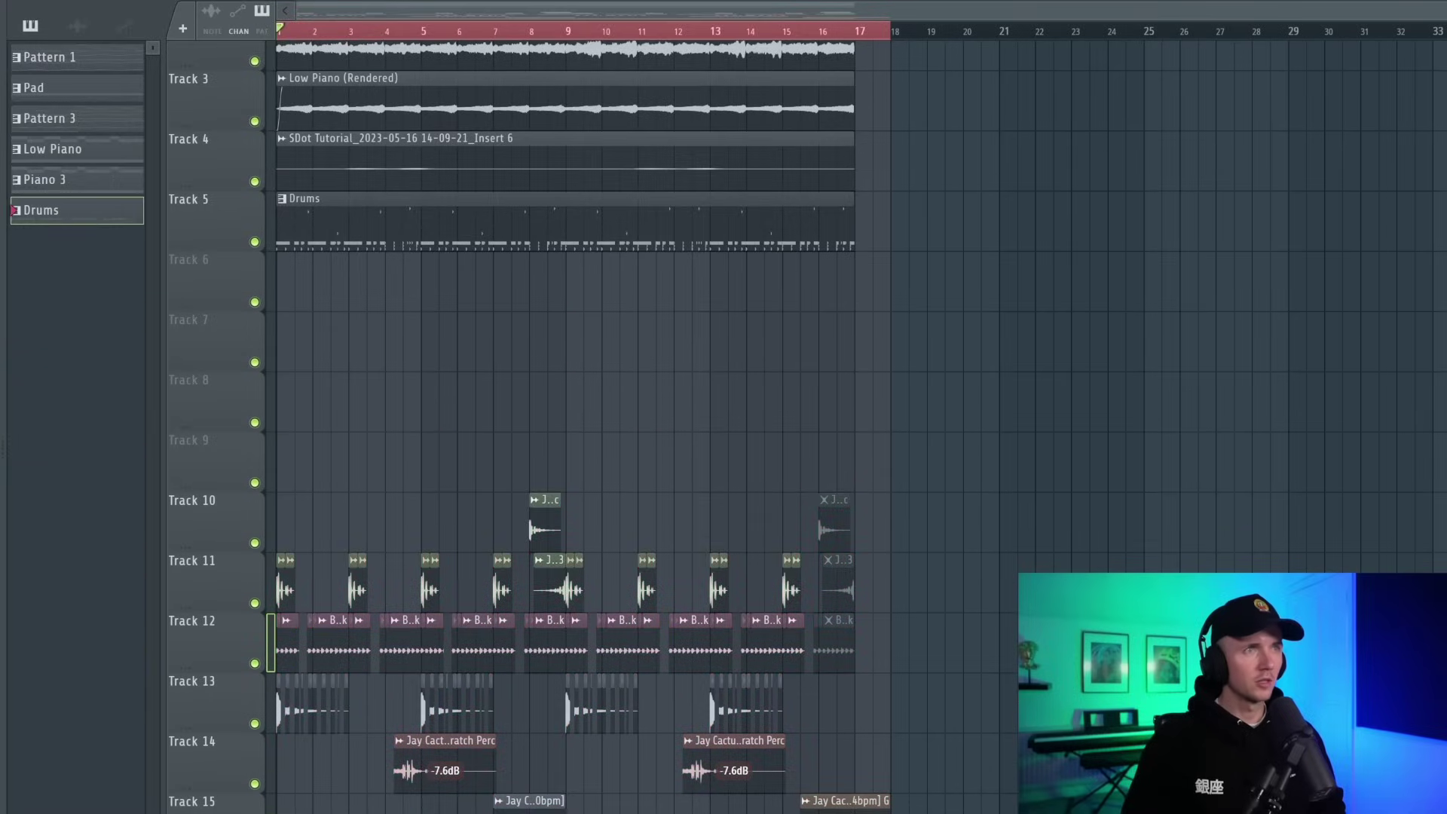
left_click(391, 1)
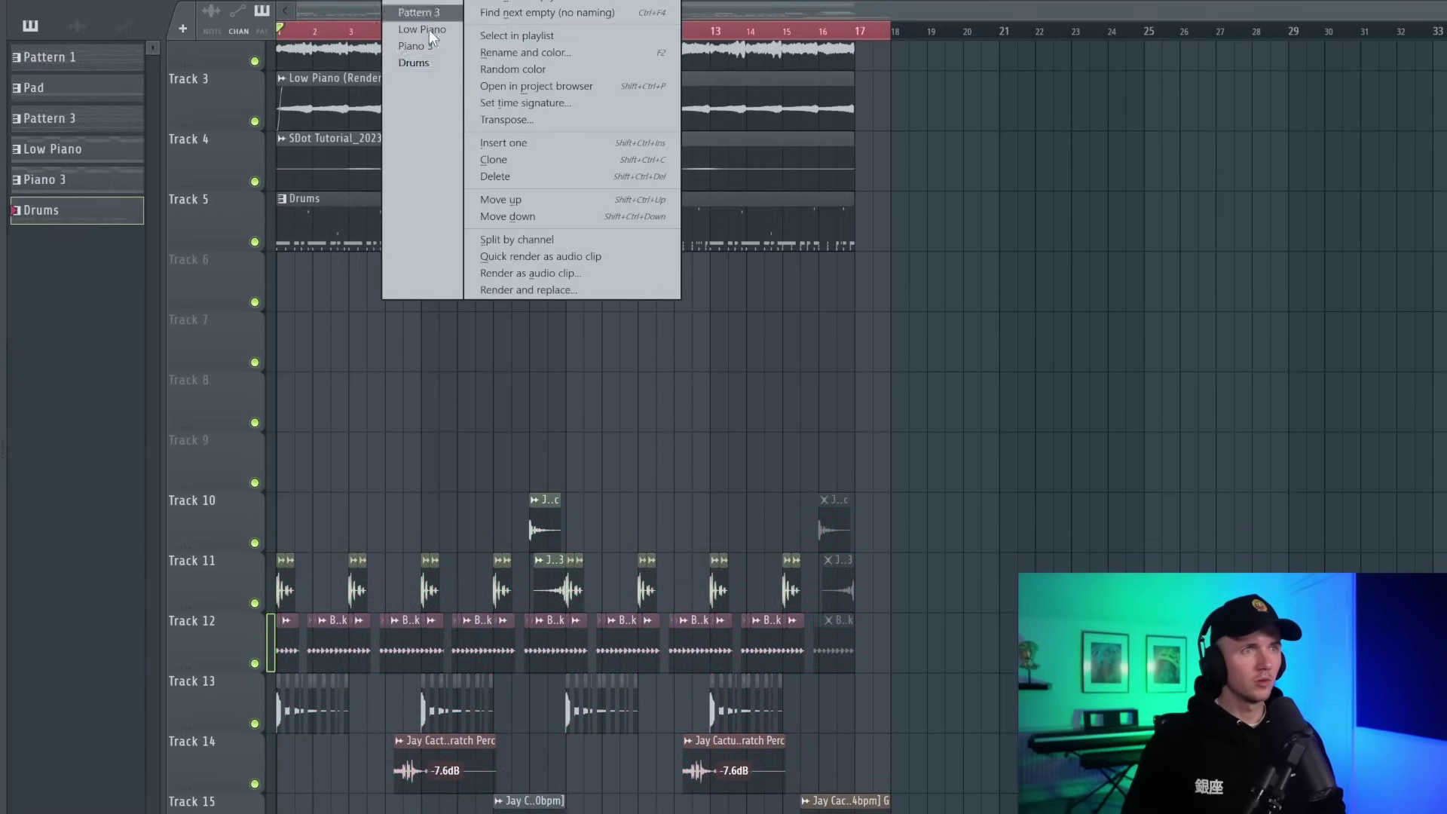
left_click(535, 241)
left_click_drag(60, 211, 304, 150)
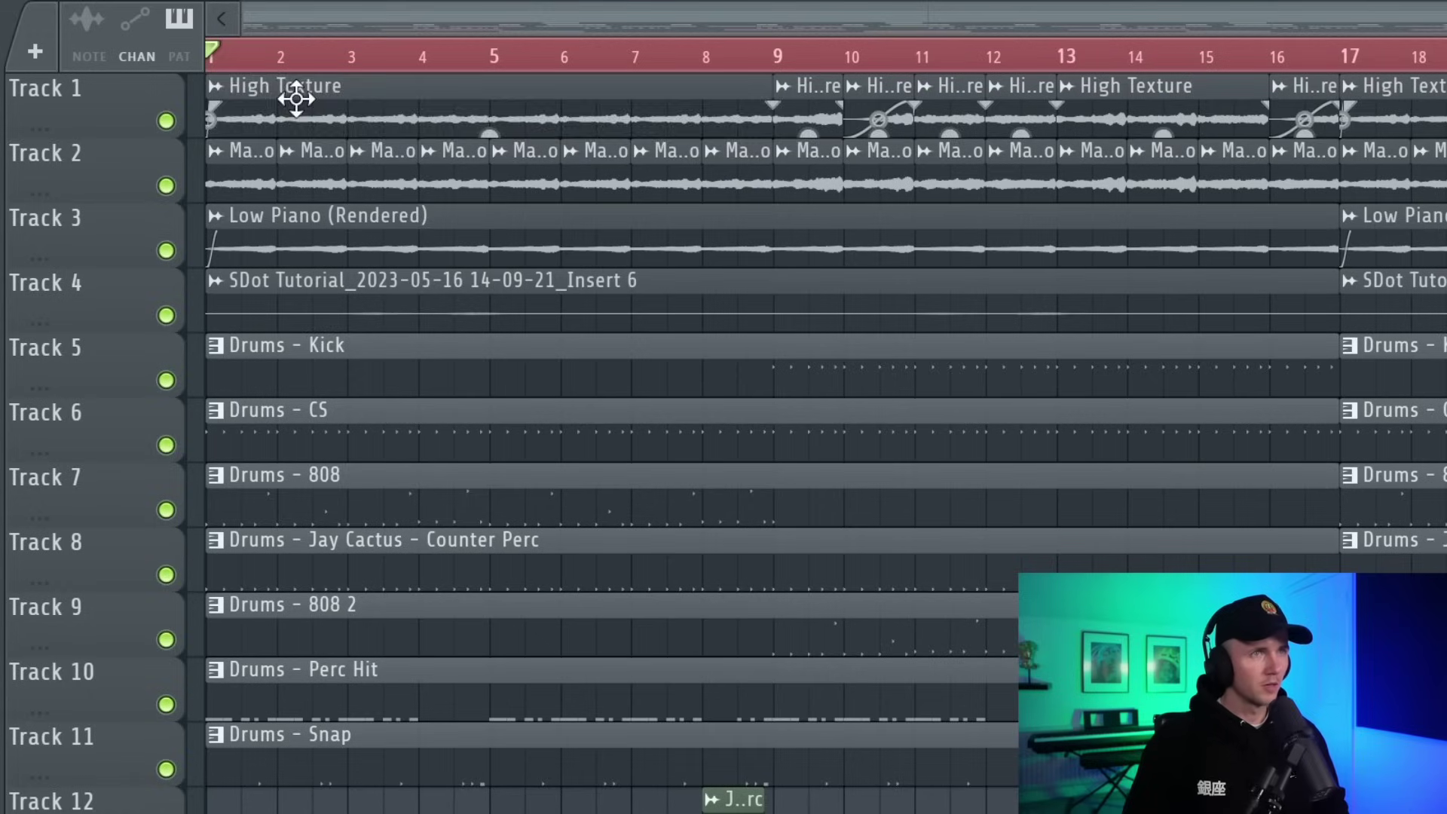
Remove the opening High Texture and SDot Tutorial clips, and trim the drum patterns on Tracks 5 to 11 to start at bar 5
right_click(297, 100)
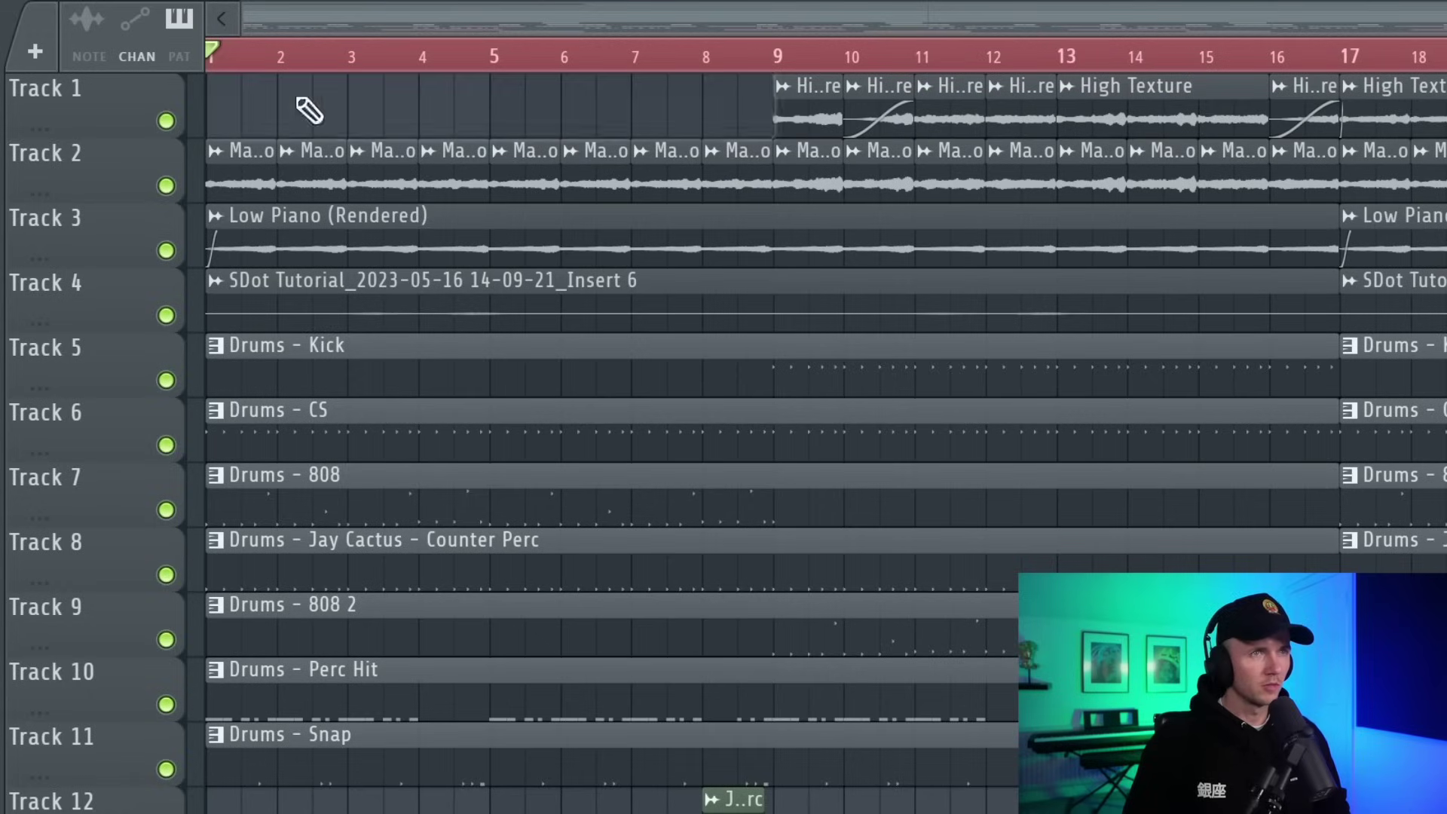
right_click(443, 309)
left_click_drag(941, 450, 1153, 453)
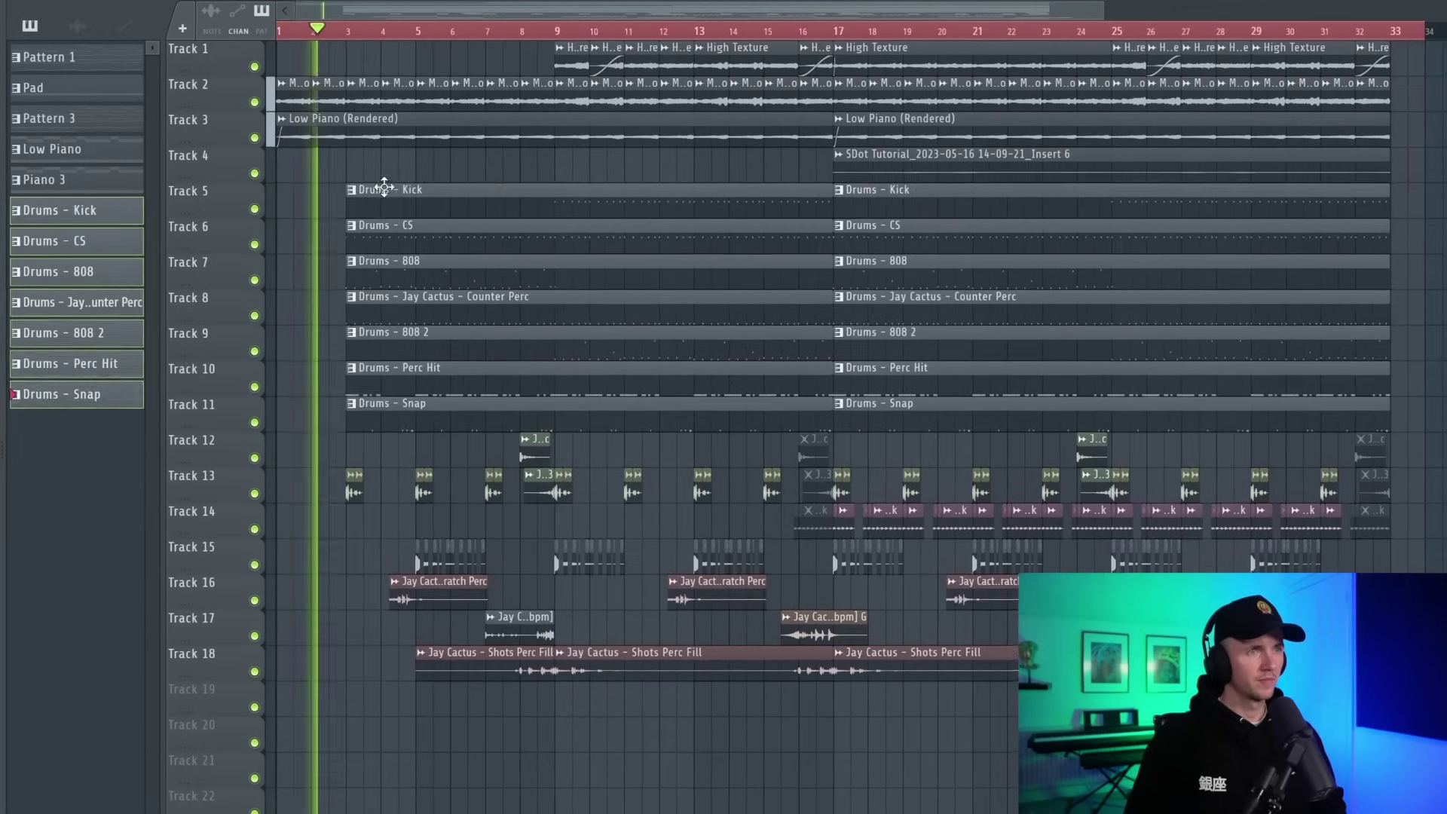
mouse_move(388, 183)
left_mouse_down()
mouse_move(426, 347)
mouse_move(410, 446)
left_mouse_up()
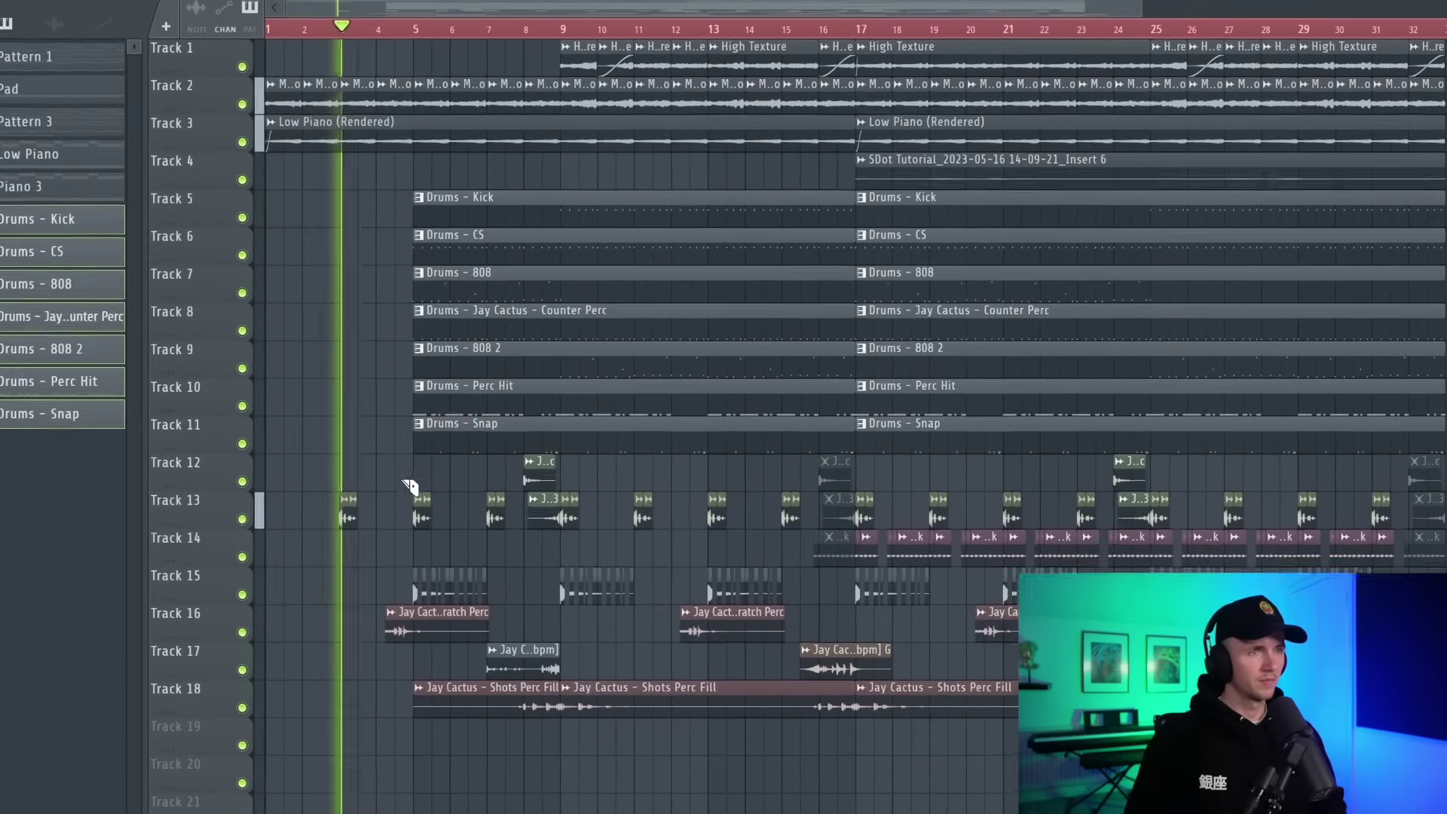
Delete the Track 13 percussion clips at bar 3 and the Weird Scratch Perc clip starting in bar 4
key("p")
right_click(350, 501)
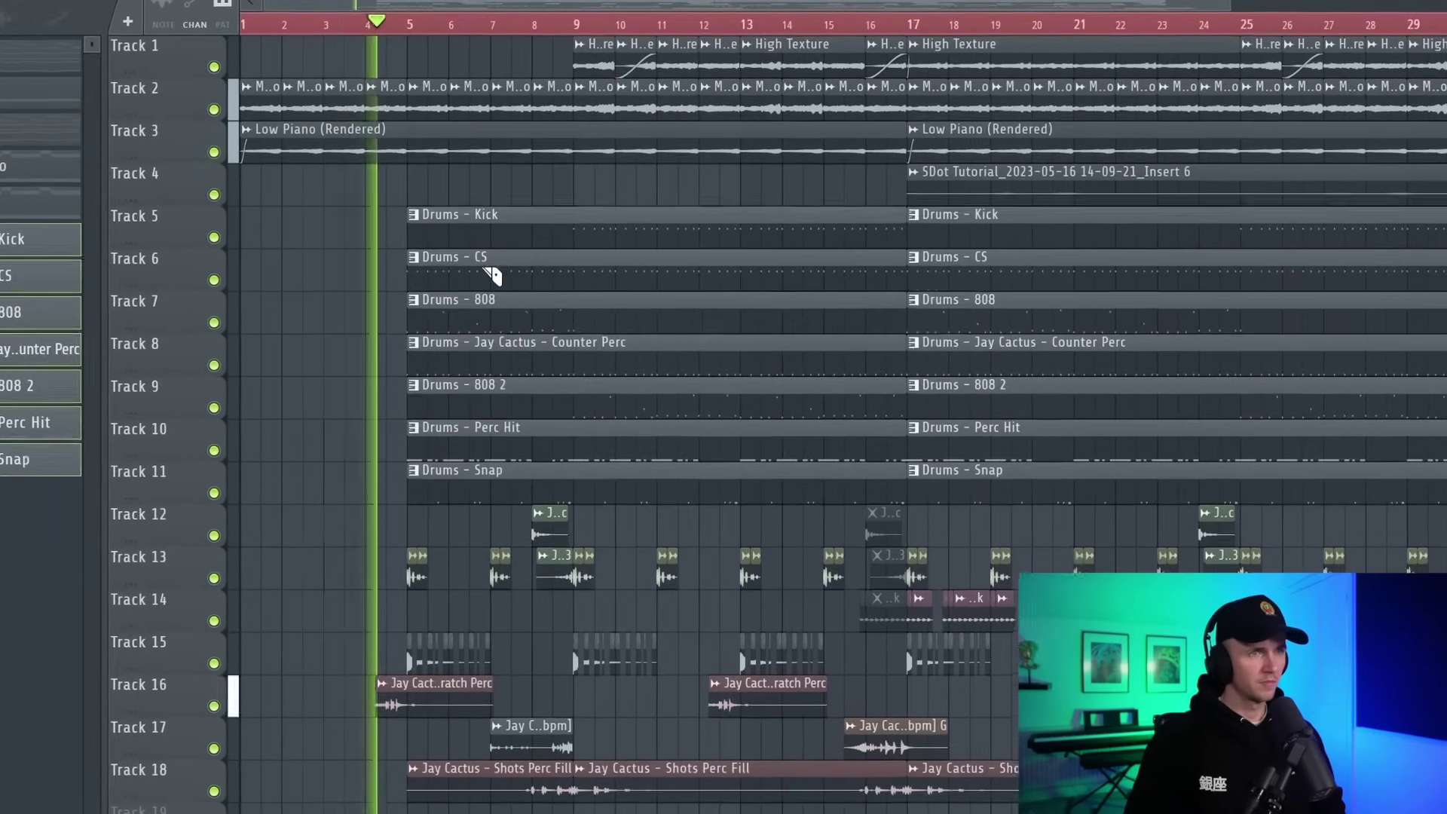
right_click(415, 742)
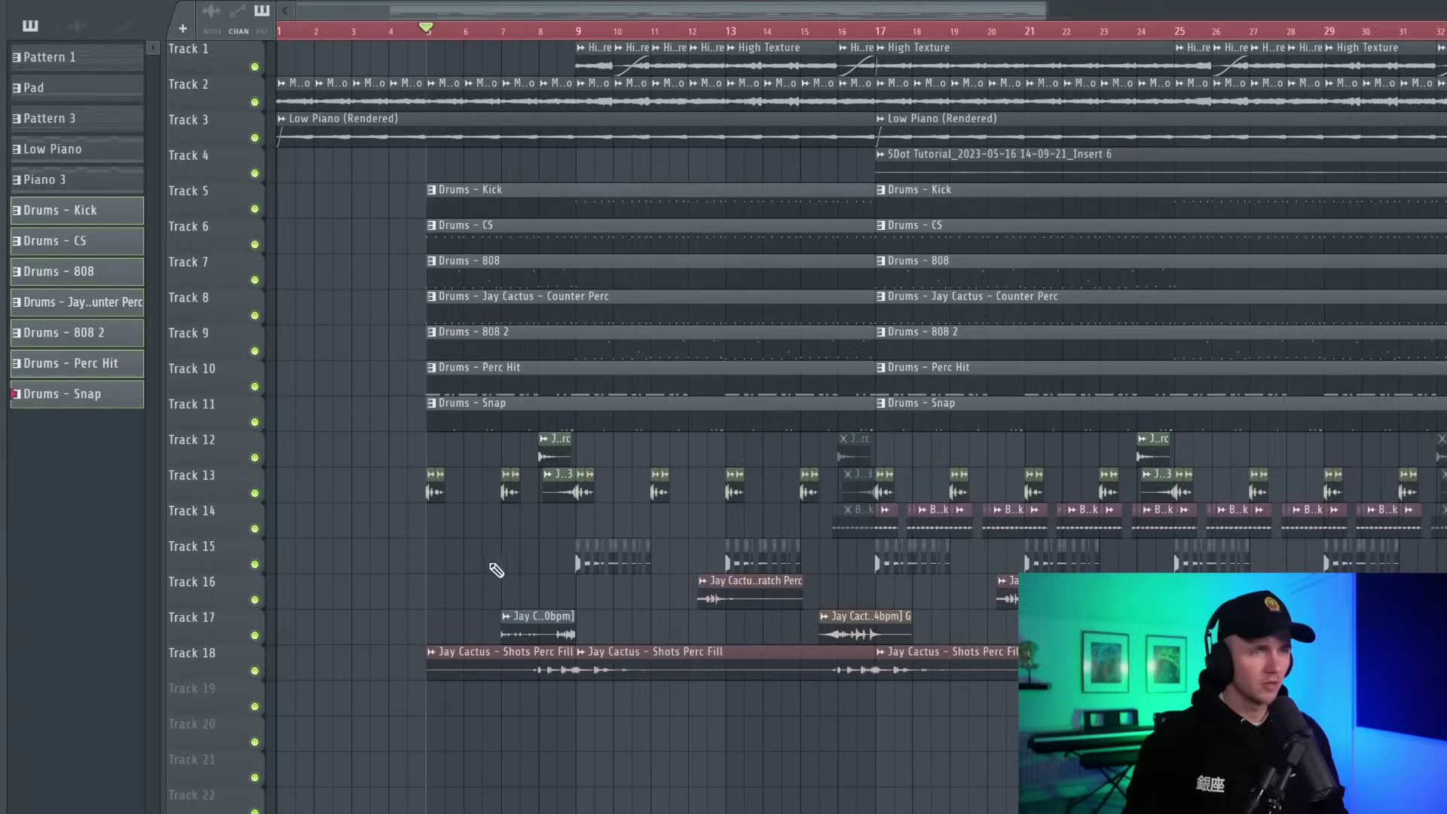
Delete the Drums - CS clip on Track 6 and the Counter Perc clip on Track 8 from the section starting at bar 5
scroll(433, 556, "up", 3)
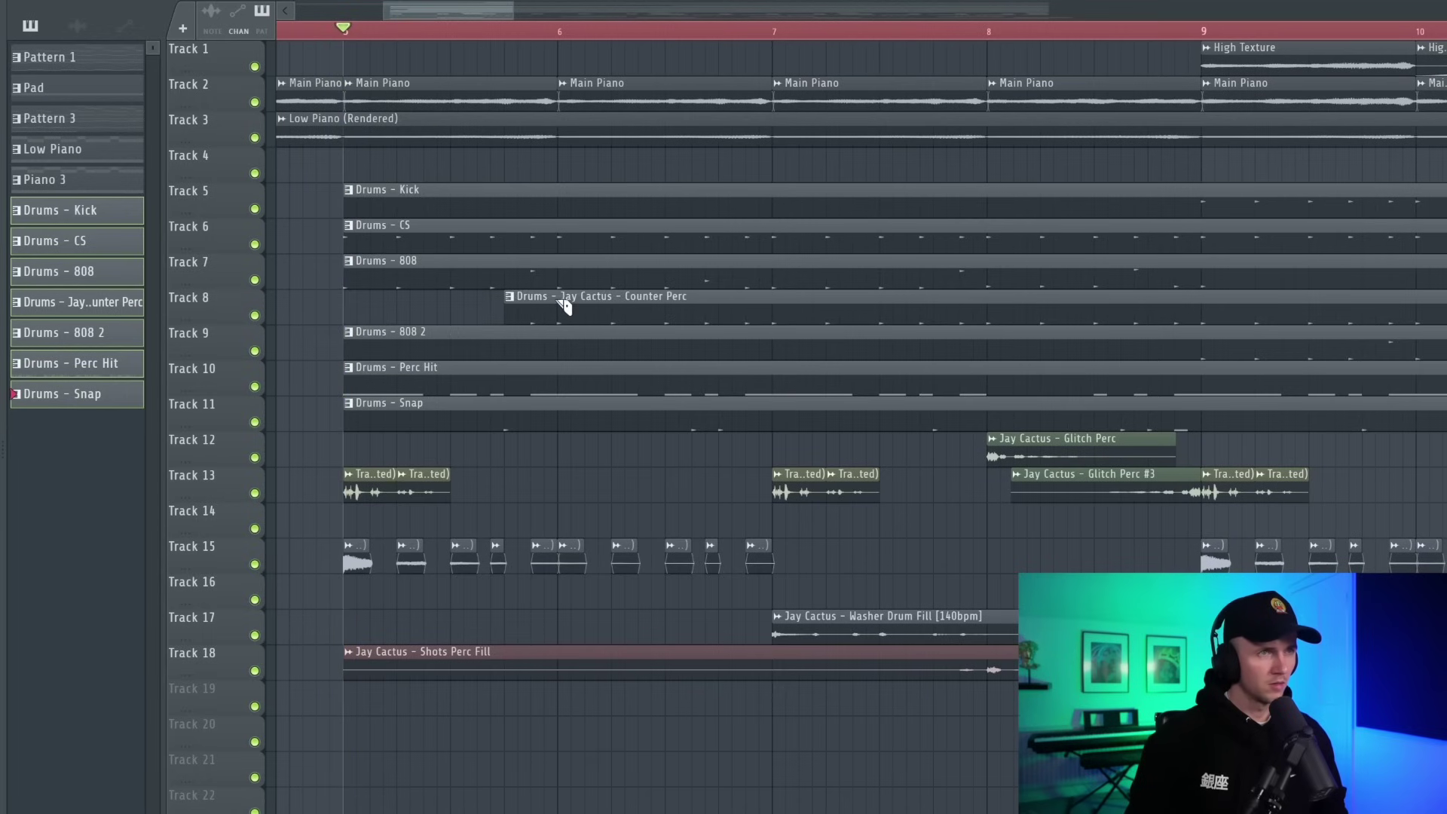
left_click_drag(569, 229, 568, 240)
key("space")
key("p")
right_click(577, 238)
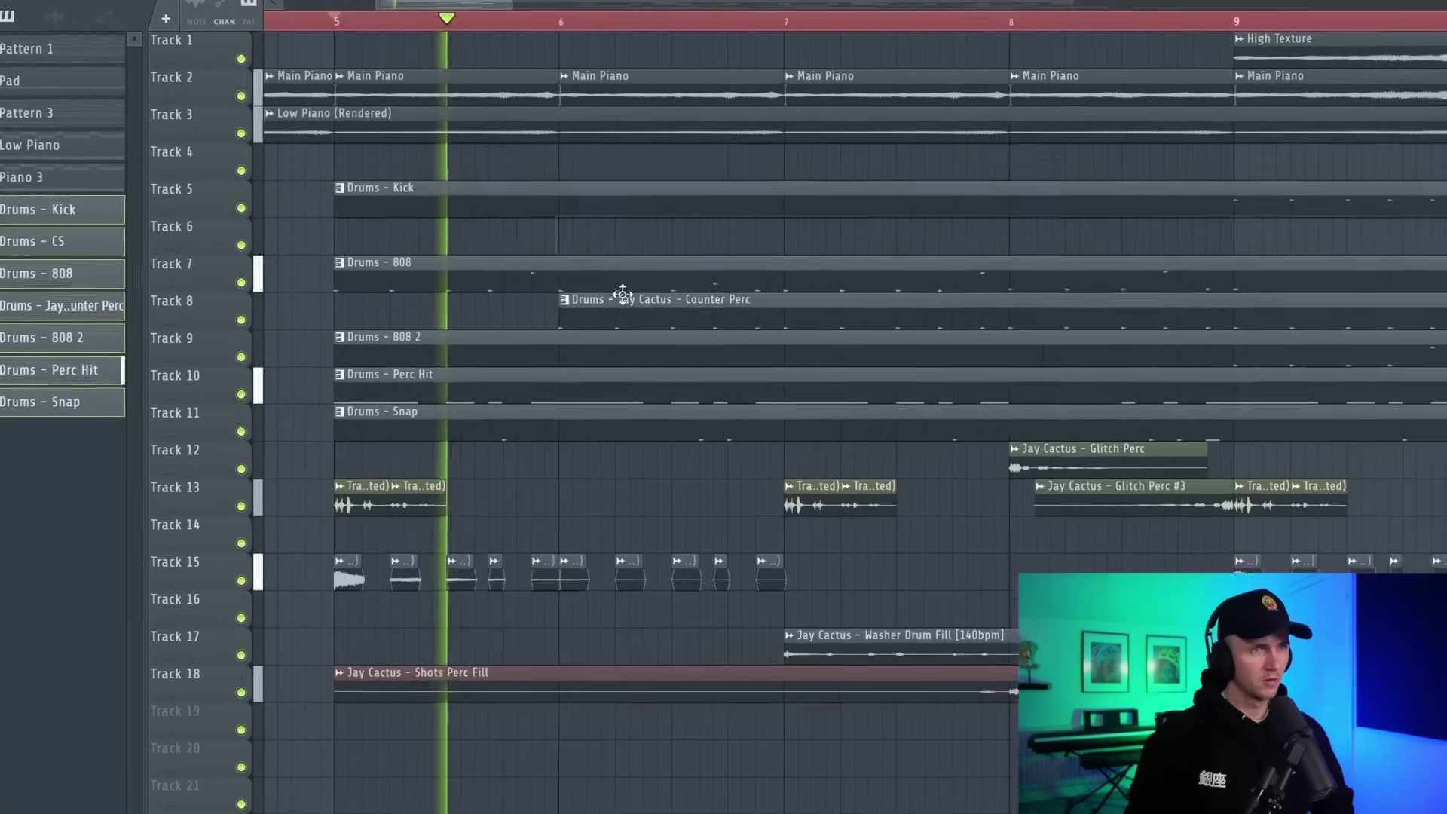
right_click(616, 299)
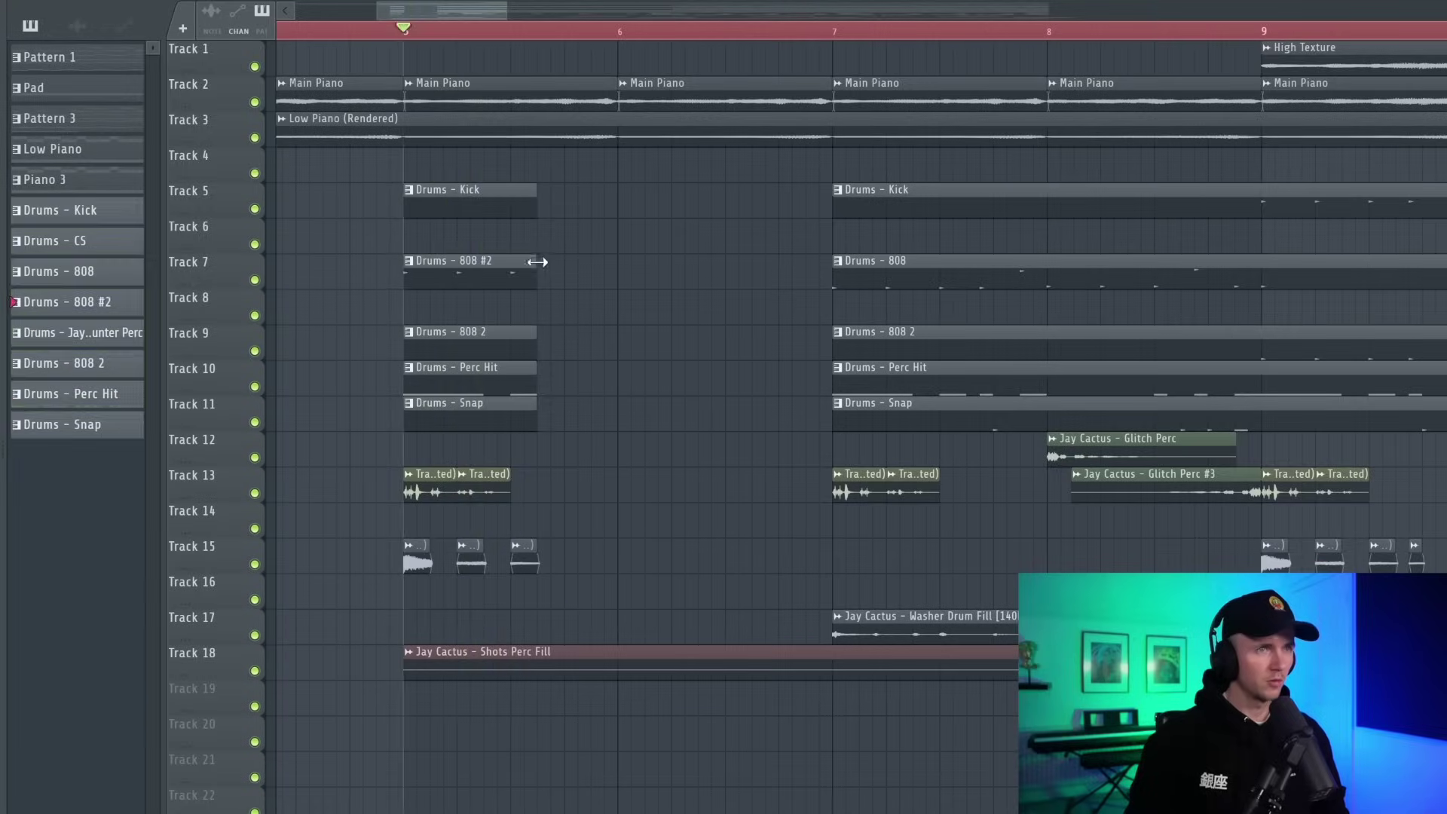
Add a third note at the end of the Drums - 808 #2 pattern, matching the pitch of the existing notes
double_click(538, 261)
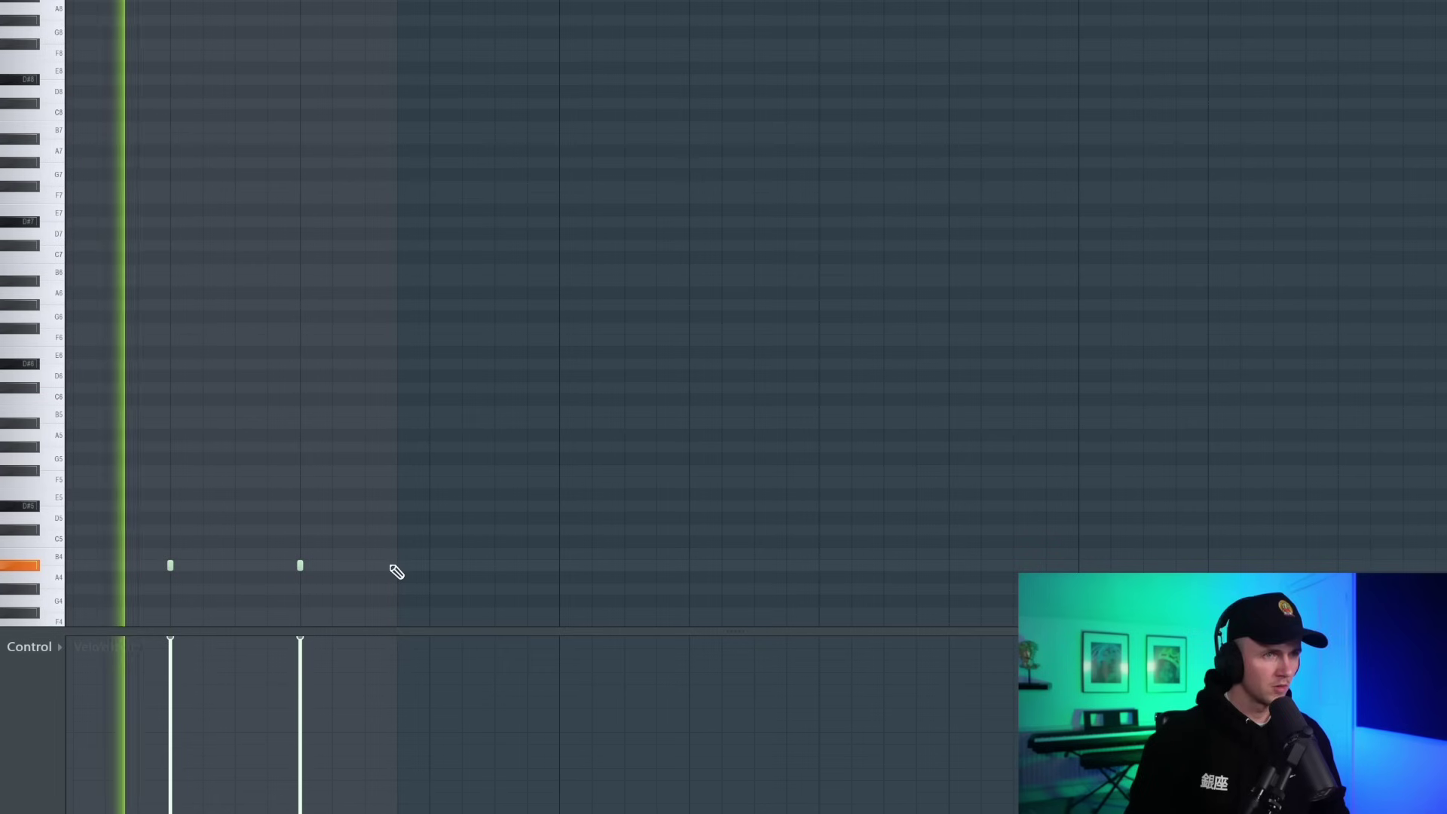
left_click(397, 566)
key("space")
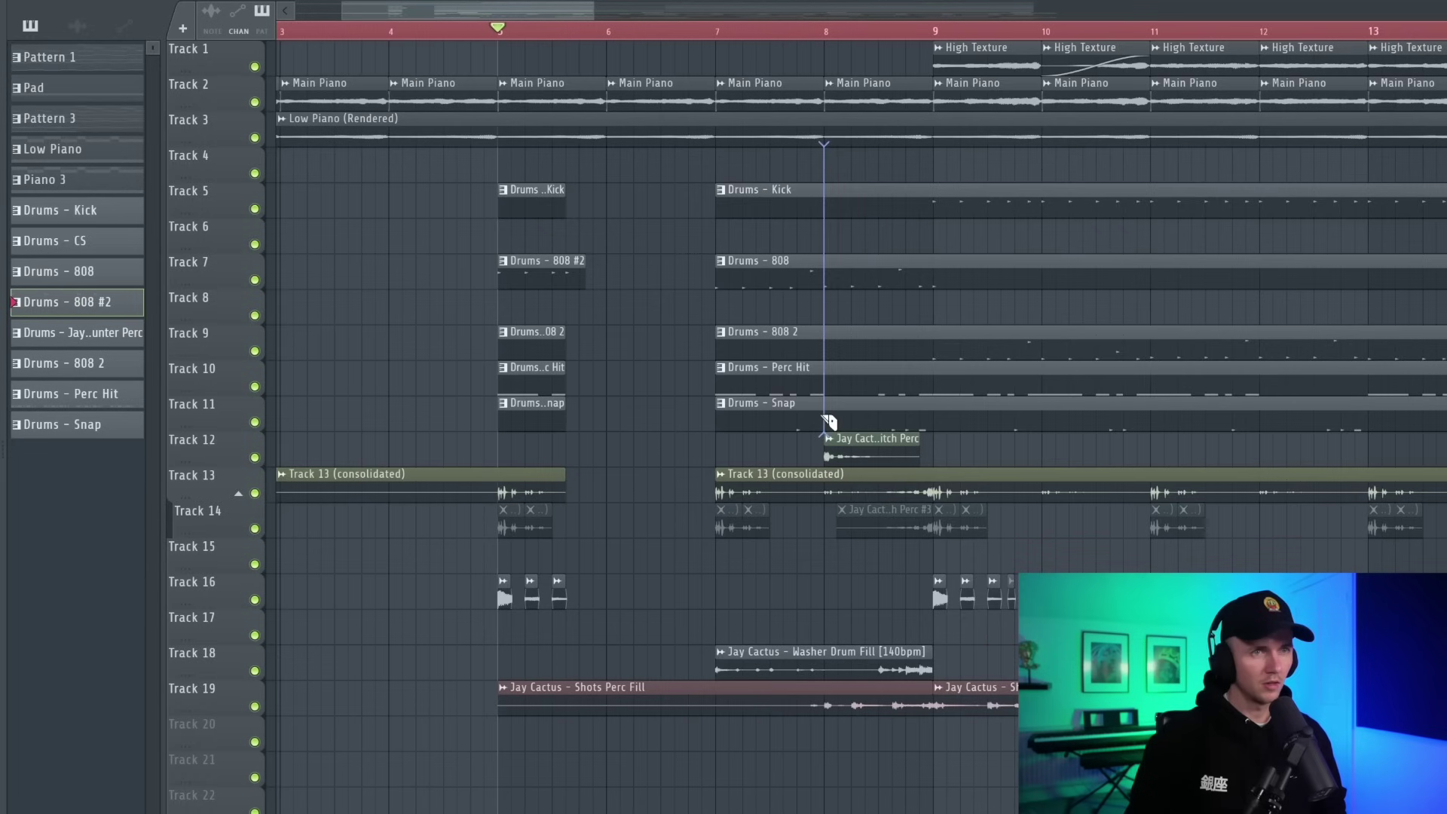
Replace the drum clips between bars 7 and 9 with a copy of bar 5's short hits, and cut bar 7 out of the Track 13 clip
left_click_drag(922, 402, 935, 419)
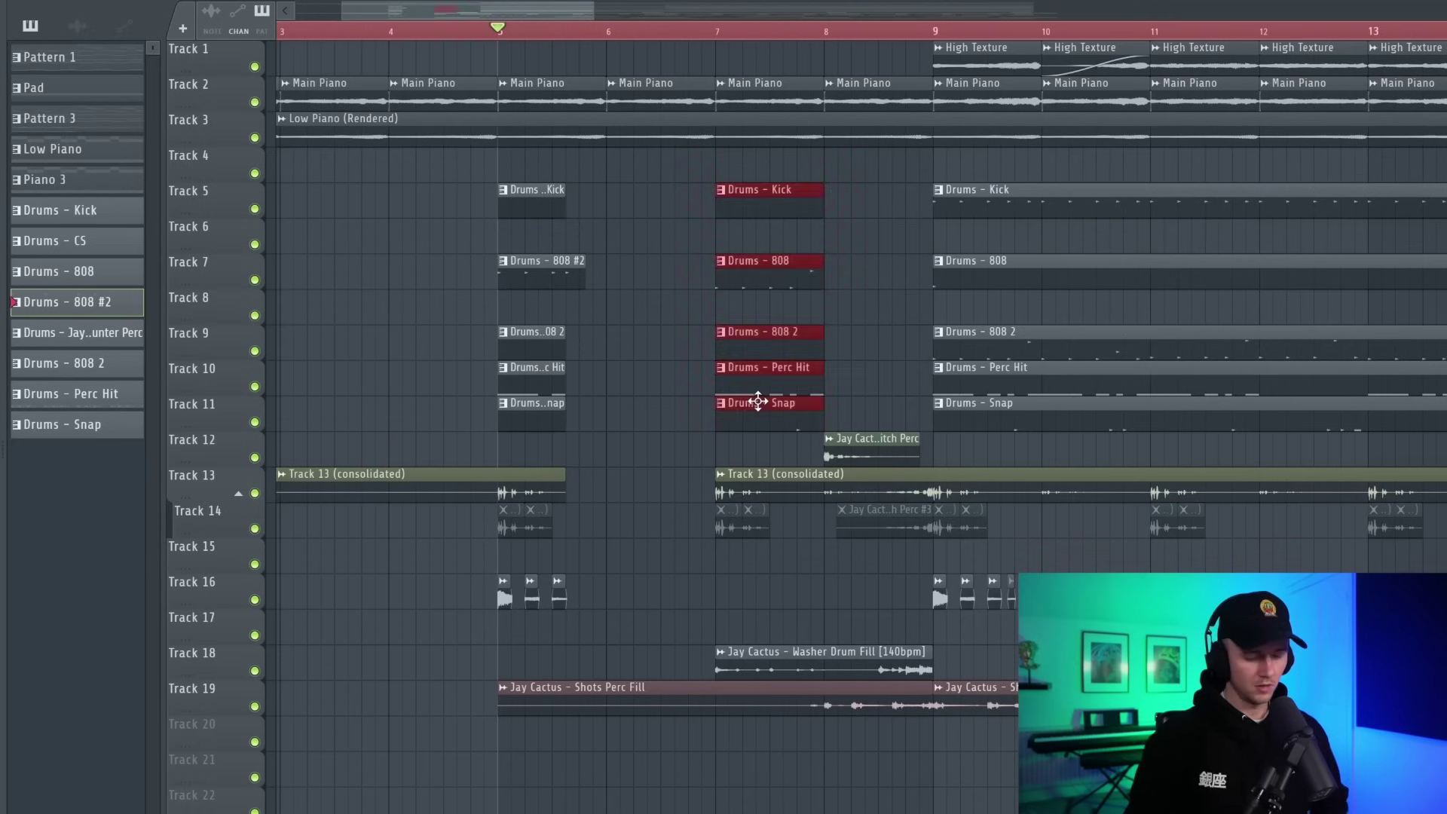
key("Delete")
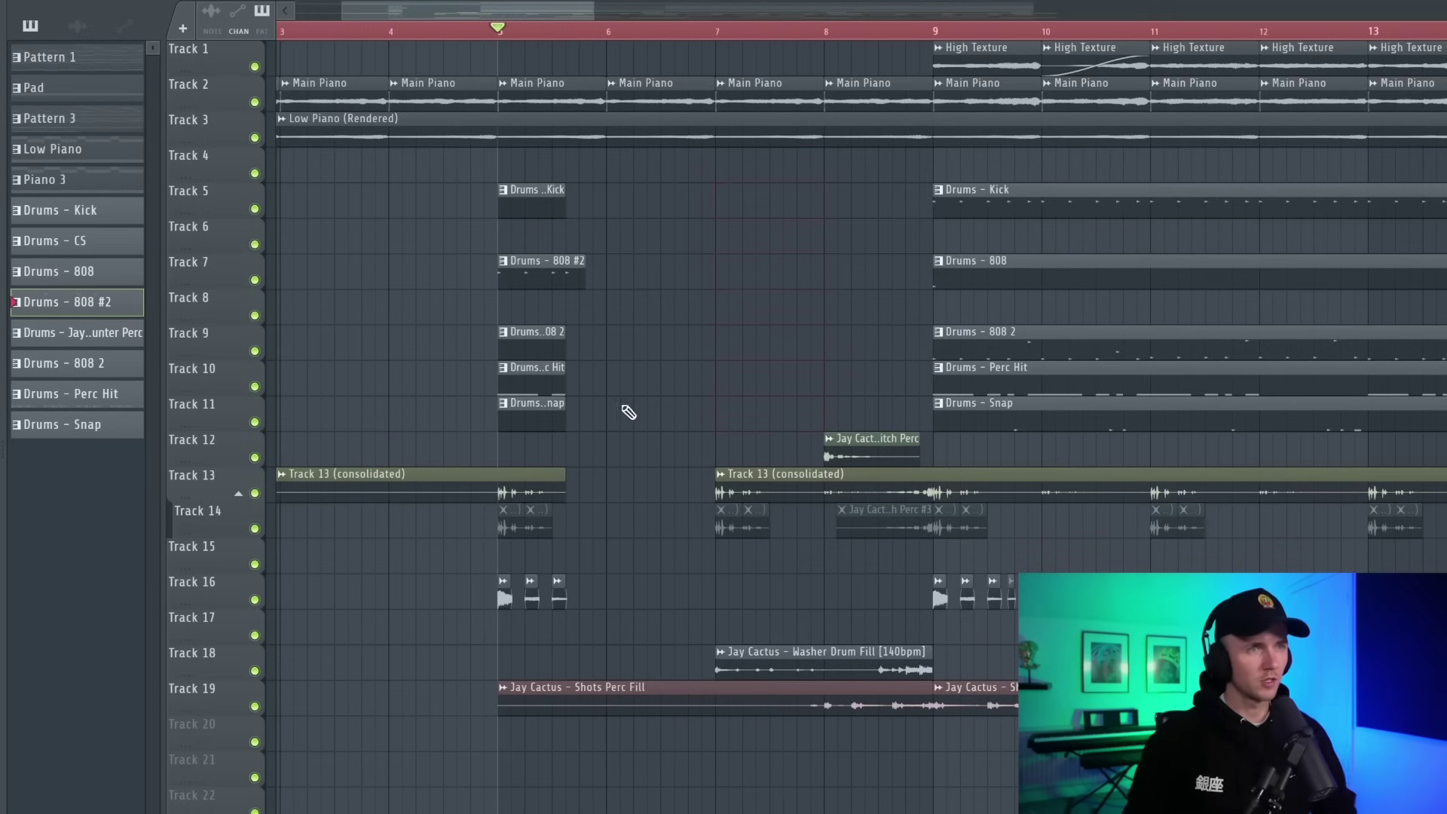
left_click_drag(605, 428, 746, 194)
key("space")
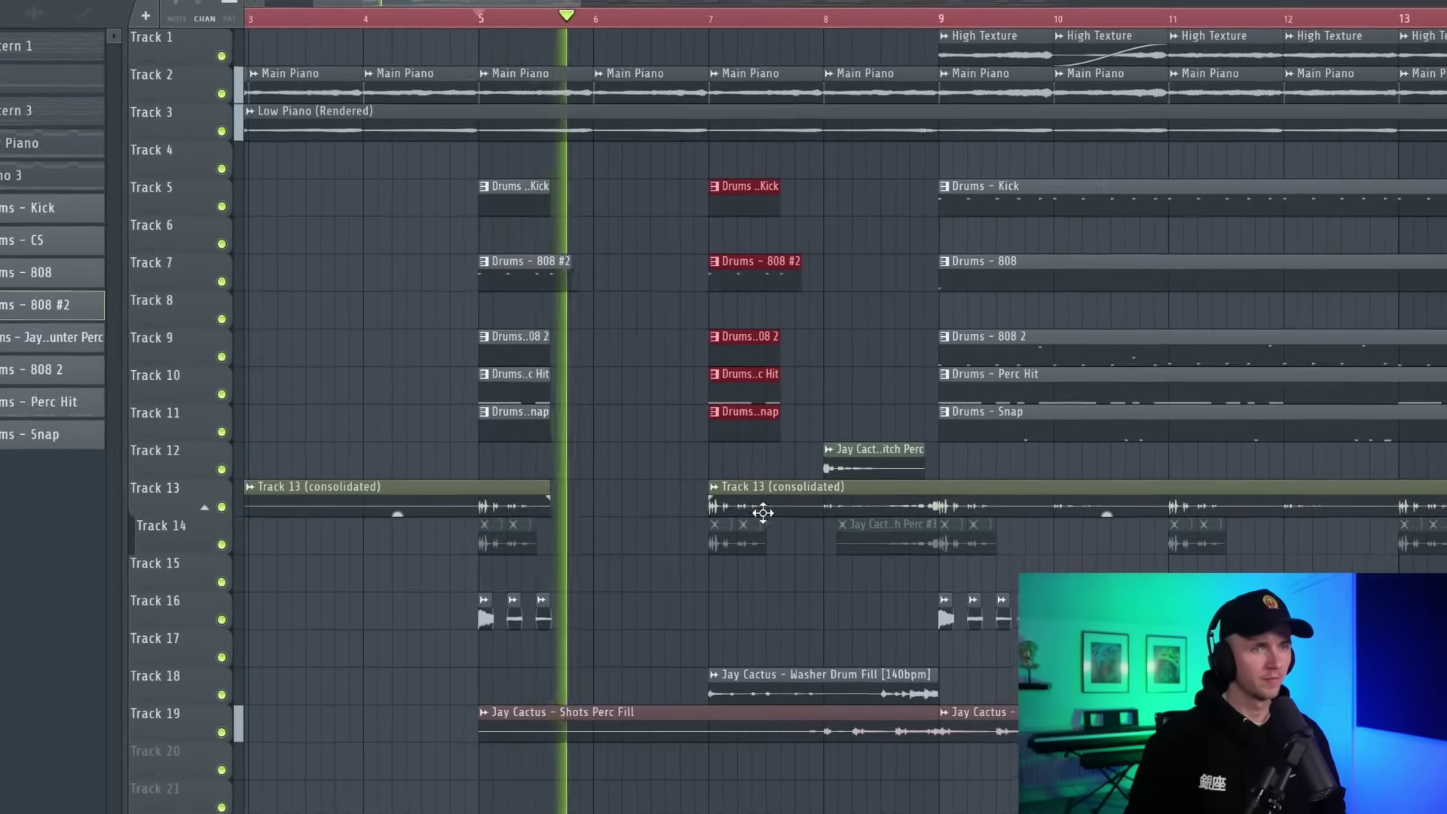
key("c")
right_click(824, 488)
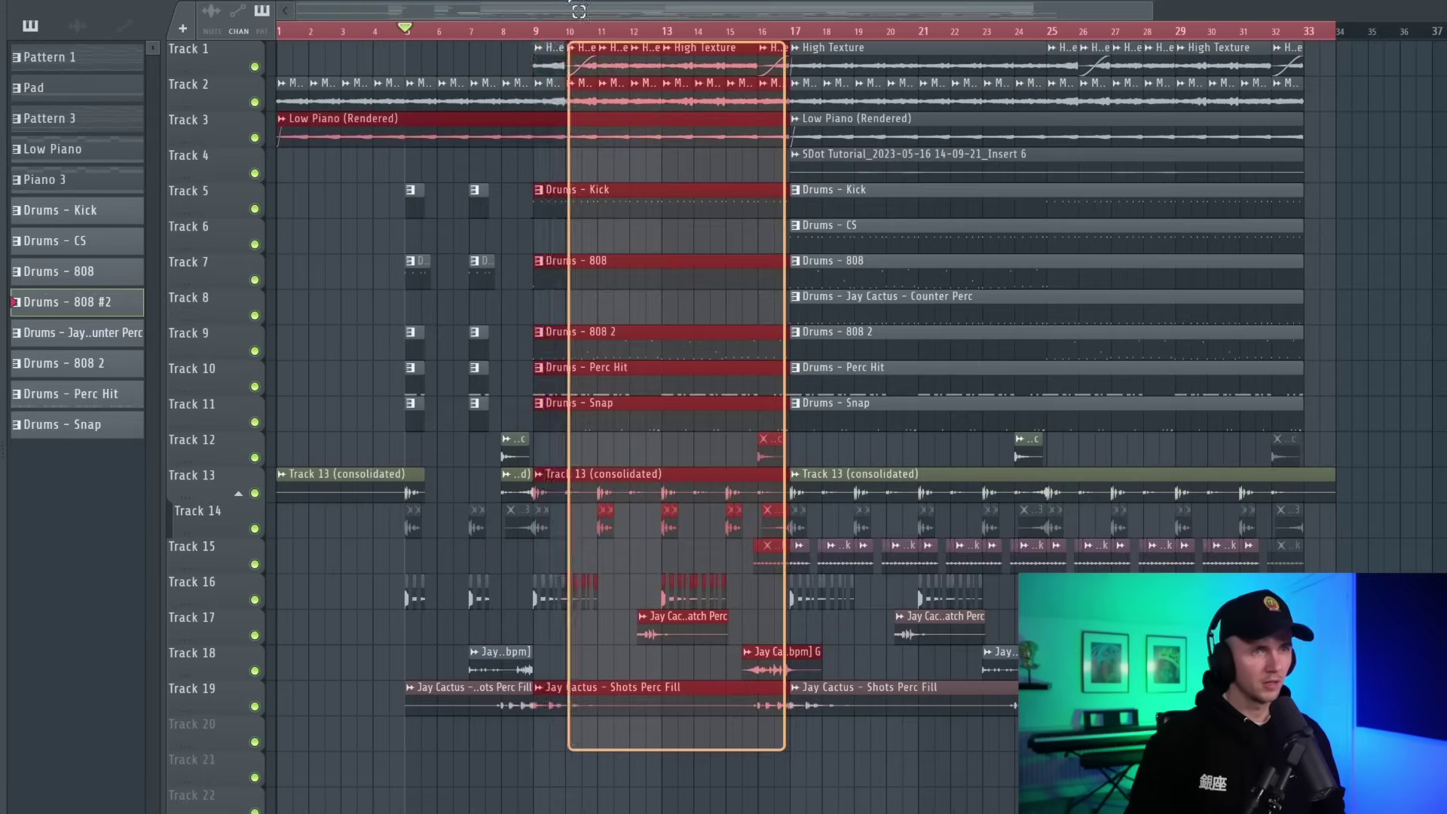
Replace the arrangement between bars 9 and 17 with the full section that follows it, and duplicate that section
left_click_drag(565, 33, 535, 34)
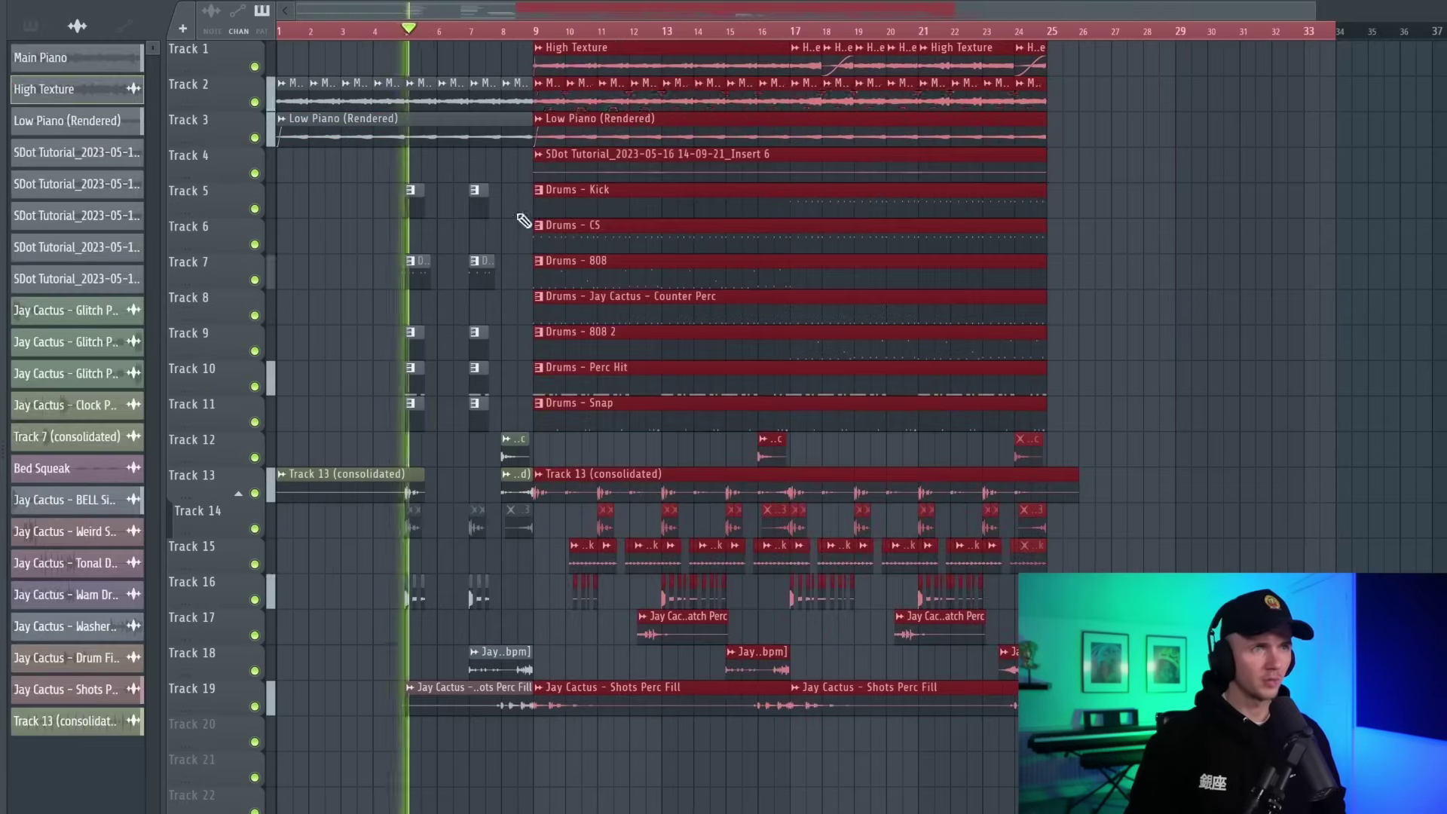
key("ctrl+b")
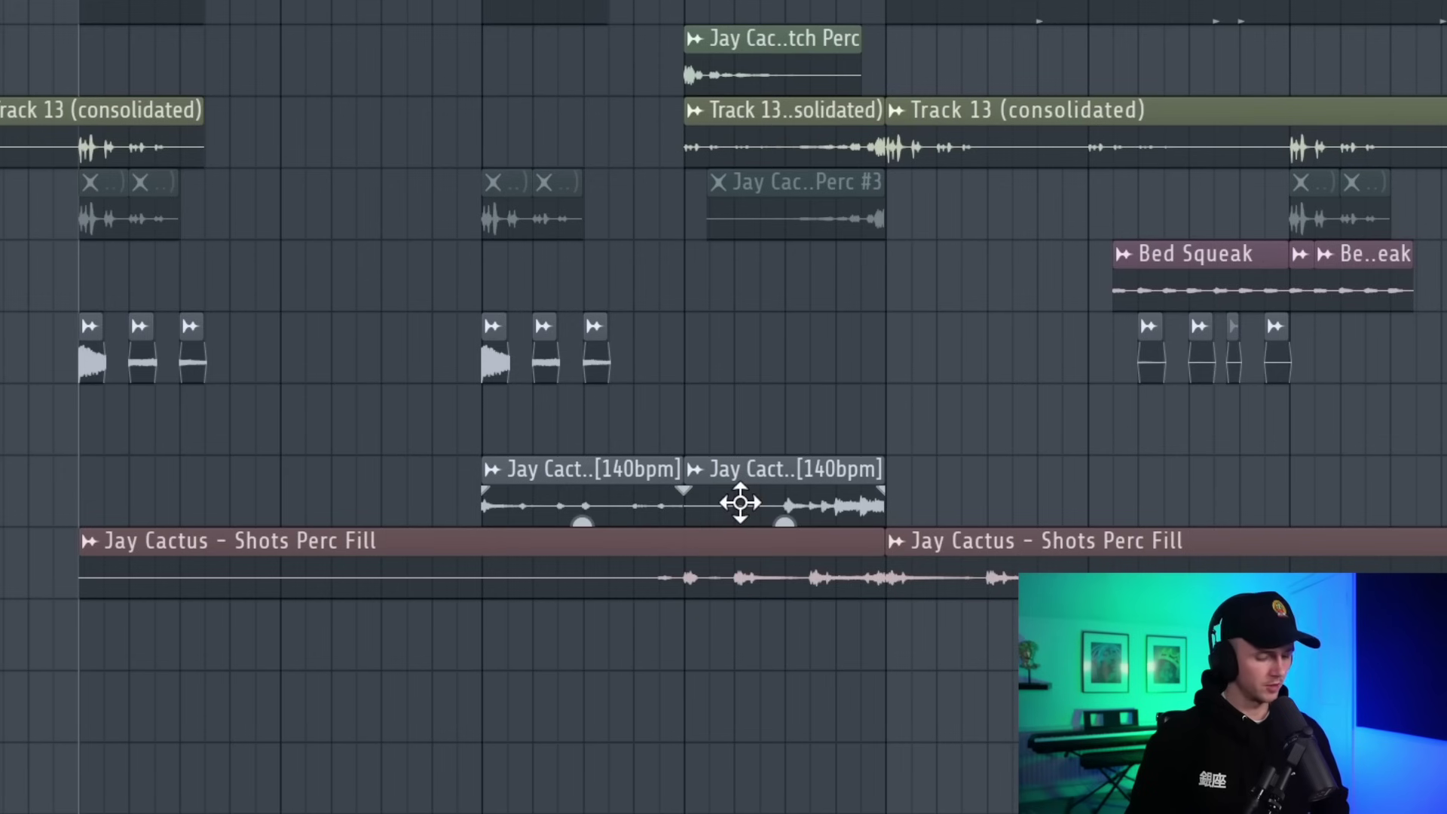
Mute the second half of the Washer Drum Fill on Track 18 before bar 9 and play back the transition
key("t")
left_click(740, 503)
key("space")
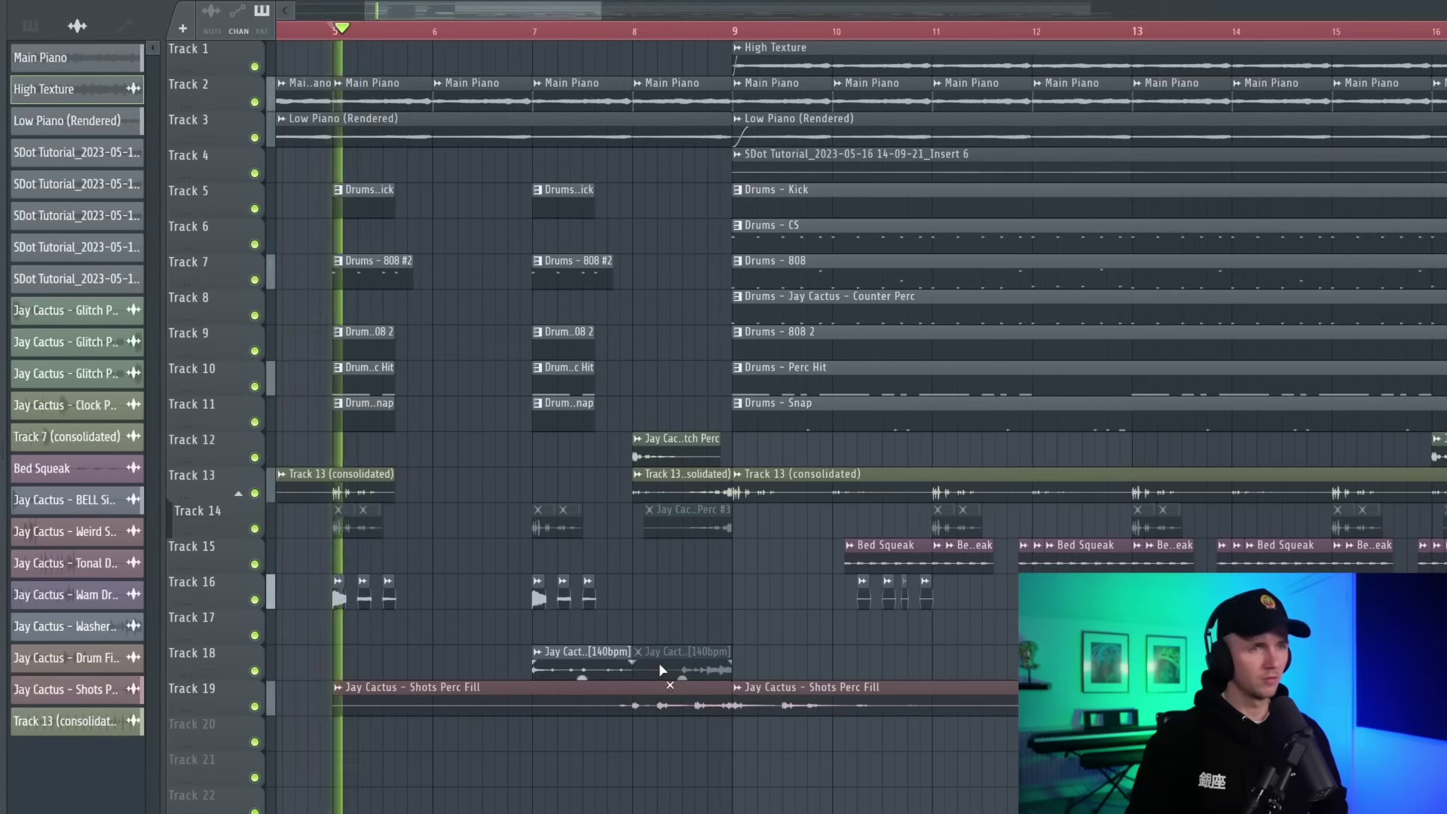
Trim the Drums - CS and Counter Perc clips on Tracks 6 and 8 to start at bar 13
scroll(712, 419, "down", 4)
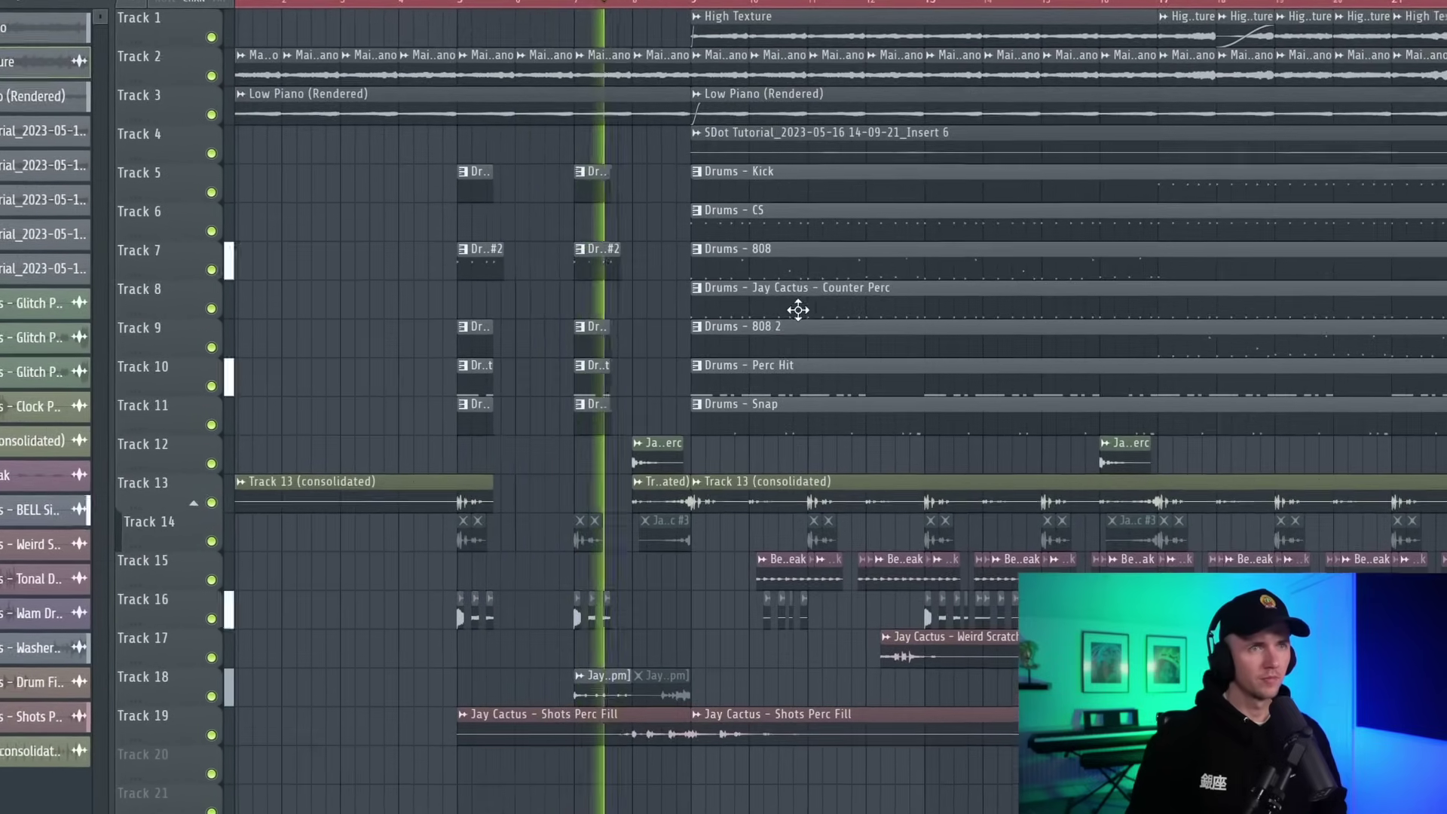
left_click_drag(812, 296, 935, 308)
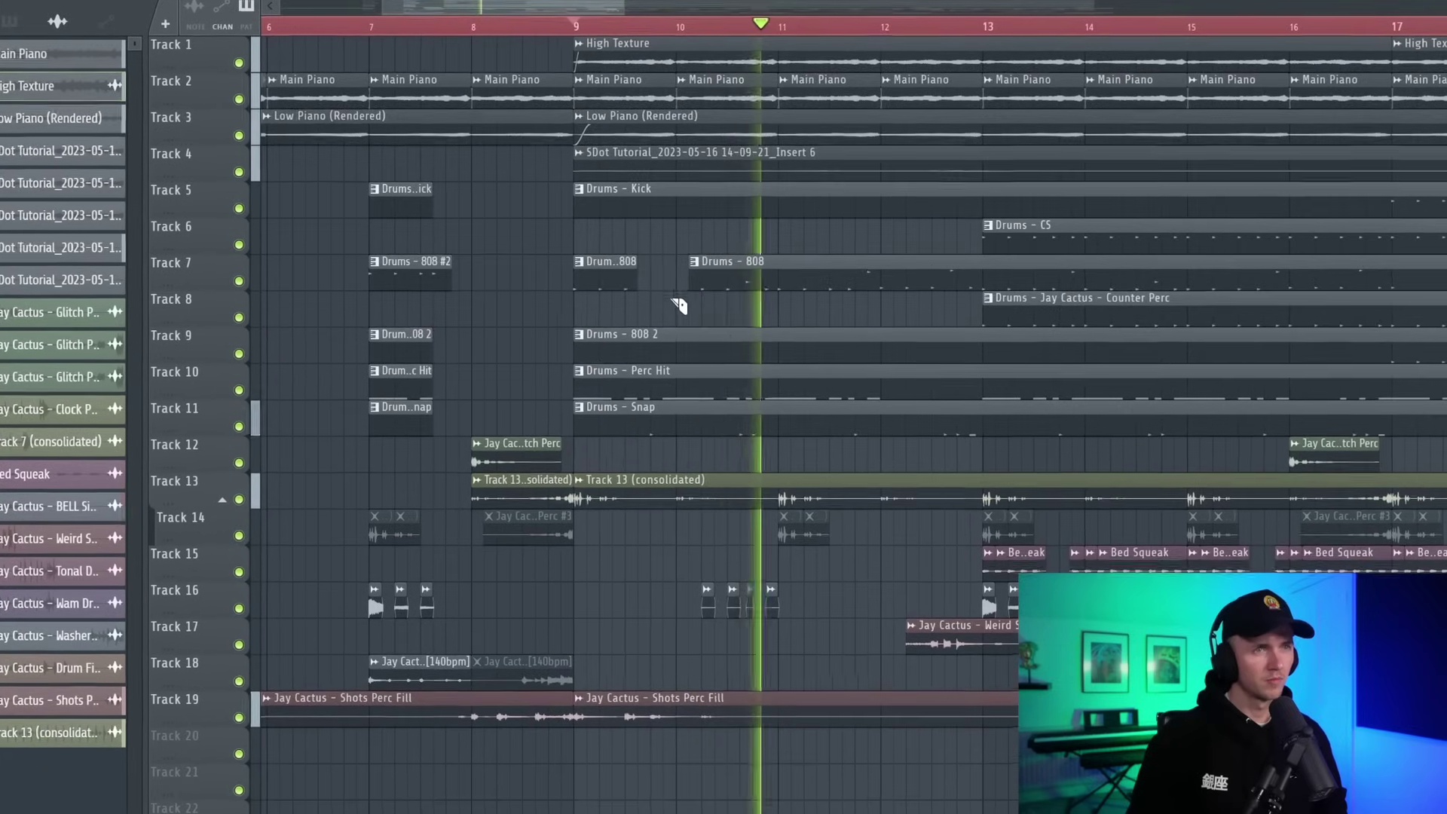
scroll(668, 300, "down", 2)
scroll(684, 318, "down", 3)
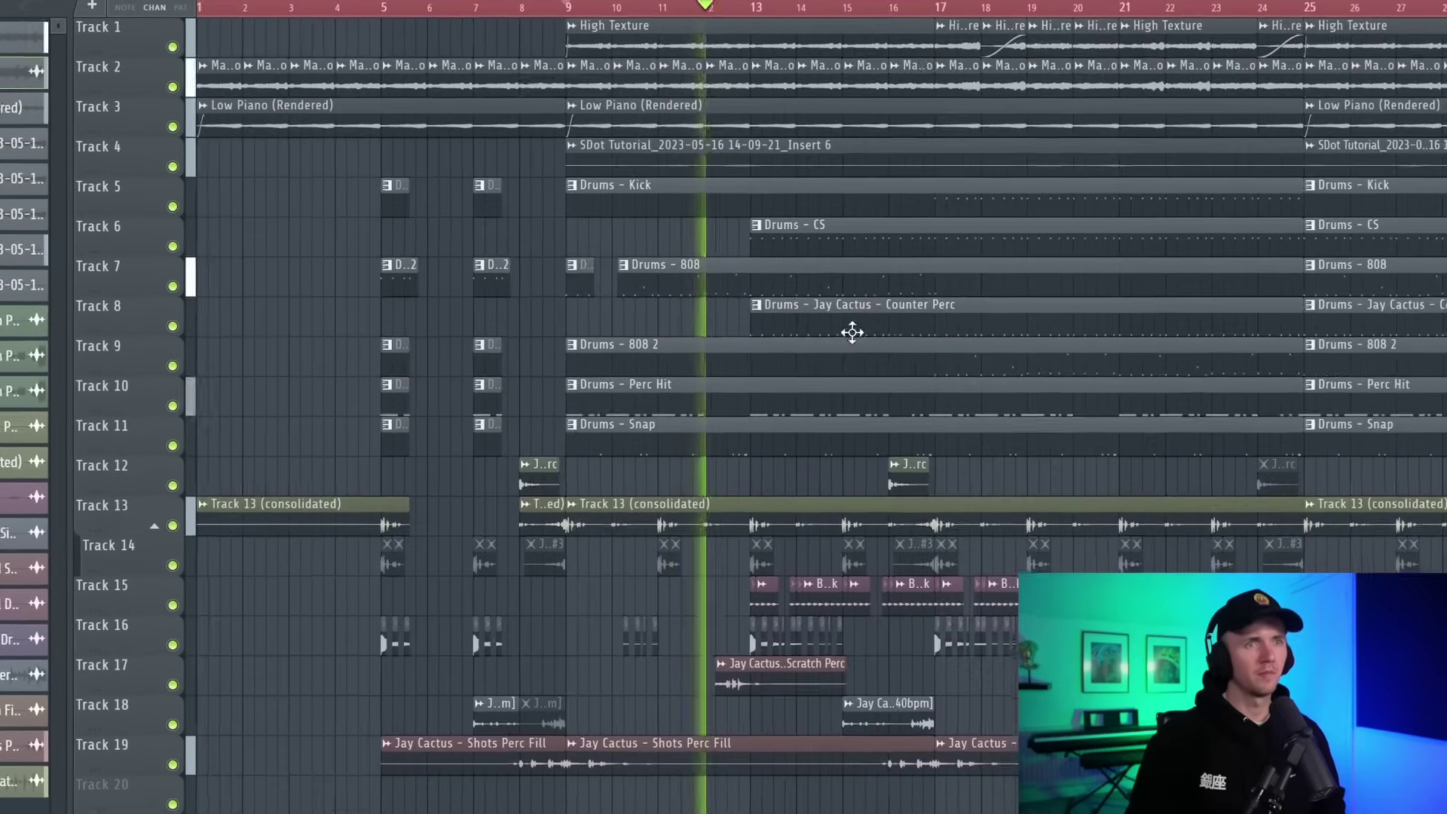
Trim the Counter Perc clip on Track 8 to start at bar 17 and clear the Bed Squeak clips before that bar
left_click_drag(858, 324, 942, 324)
scroll(675, 390, "down", 3)
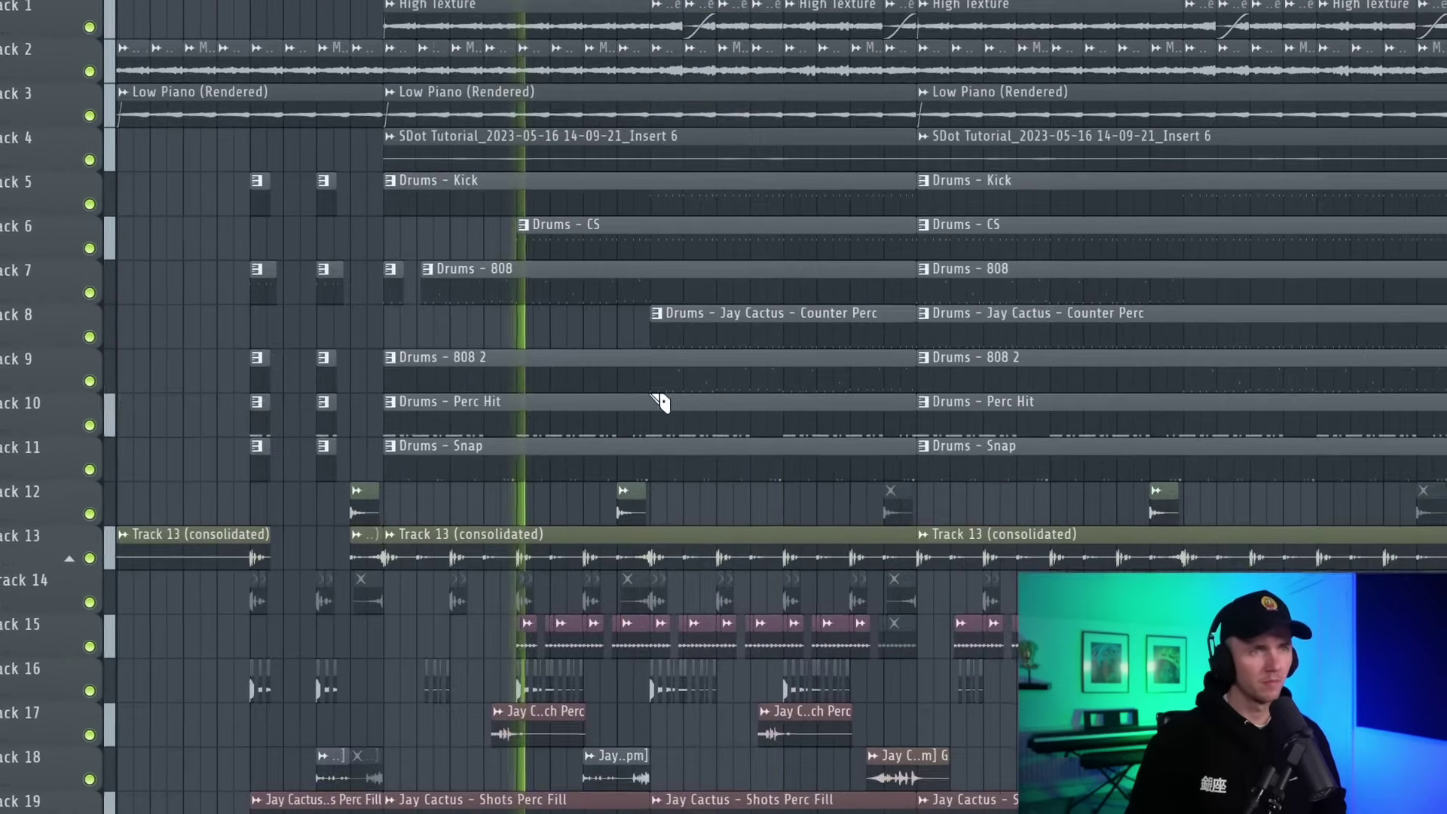
scroll(675, 387, "up", 2)
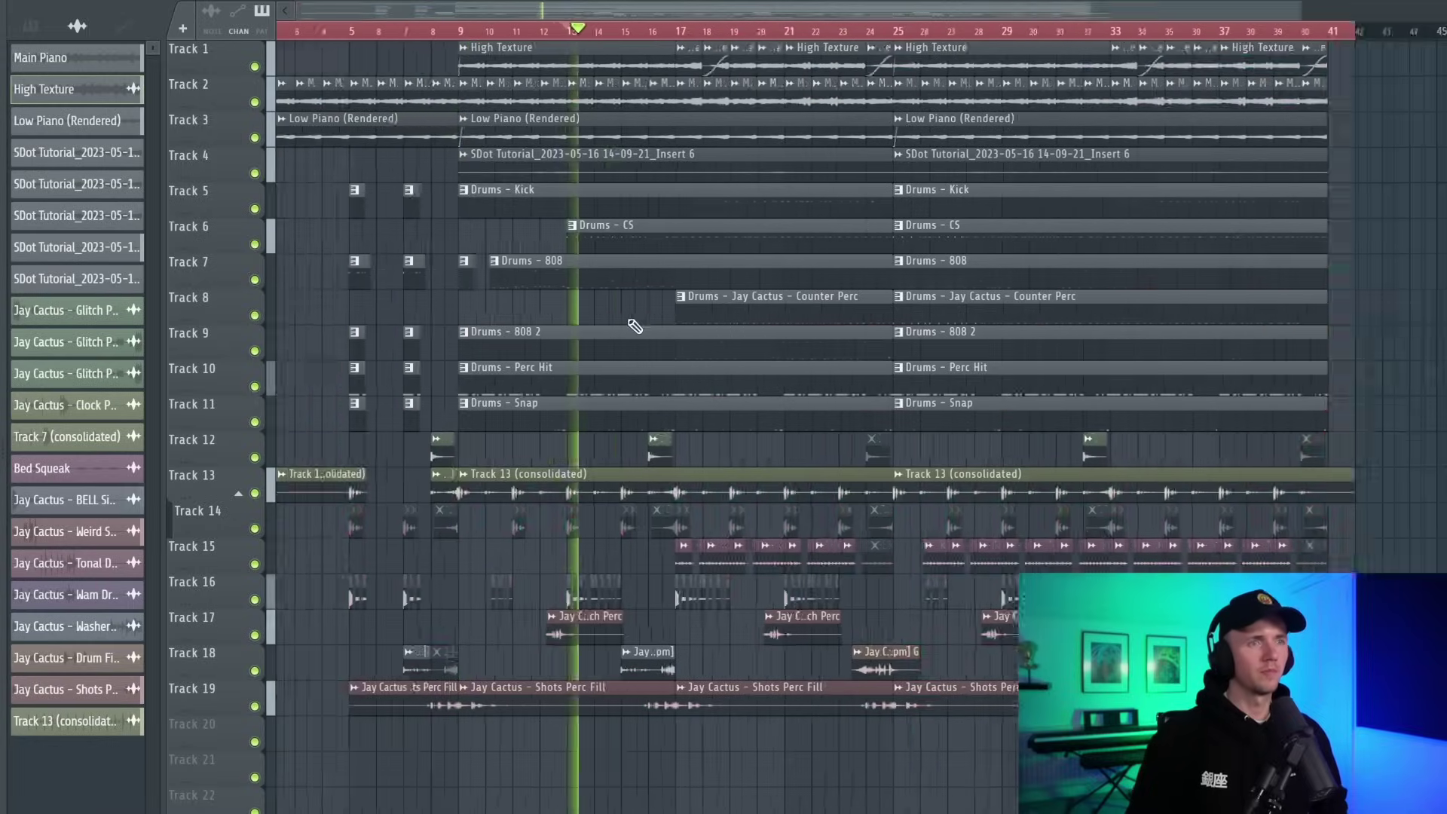
Clear Track 13 (consolidated) between bars 26 and 33 and remove the Bed Squeak clips on Track 15 between bars 25 and 33
scroll(633, 323, "up", 4)
scroll(1121, 33, "up", 2)
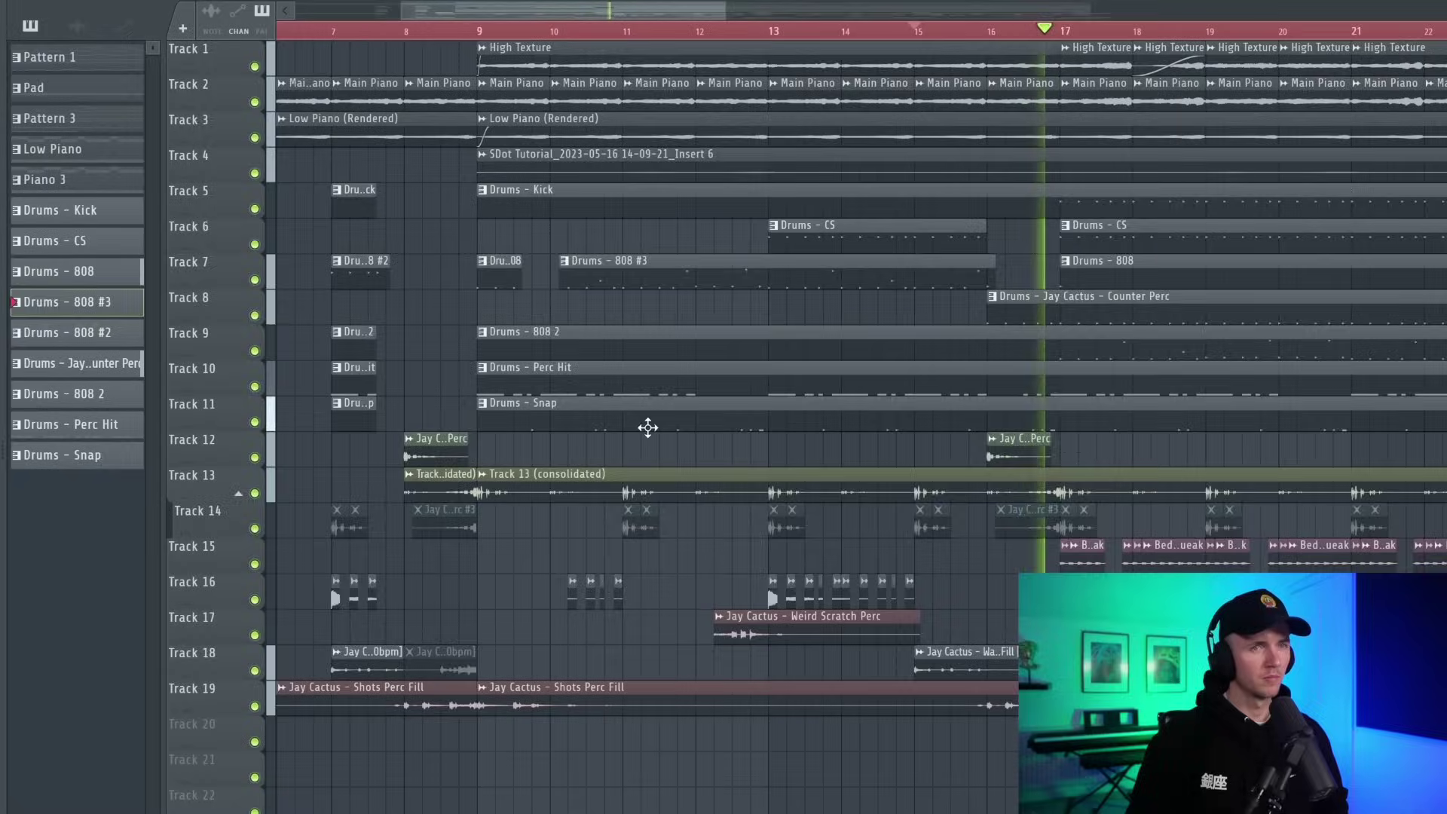
key("ctrl+a")
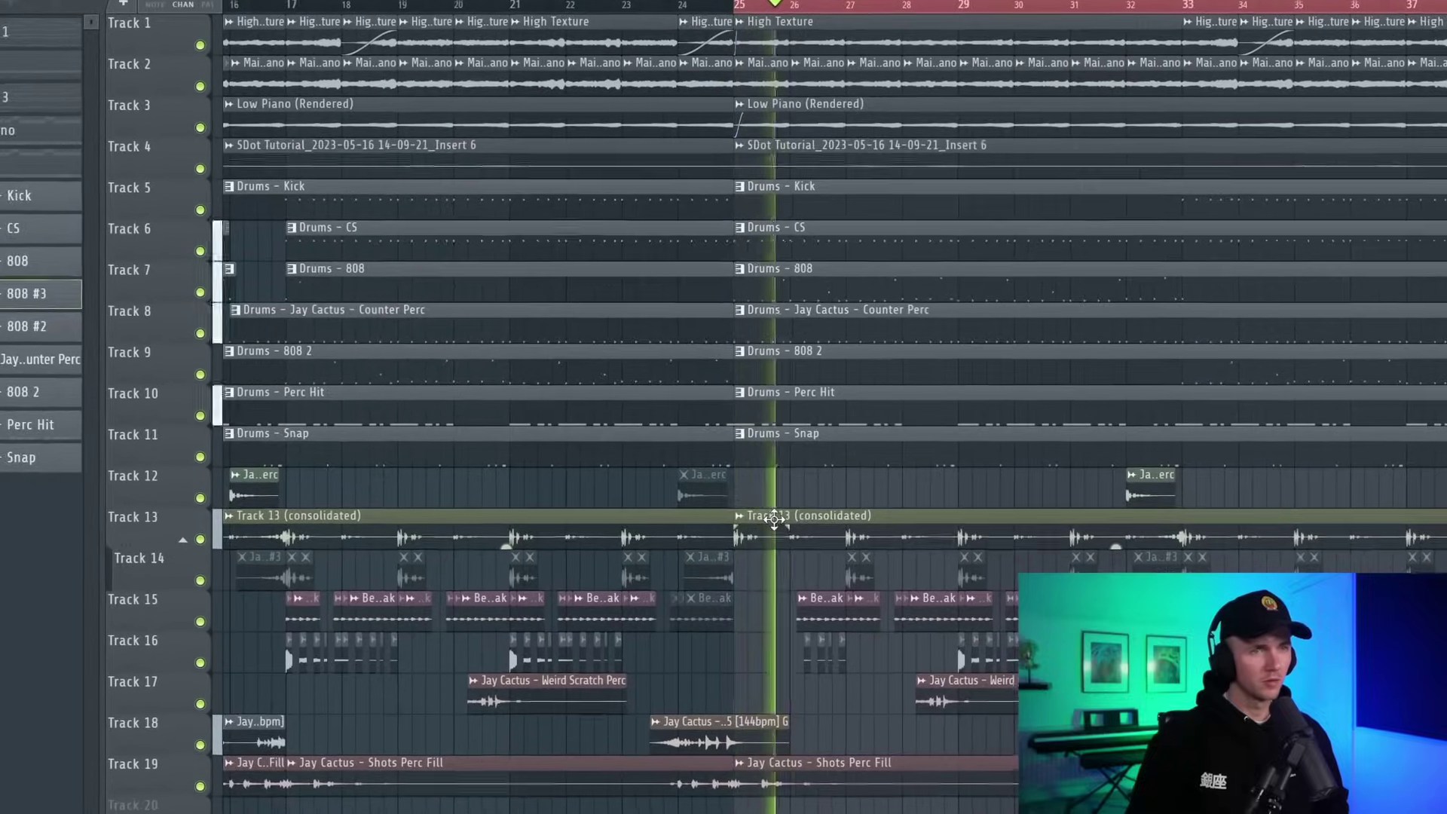
right_click(806, 526)
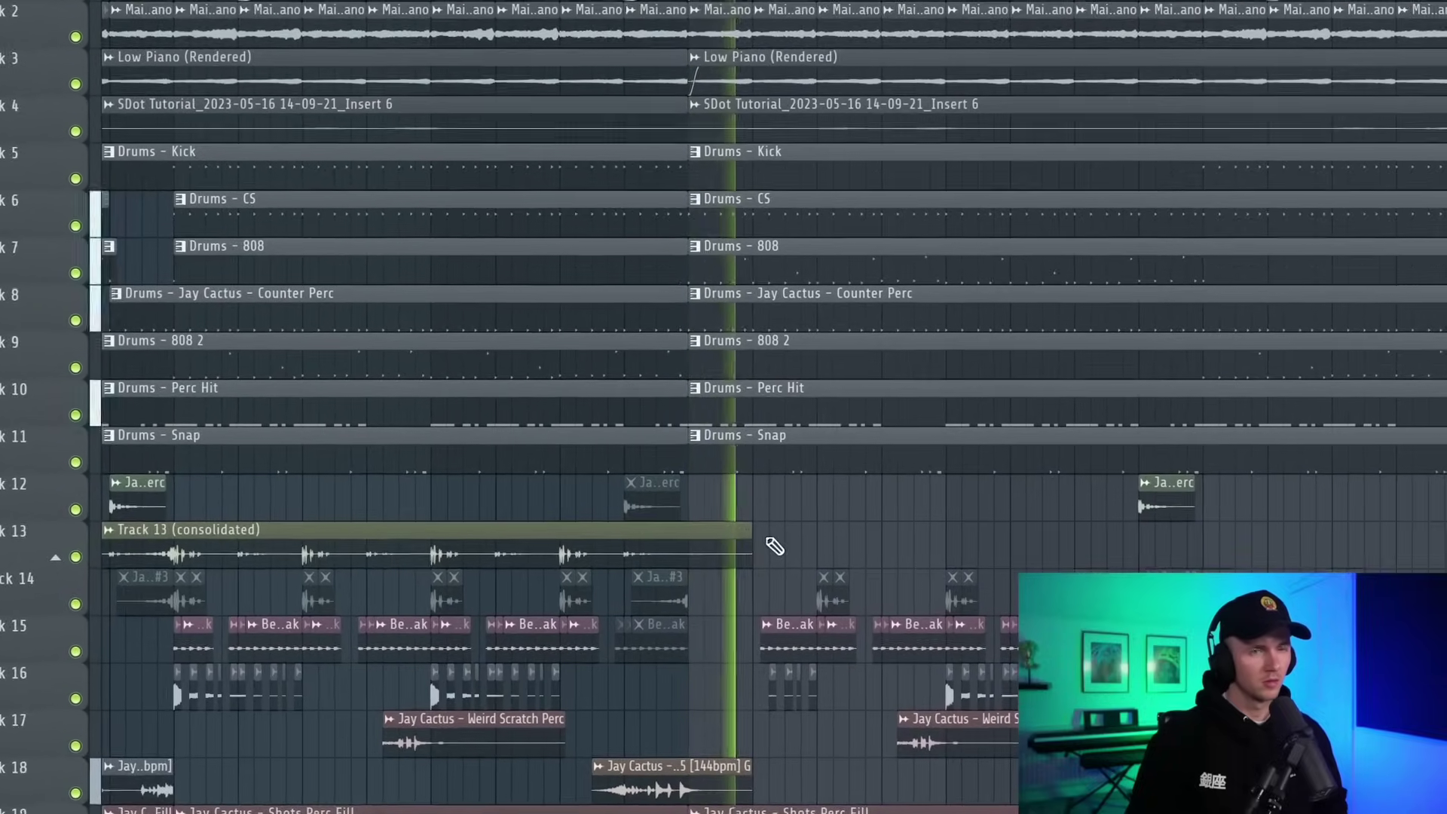
left_click(744, 540)
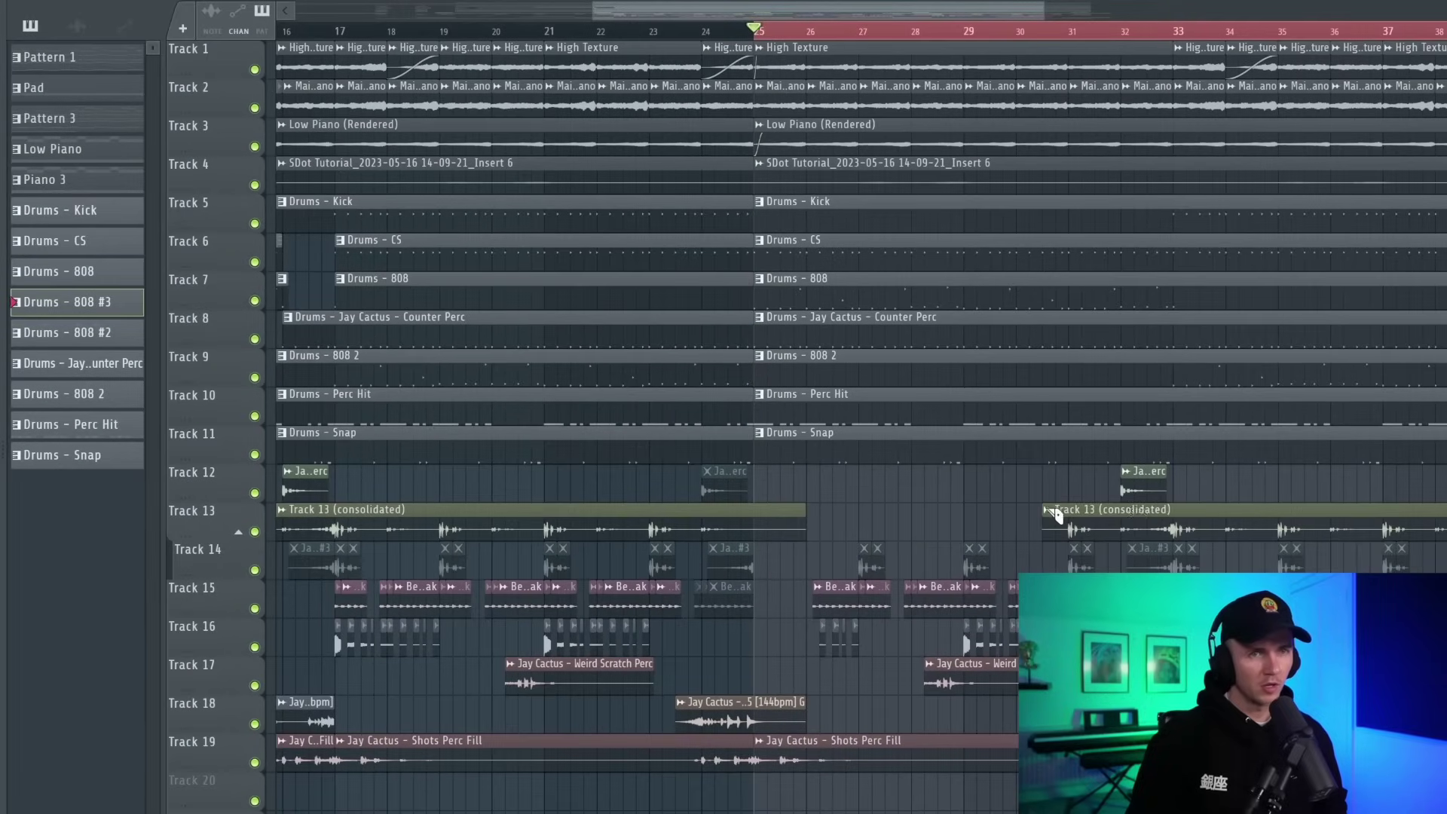
left_click_drag(1171, 515, 1174, 515)
left_click_drag(761, 591, 1127, 599)
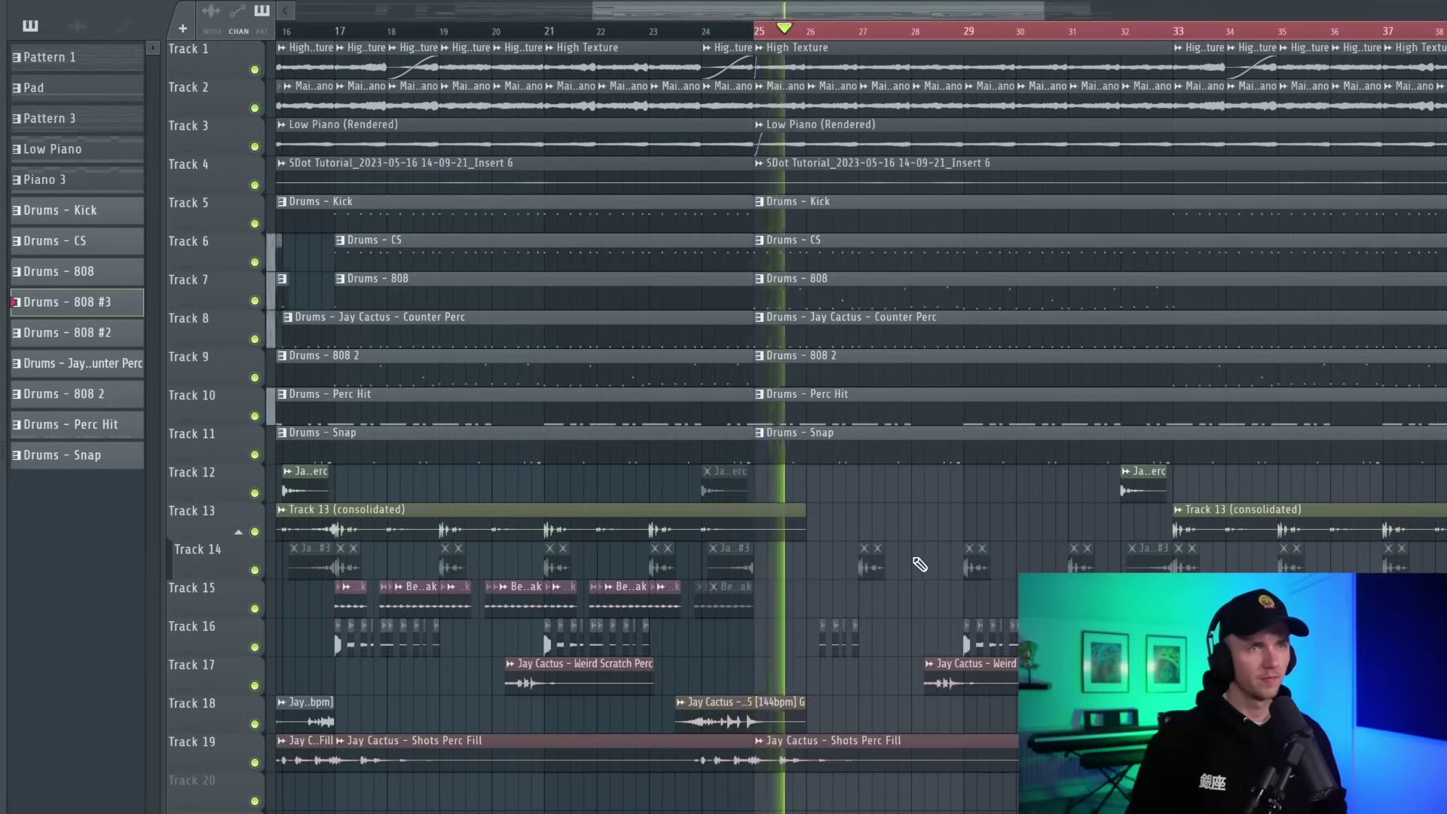
Clear the Drums - CS clip on Track 6, along with High Texture, Insert 6 and Perc Hit, between bars 25 and 33
scroll(914, 559, "up", 3)
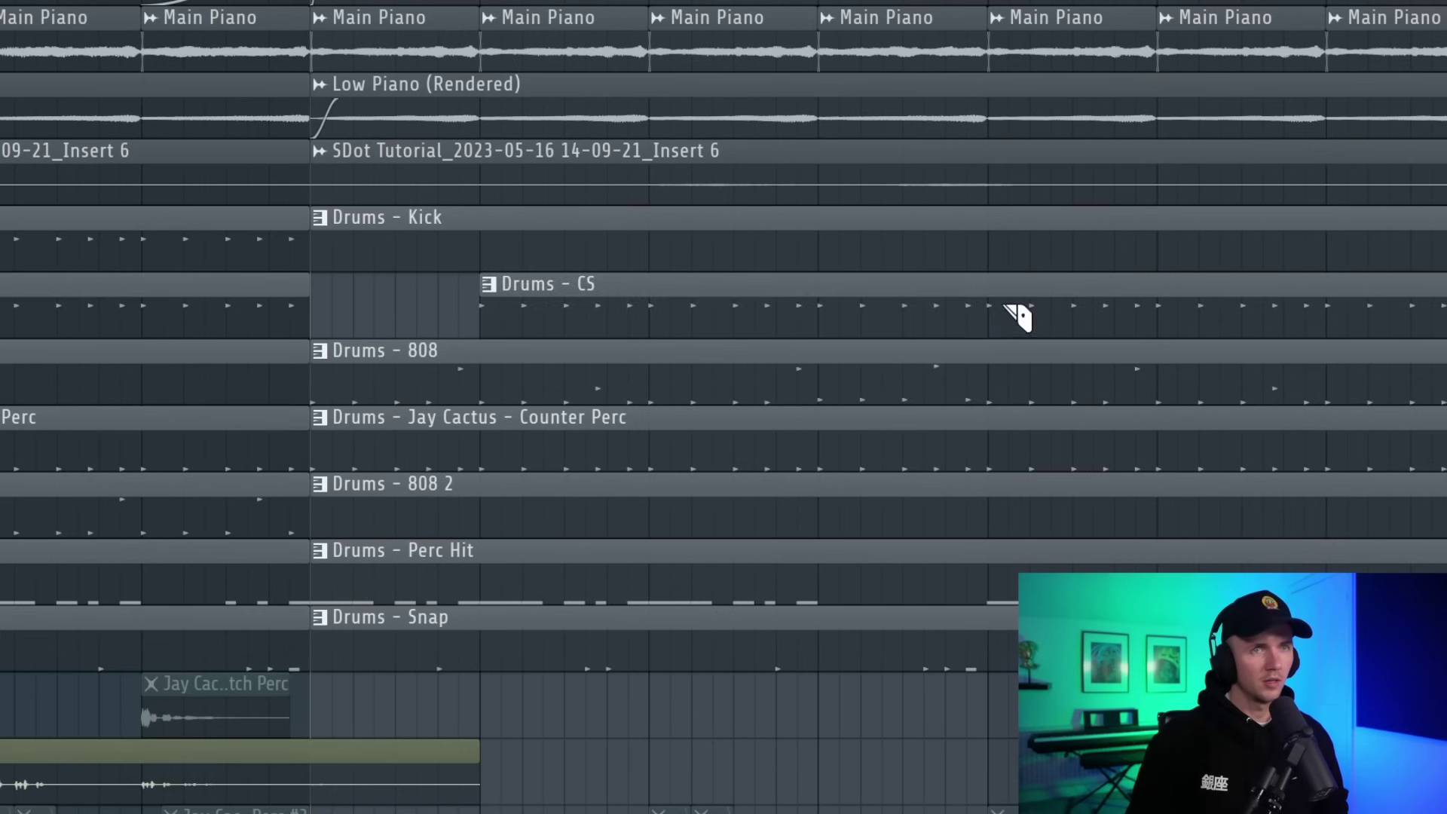
left_click_drag(1010, 305, 1446, 305)
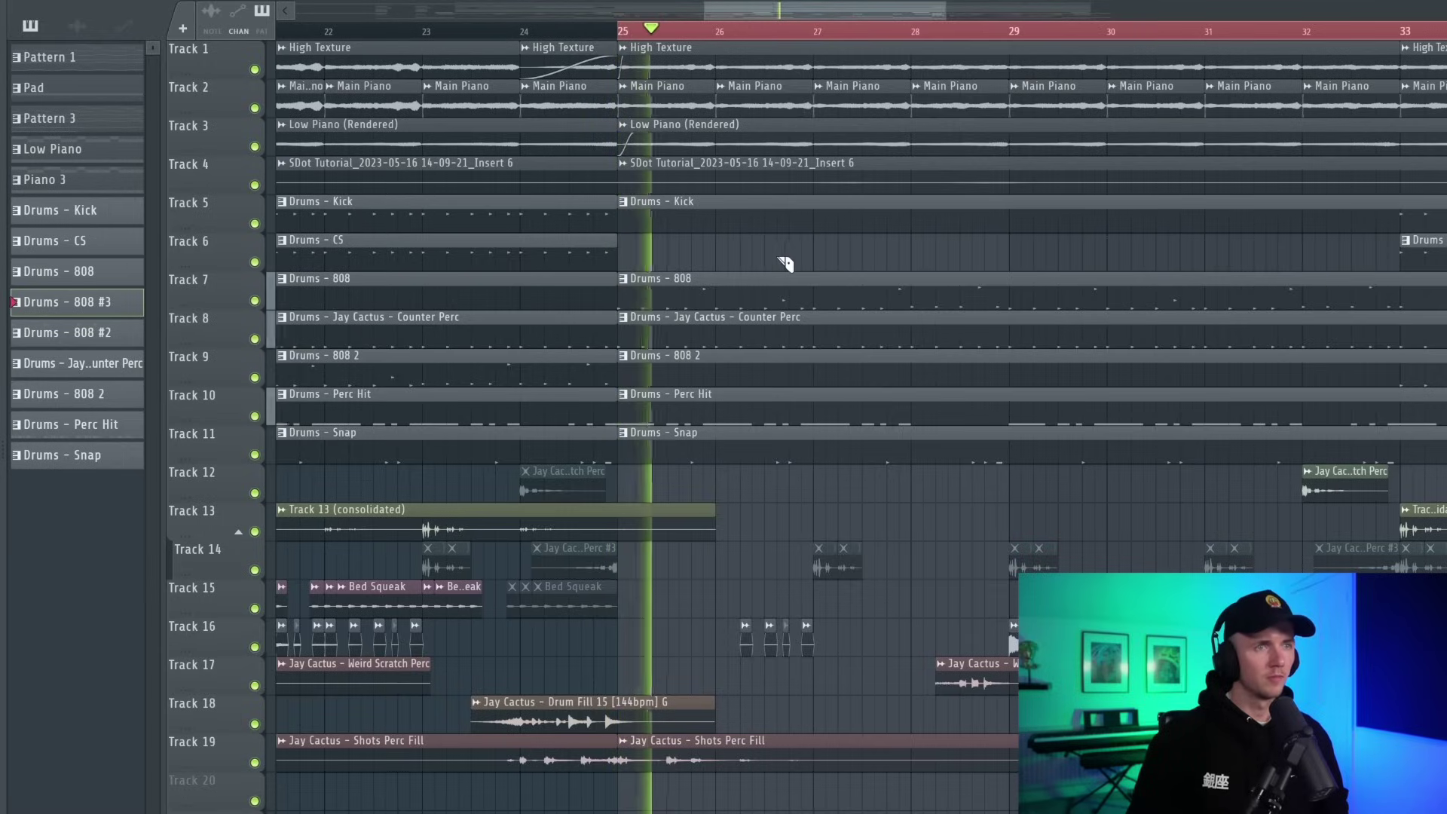
scroll(785, 262, "down", 2)
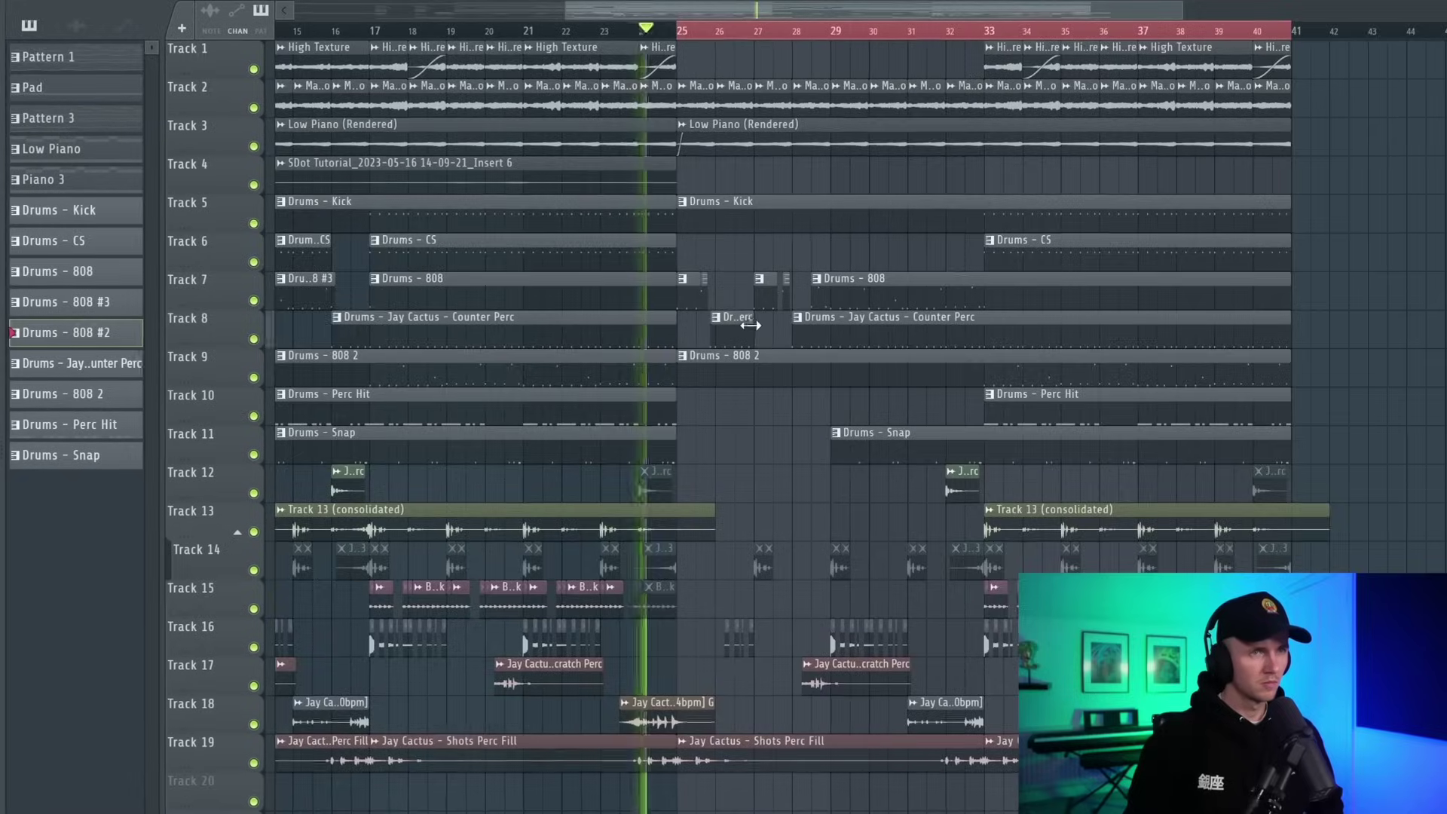
Replace the Main Piano and Low Piano (Rendered) clips between bars 33 and 41 on Tracks 2 and 3, and play back from bar 41
scroll(756, 320, "up", 5)
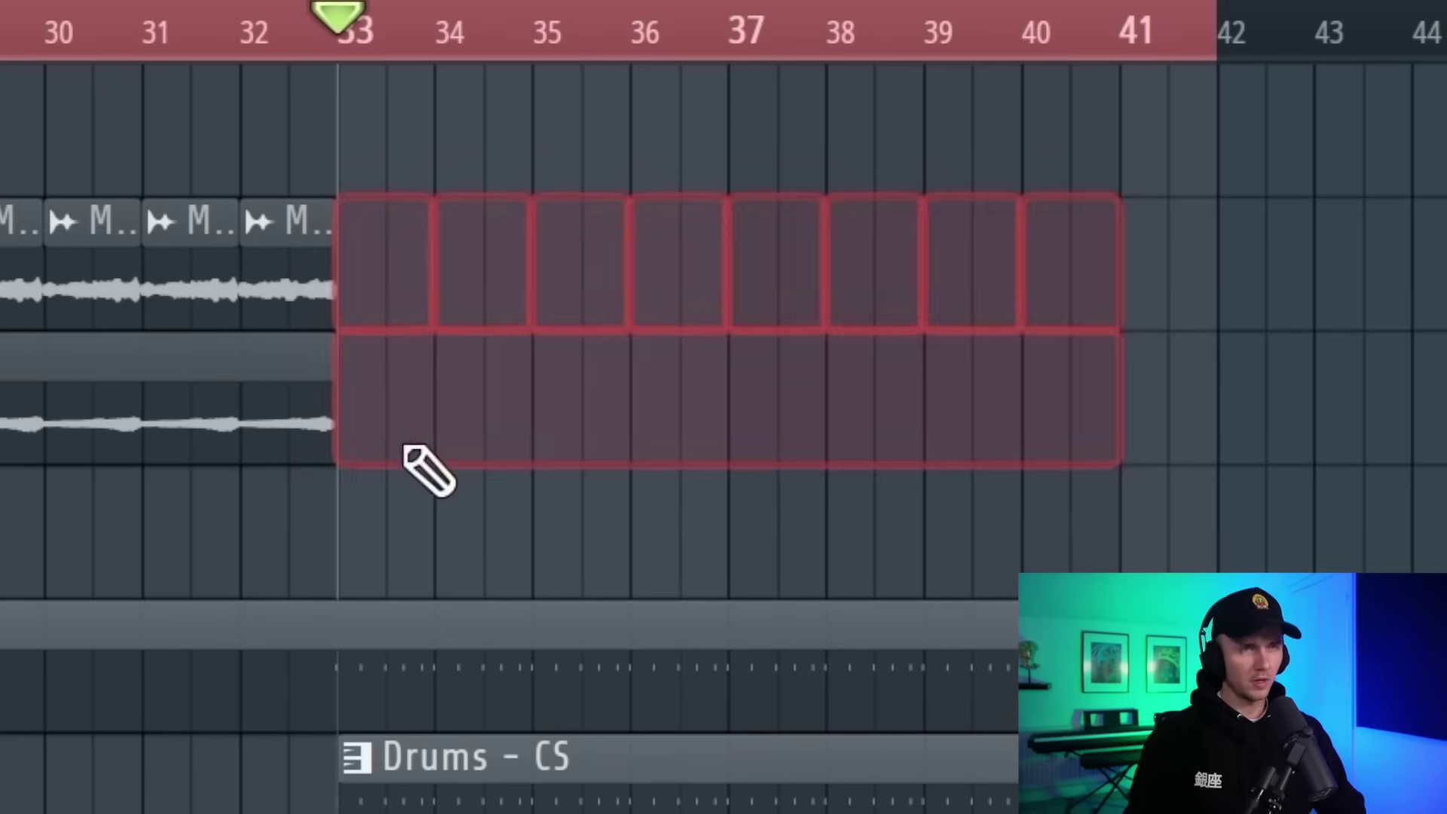
left_click_drag(92, 343, 3, 302)
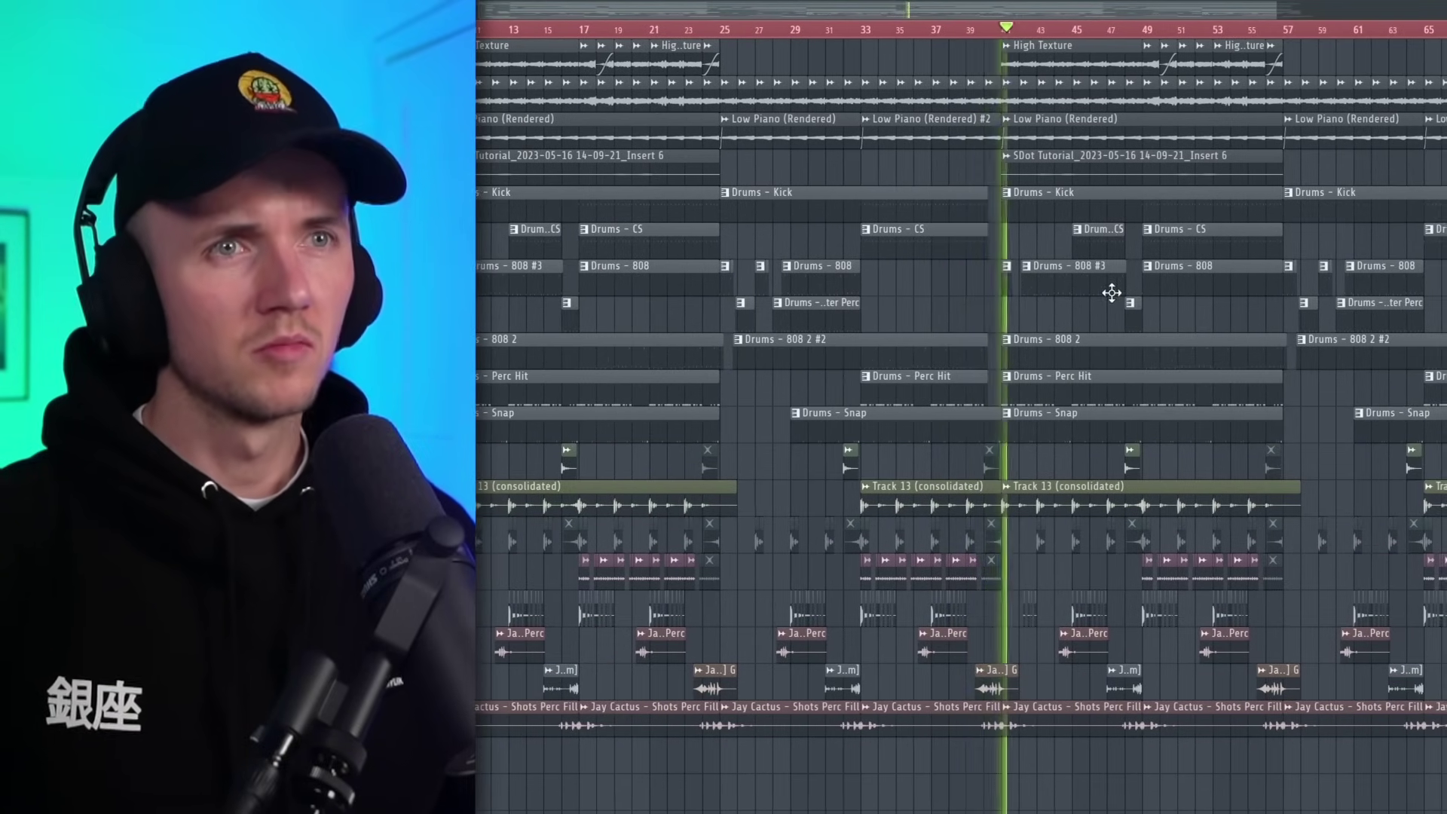
scroll(1250, 339, "up", 2)
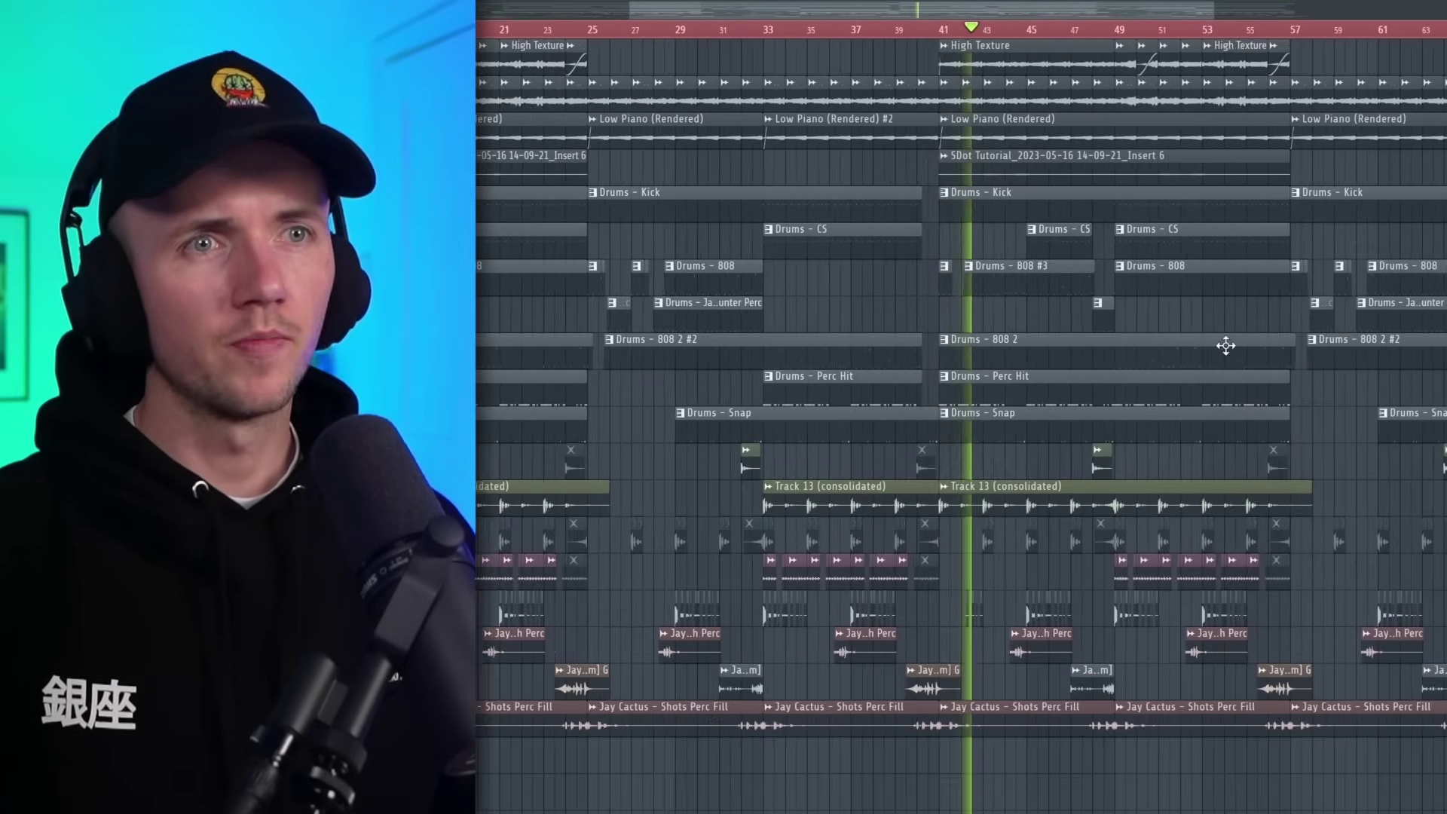